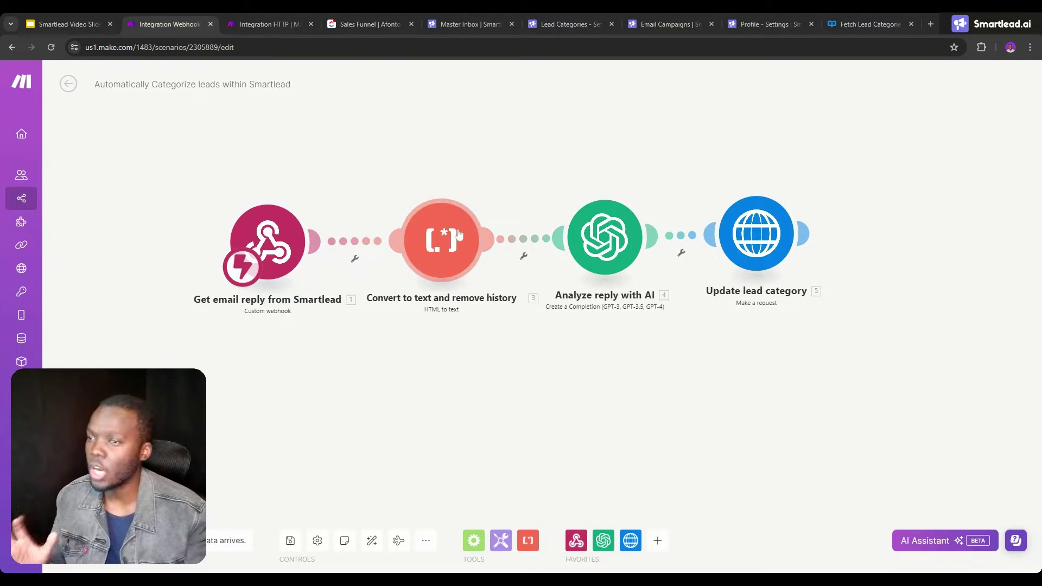
# Step: Switch to the Smartlead master inbox and show the available lead category options for the open conversation
pyautogui.click(464, 17)
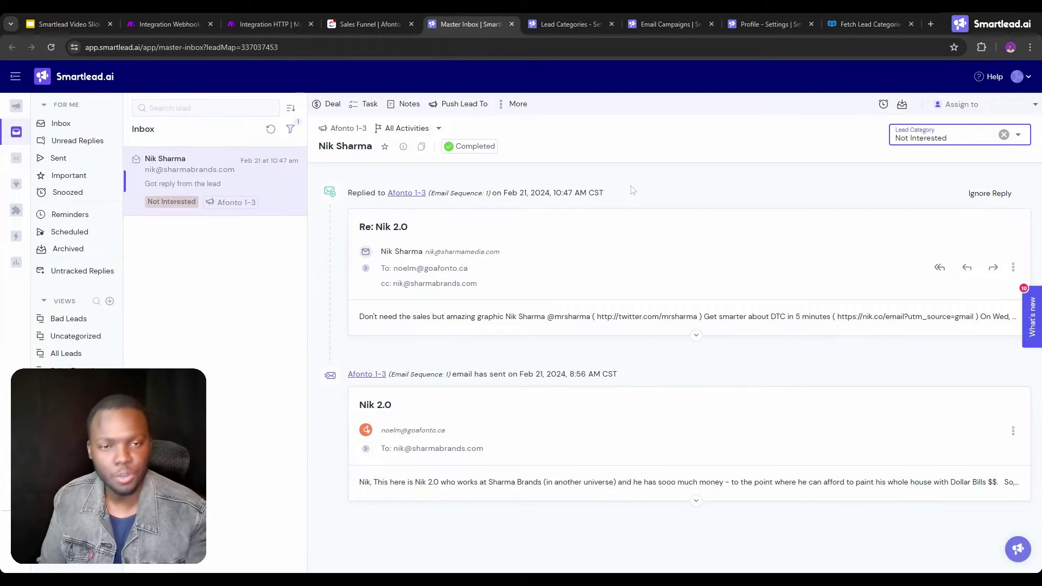
pyautogui.click(922, 138)
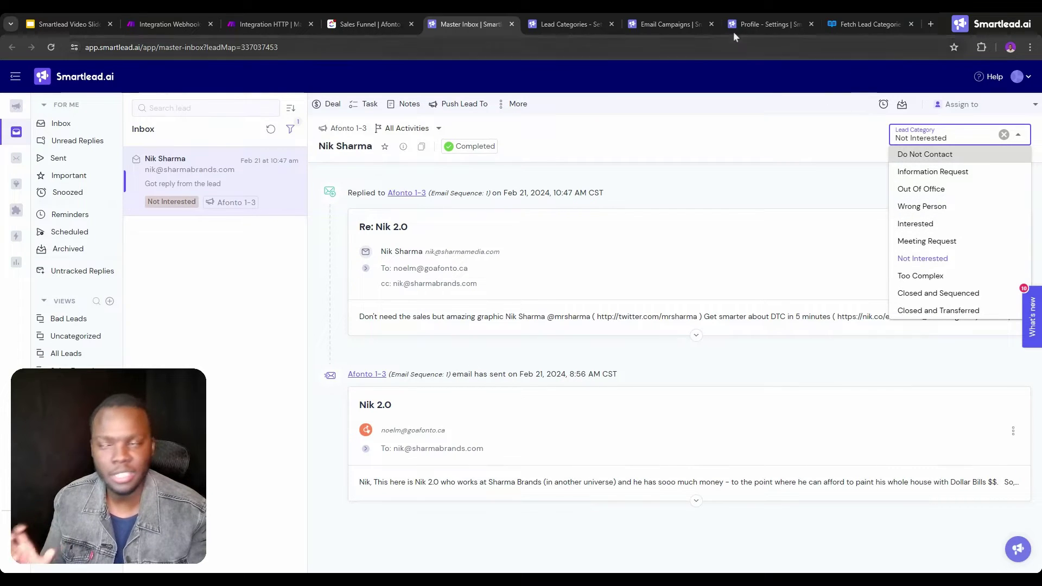
# Step: Open the Afonto 1-3 campaign's general settings and review the categories selected for Intelligent AI Lead Categorisation
pyautogui.click(646, 20)
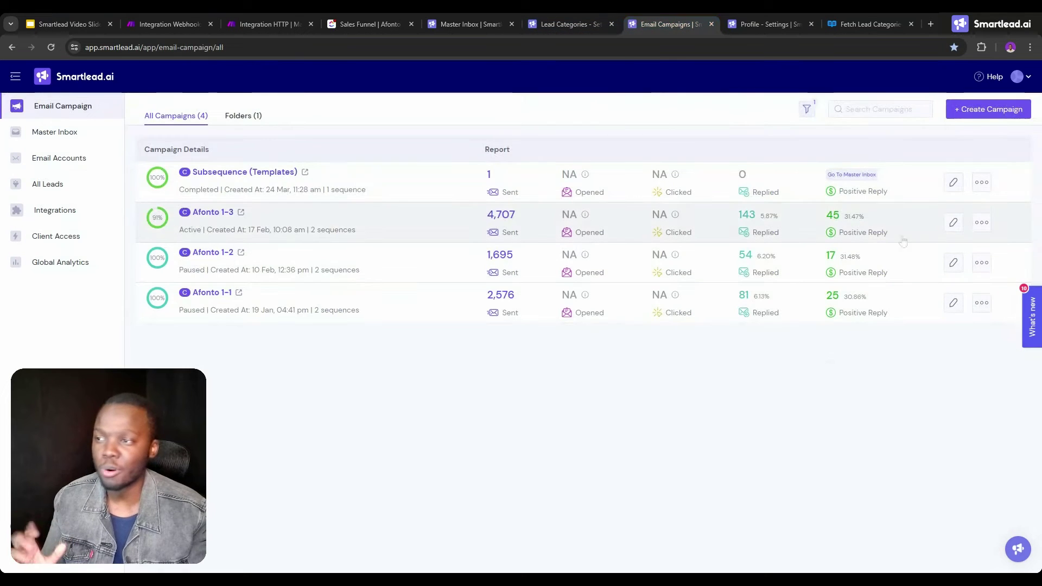
pyautogui.click(954, 223)
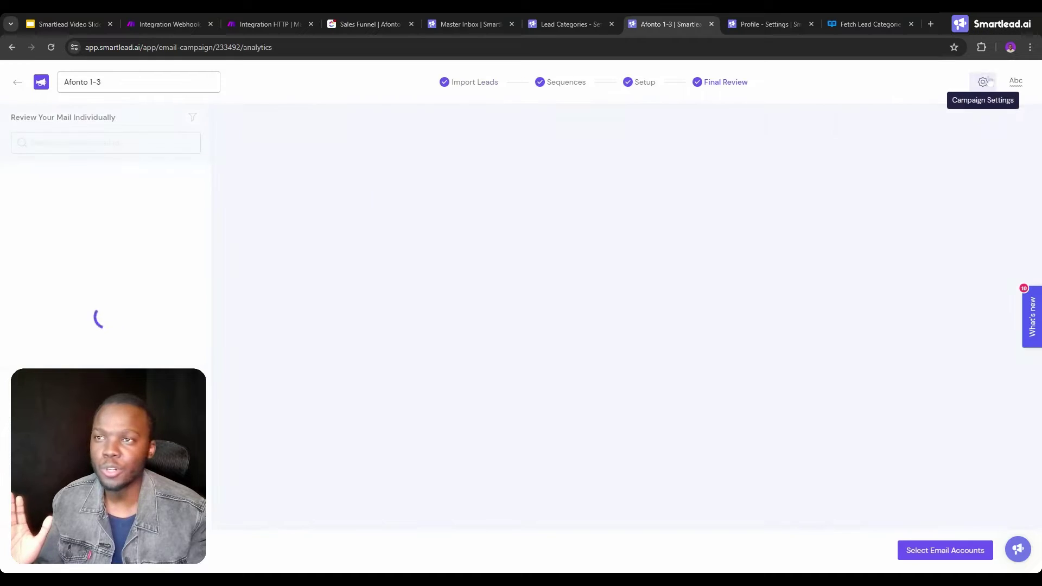
pyautogui.click(984, 81)
pyautogui.scroll(-6, 473, 245)
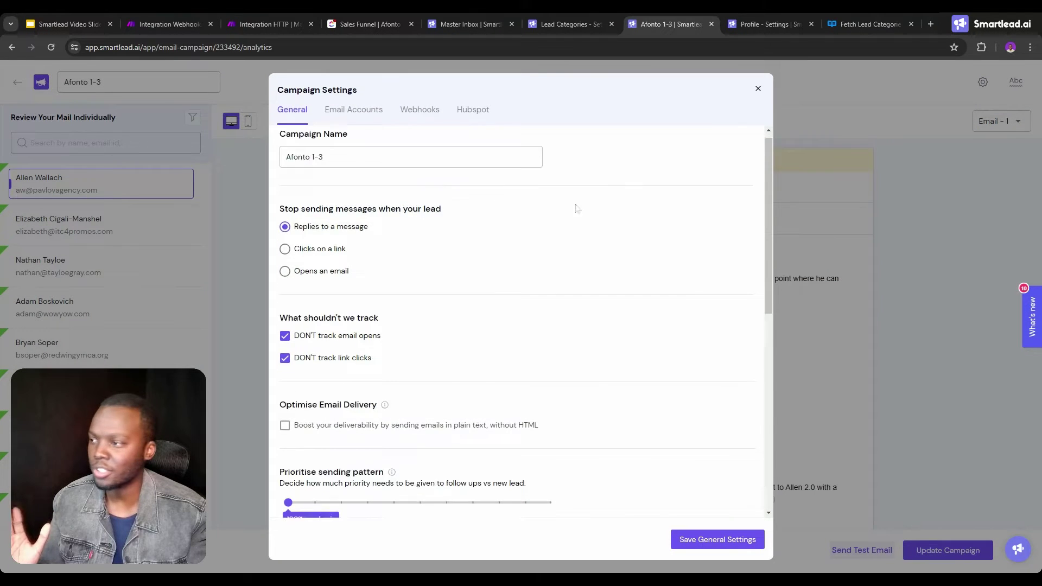
pyautogui.scroll(-2, 490, 248)
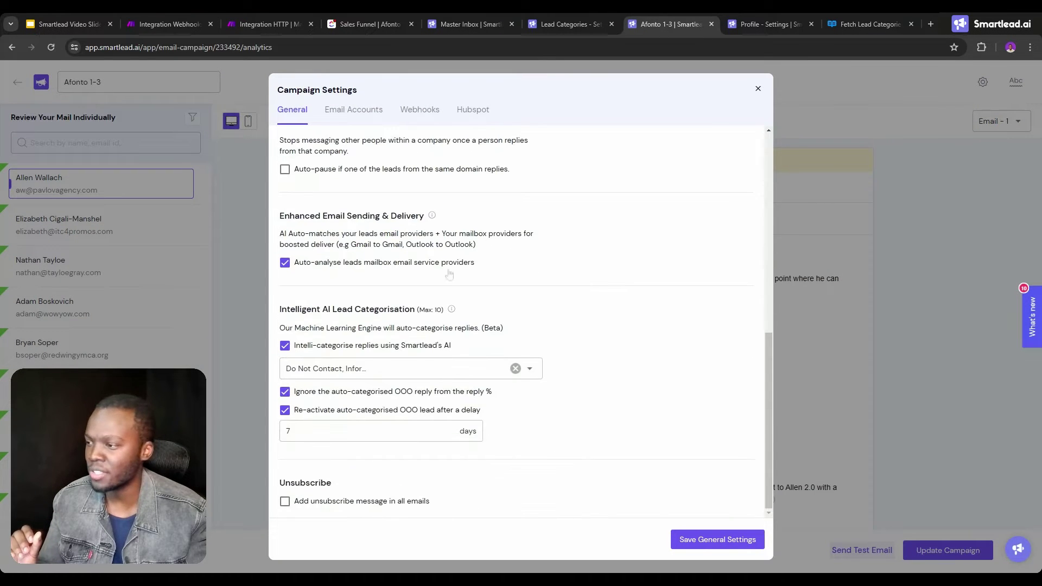
pyautogui.click(375, 369)
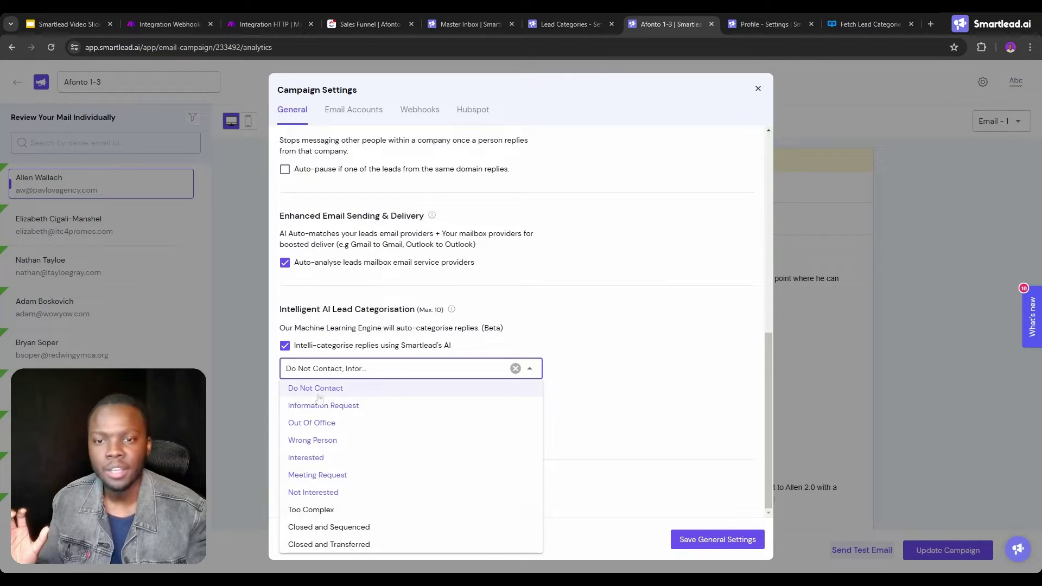
pyautogui.click(671, 320)
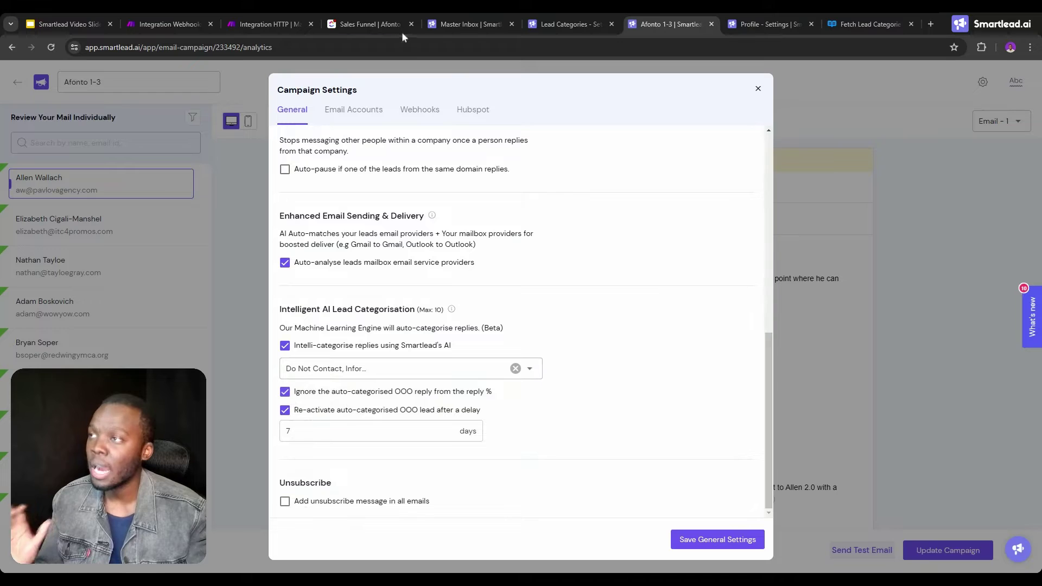
# Step: Switch to the ClickUp Sales Funnel list and inspect the Active statuses offered by its status filter
pyautogui.click(358, 24)
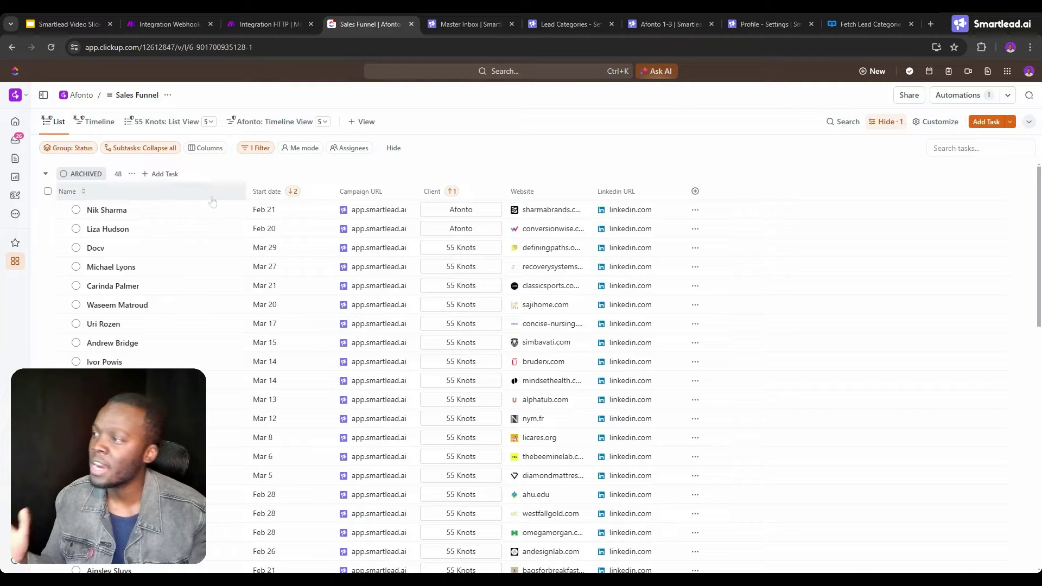
pyautogui.click(255, 148)
pyautogui.click(423, 211)
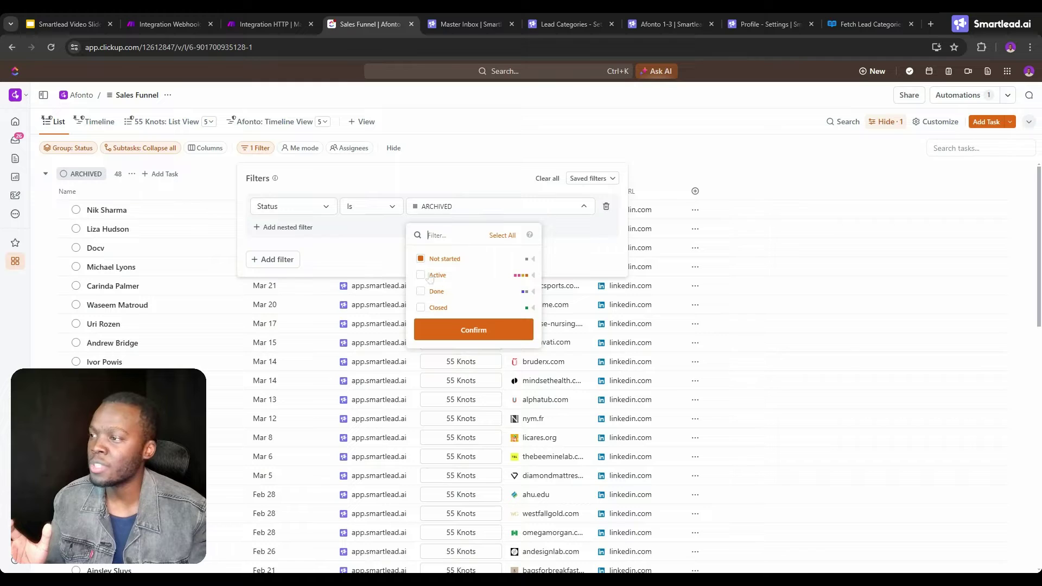
pyautogui.click(534, 276)
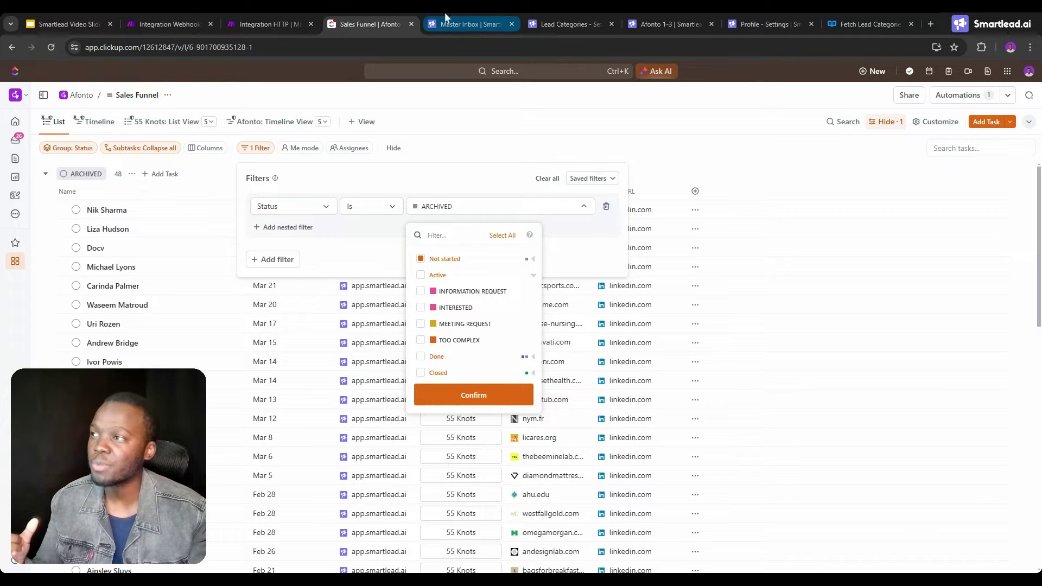
pyautogui.click(533, 129)
pyautogui.click(533, 128)
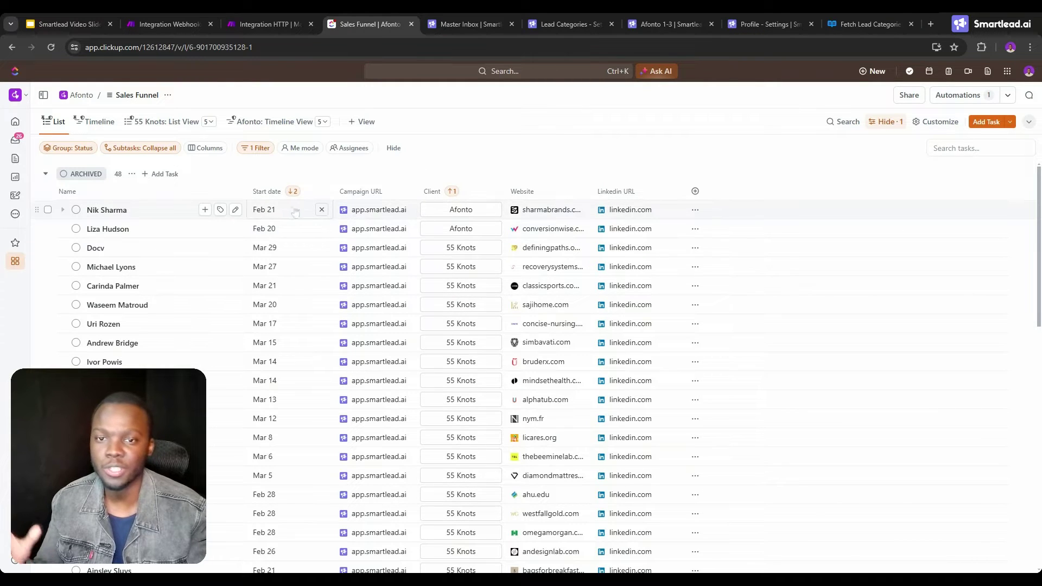
# Step: Open the first archived lead's Smartlead conversation from its campaign URL and expand the reply to read it
pyautogui.click(372, 211)
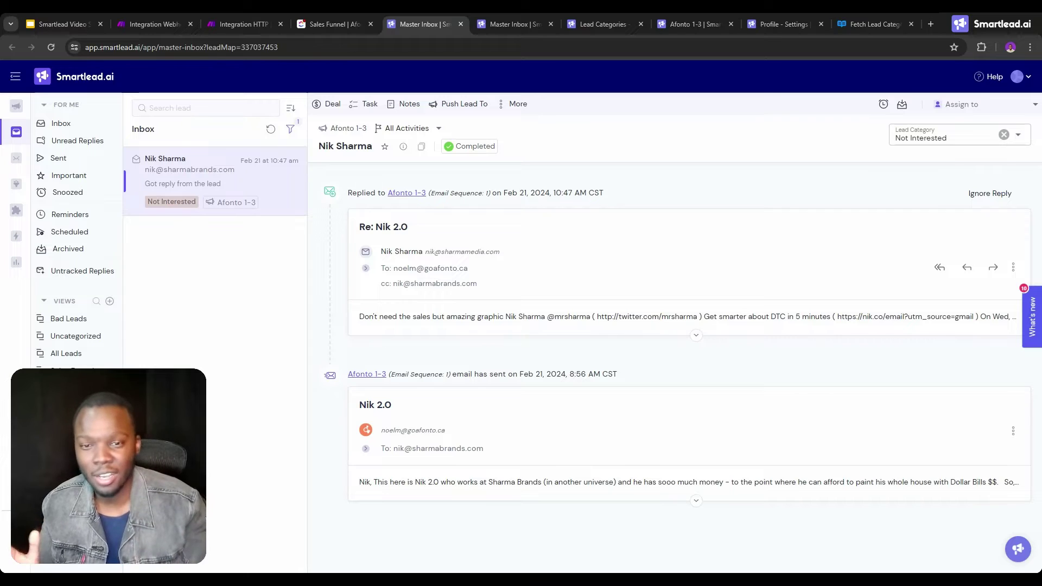
pyautogui.click(459, 322)
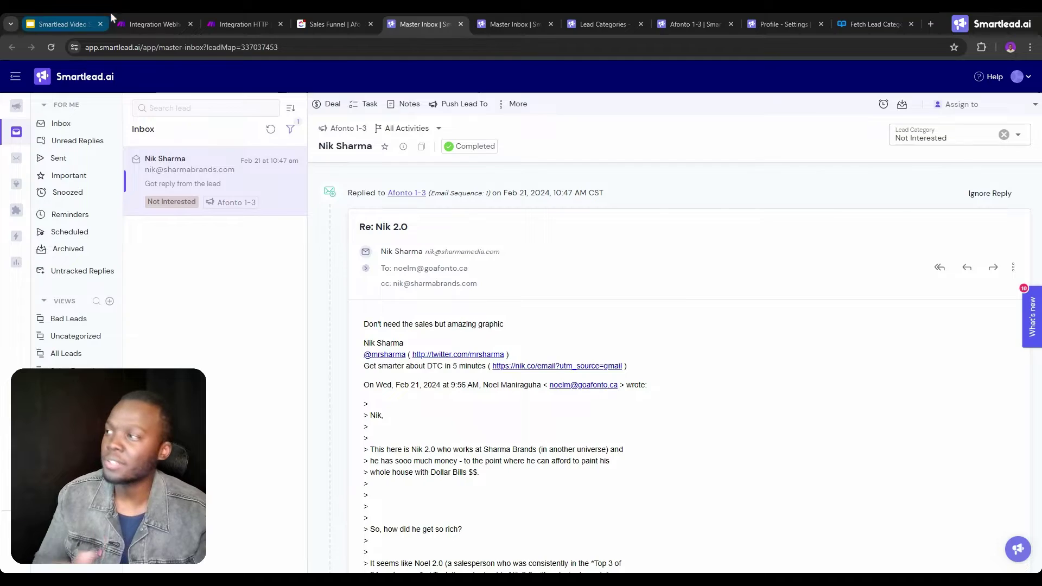
pyautogui.click(126, 22)
pyautogui.click(328, 24)
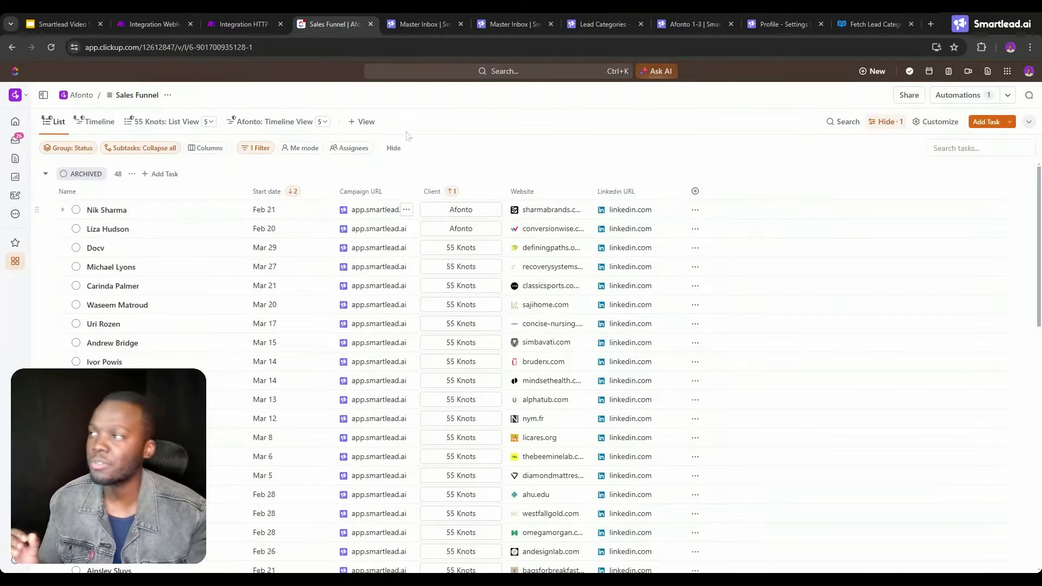
pyautogui.click(426, 24)
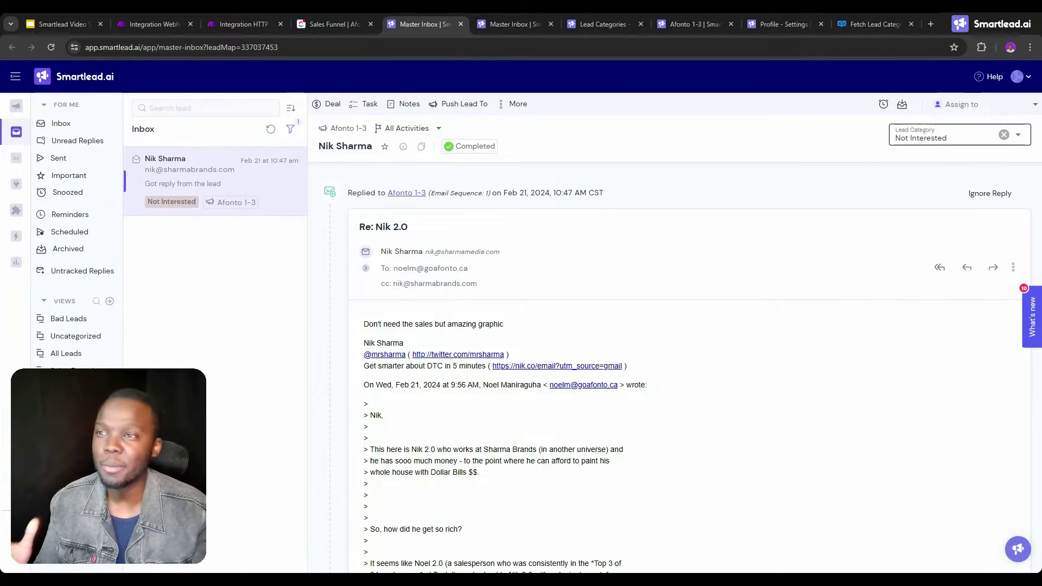
# Step: Open the second archived lead's Smartlead conversation from the ClickUp list and expand the reply
pyautogui.click(329, 24)
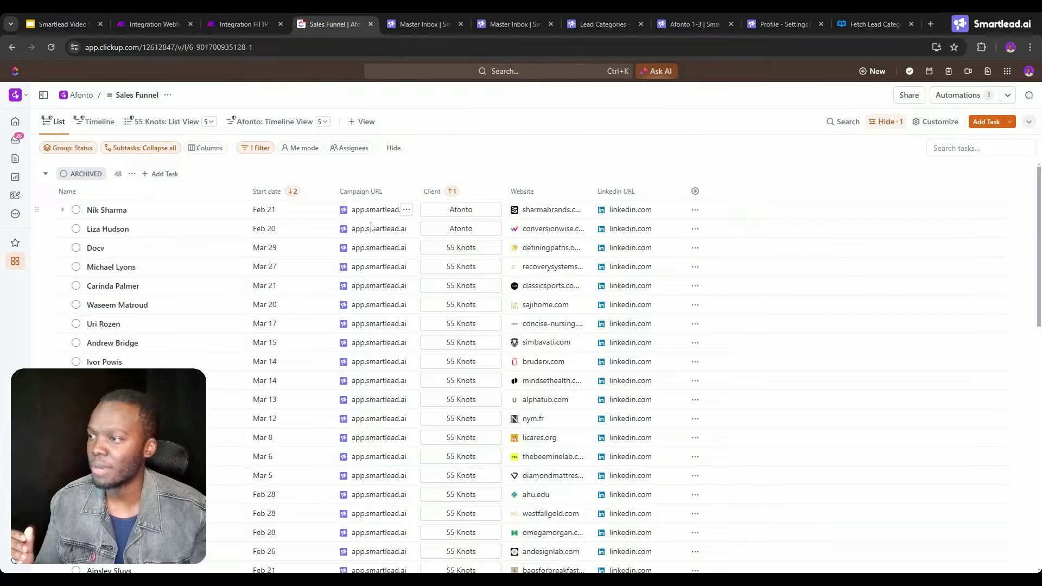
pyautogui.click(365, 231)
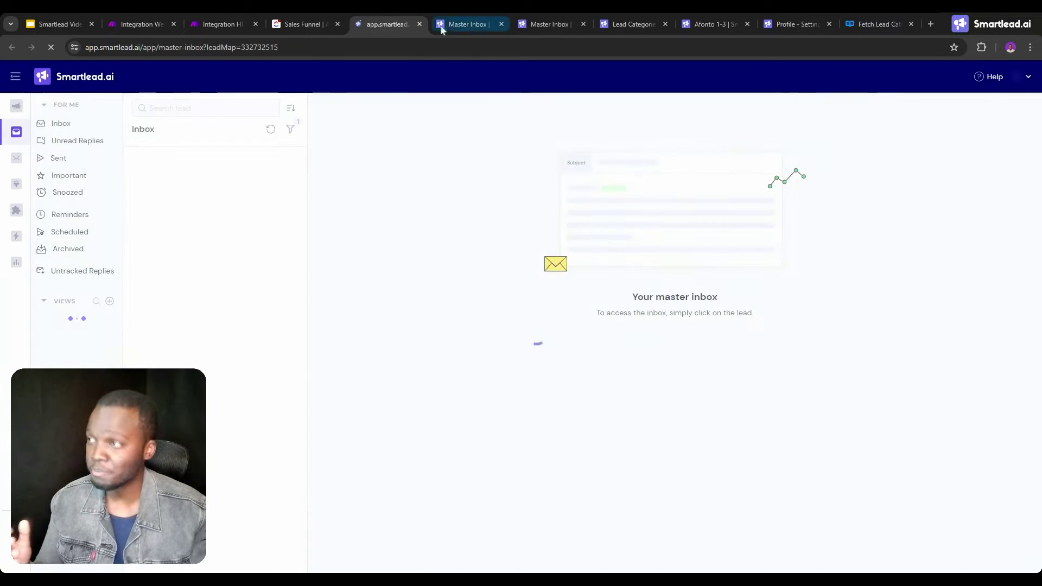
pyautogui.click(394, 326)
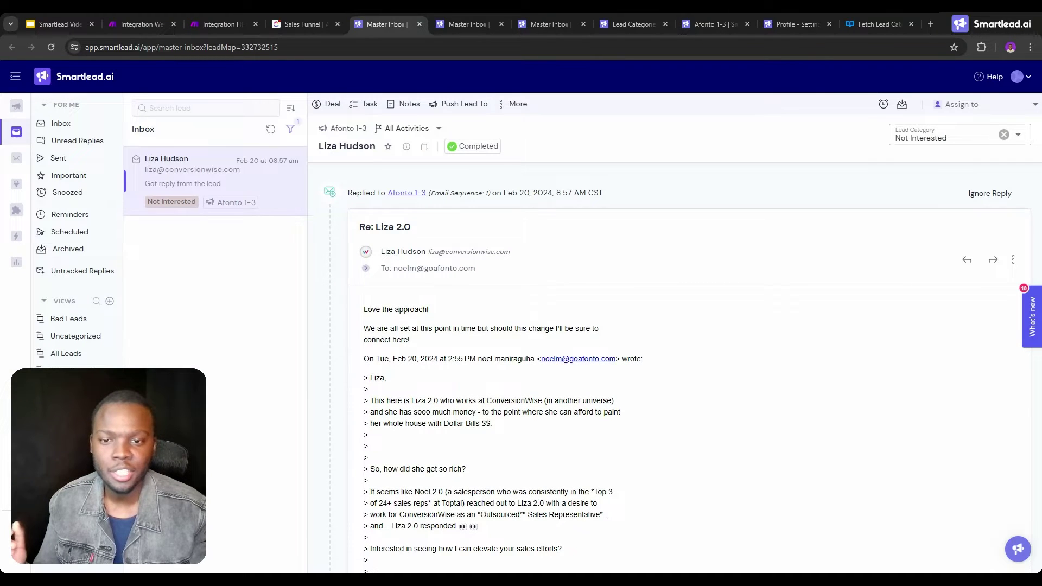
# Step: Open the third archived lead's Smartlead conversation from ClickUp and read through the full reply, including its signature and quoted email
pyautogui.click(302, 24)
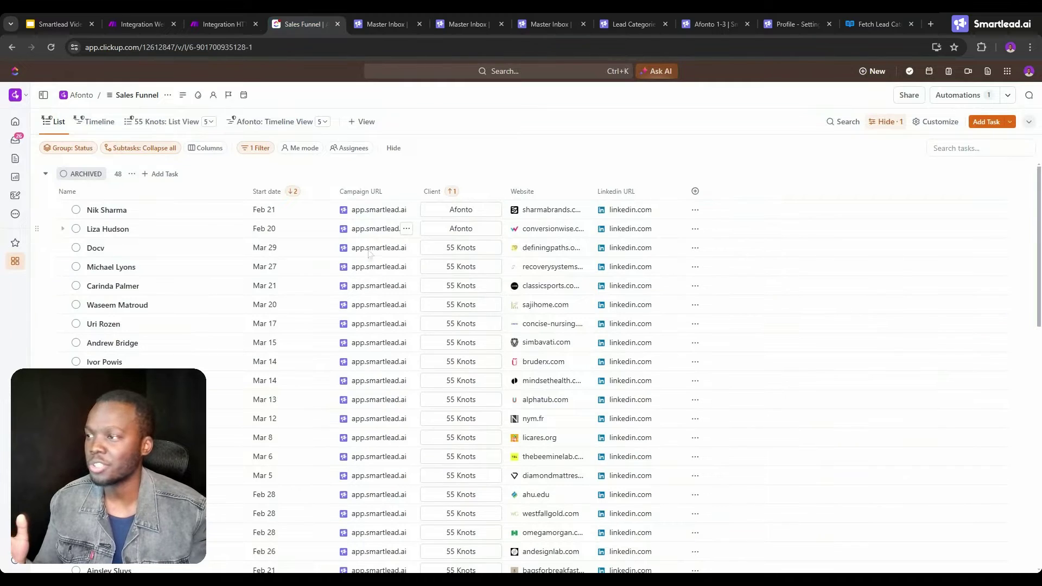
pyautogui.click(369, 250)
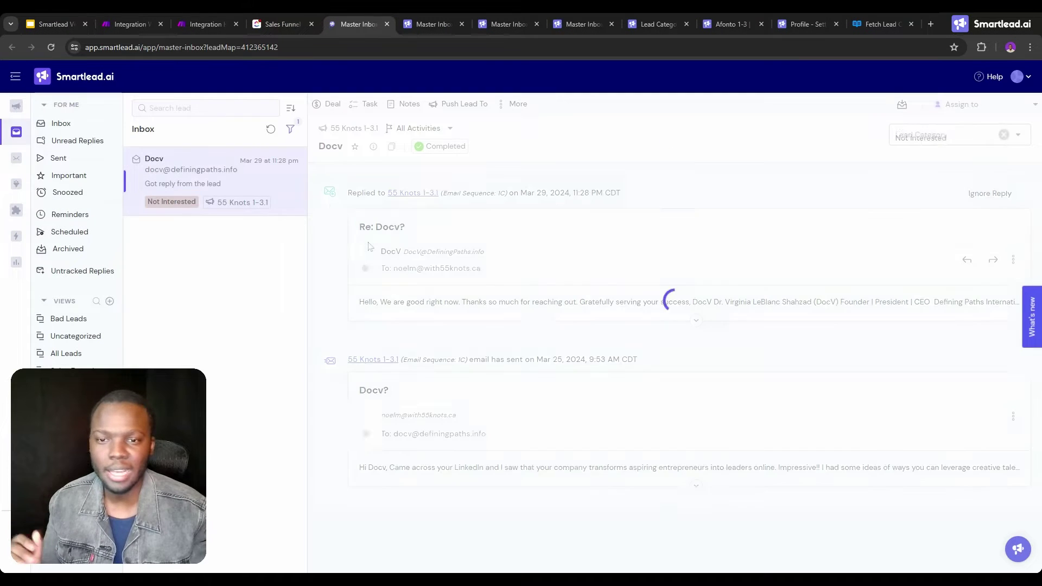
pyautogui.click(416, 310)
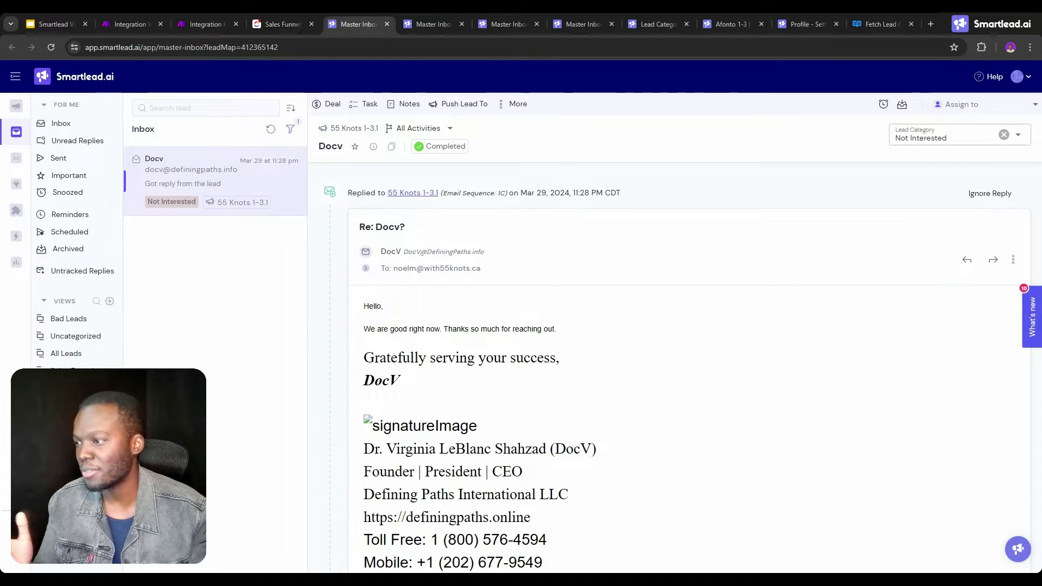
pyautogui.scroll(-2, 487, 322)
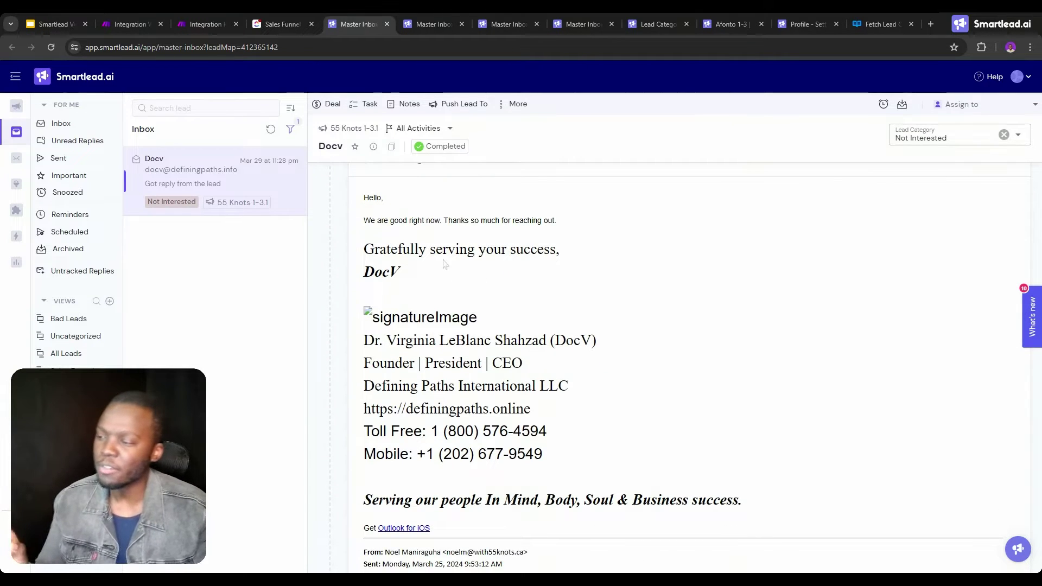
pyautogui.scroll(-3, 433, 237)
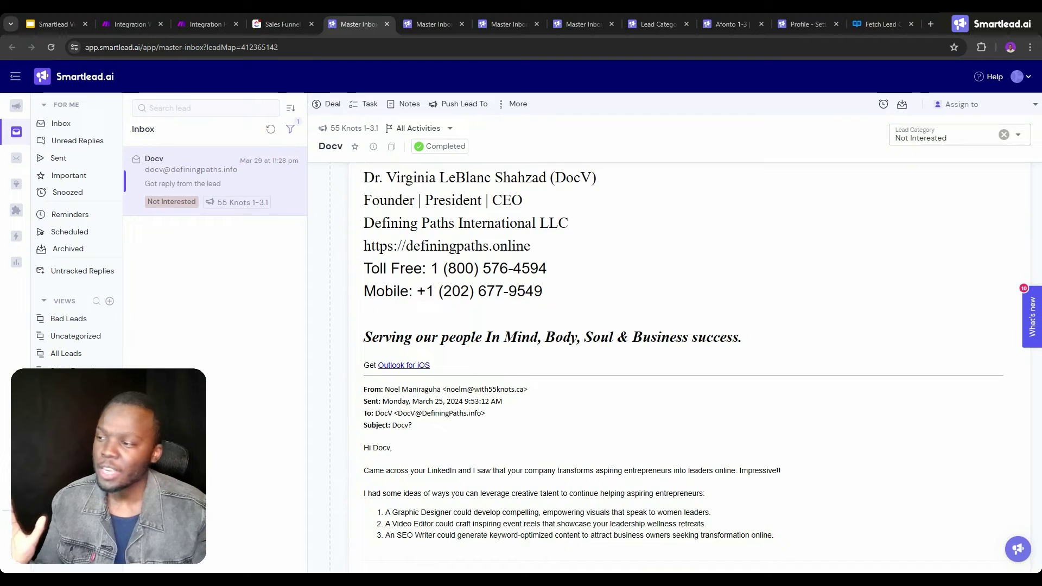
# Step: Highlight the quoted email header and history, and the lead's actual reply sentence above the signature
pyautogui.moveTo(363, 392); pyautogui.dragTo(443, 442)
pyautogui.scroll(-3, 443, 442)
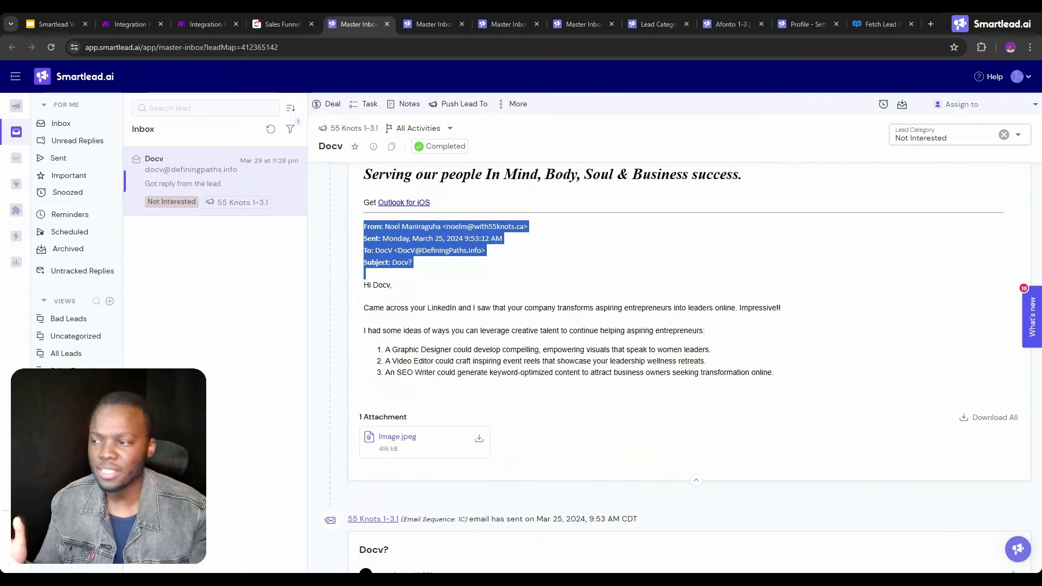
pyautogui.scroll(1, 443, 442)
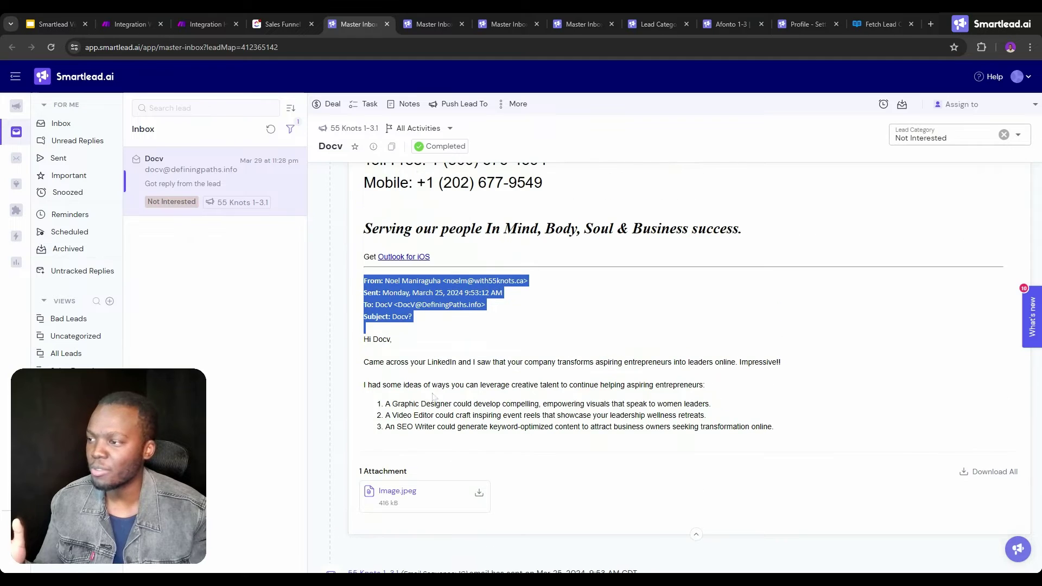
pyautogui.moveTo(395, 362); pyautogui.dragTo(773, 428)
pyautogui.scroll(7, 468, 274)
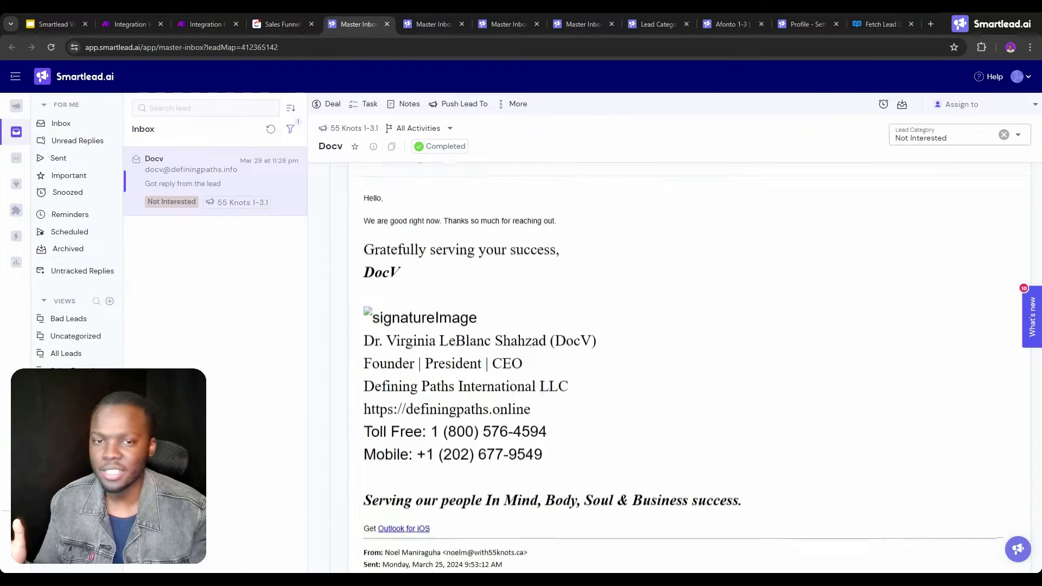
pyautogui.tripleClick(389, 329)
pyautogui.moveTo(378, 329); pyautogui.dragTo(548, 329)
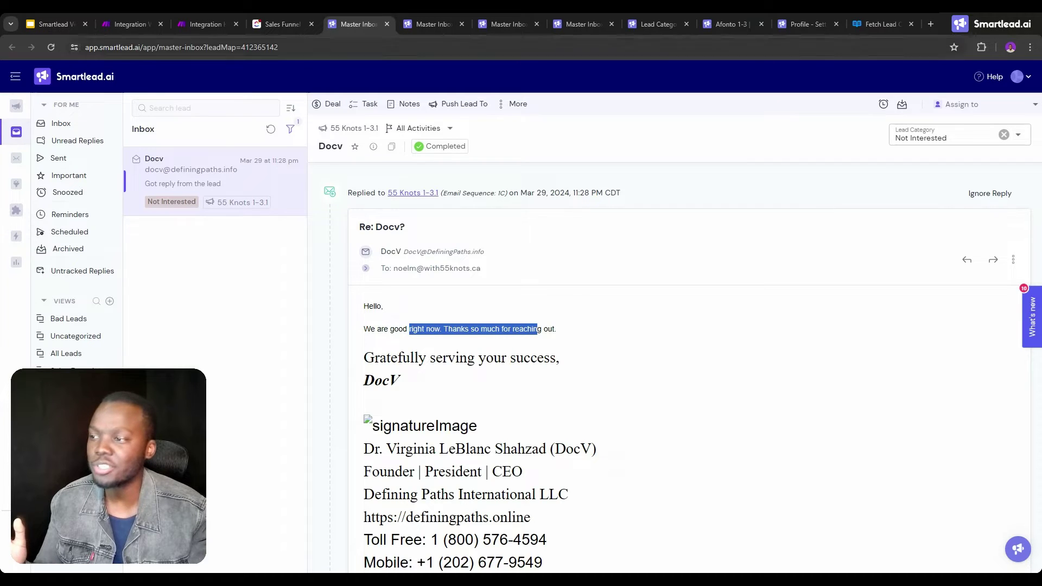
# Step: View the fourth archived lead's Smartlead conversation and the settings of the Make scenario's HTML to text module
pyautogui.click(279, 24)
pyautogui.click(375, 266)
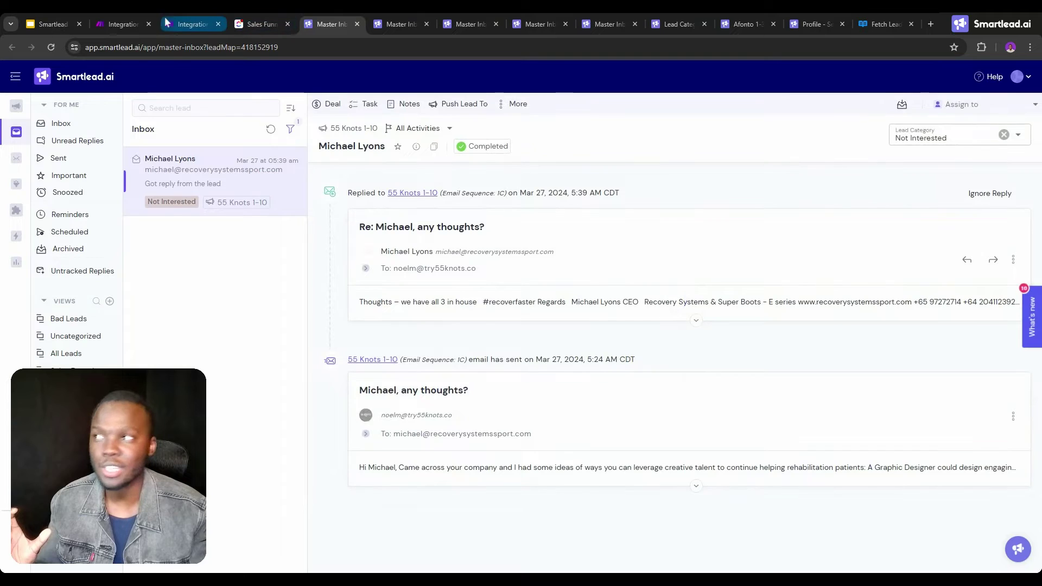
pyautogui.click(119, 24)
pyautogui.click(441, 240)
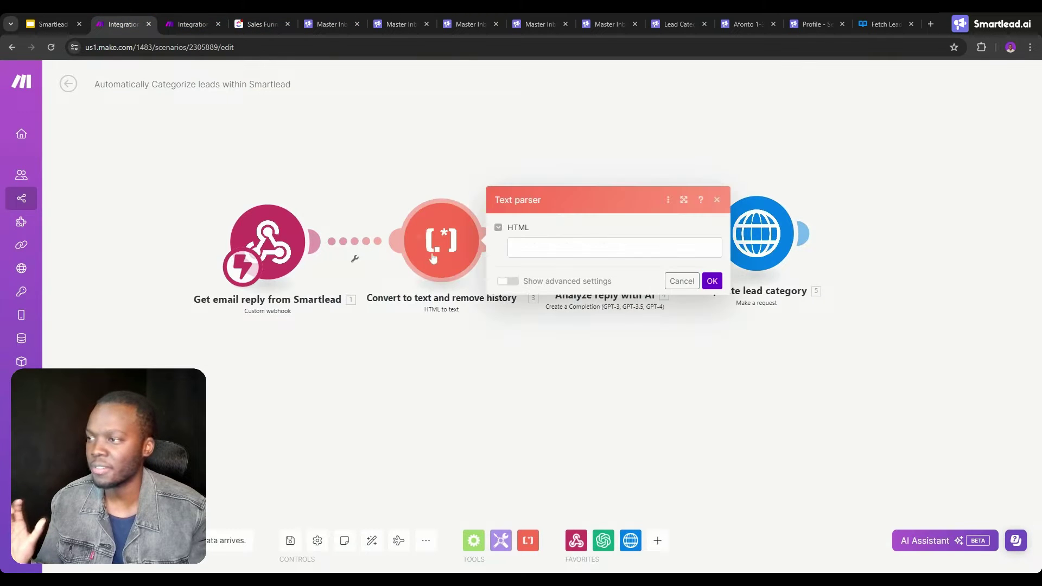
pyautogui.click(262, 22)
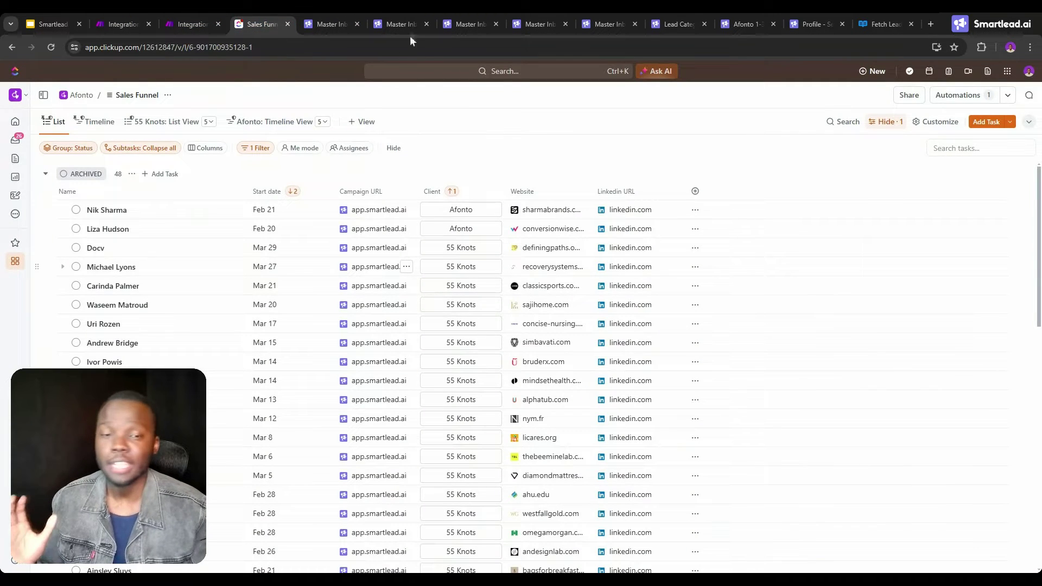
pyautogui.click(326, 24)
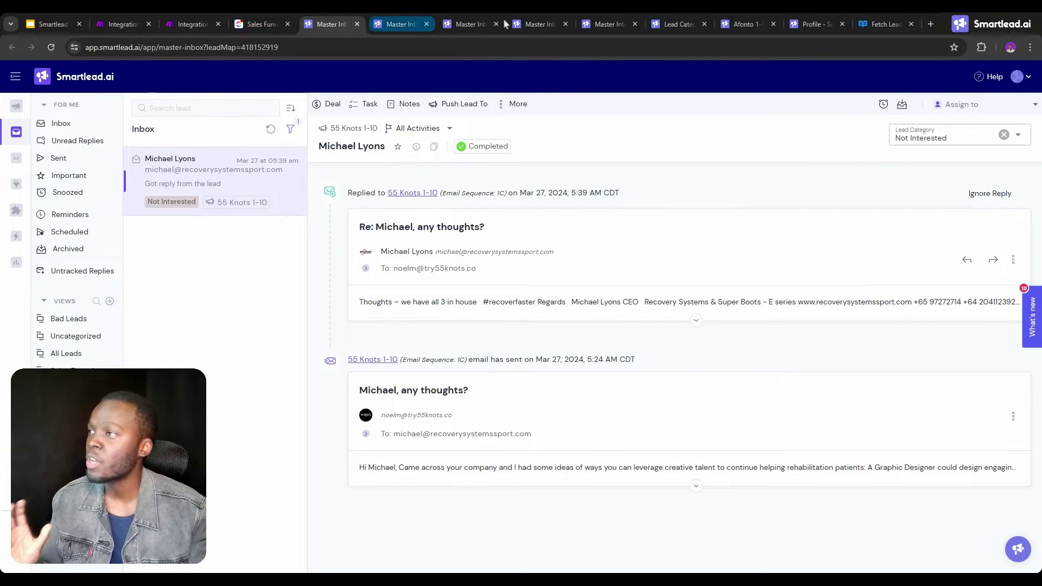
# Step: Review the lead categories in Smartlead's settings alongside the additional lead category ideas on the Google Slides presentation
pyautogui.click(660, 21)
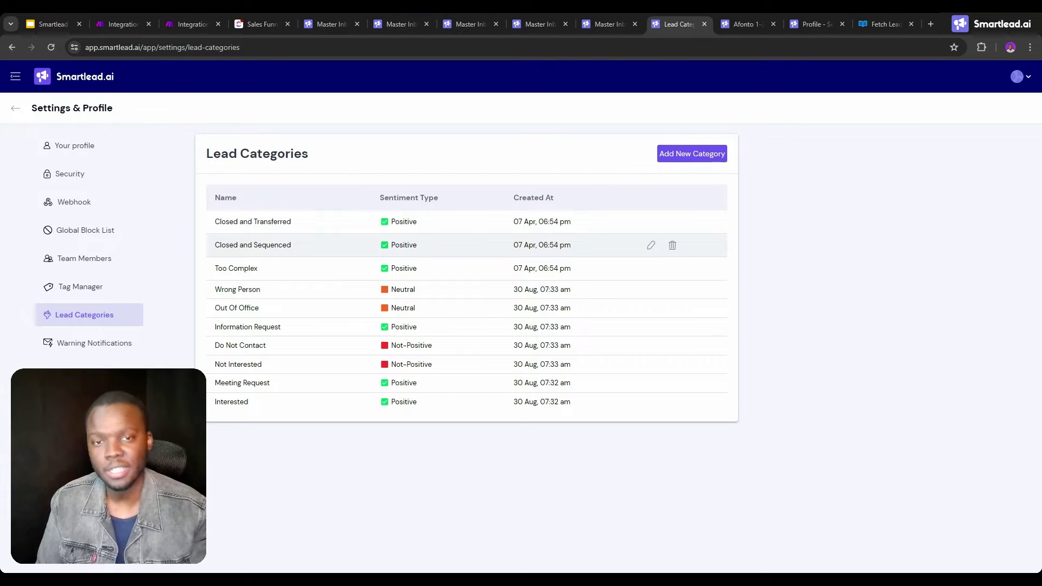
pyautogui.click(58, 15)
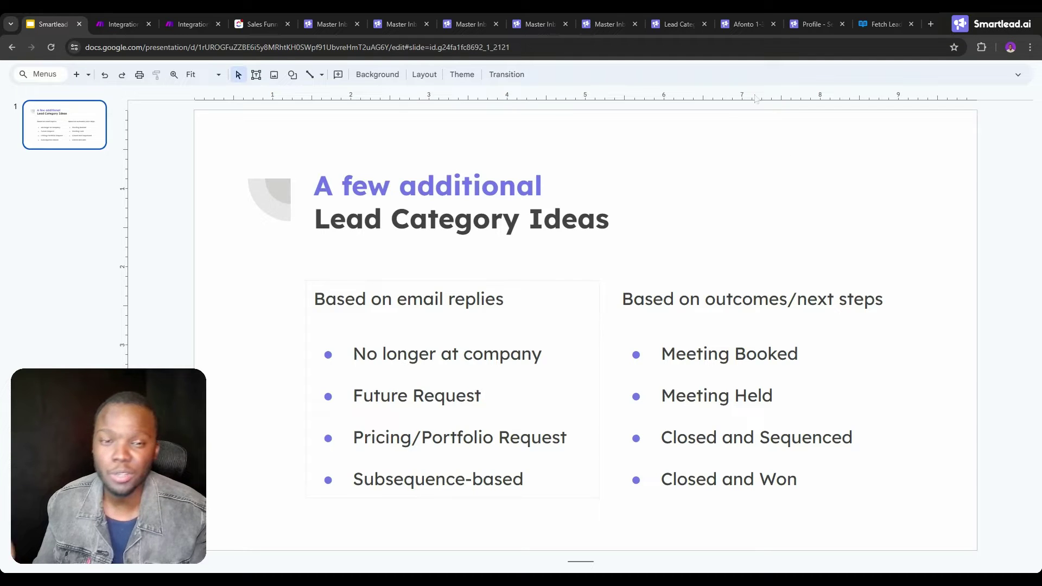
pyautogui.click(678, 23)
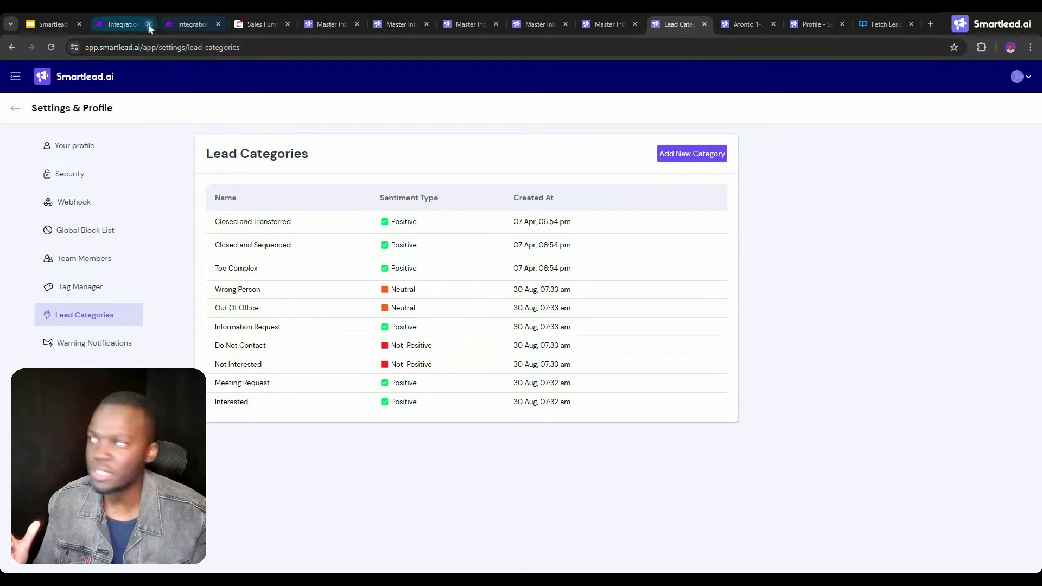
# Step: View the lead categorization scenario in Make, the lead category ideas slide and the Lead Categories list in Smartlead
pyautogui.click(125, 24)
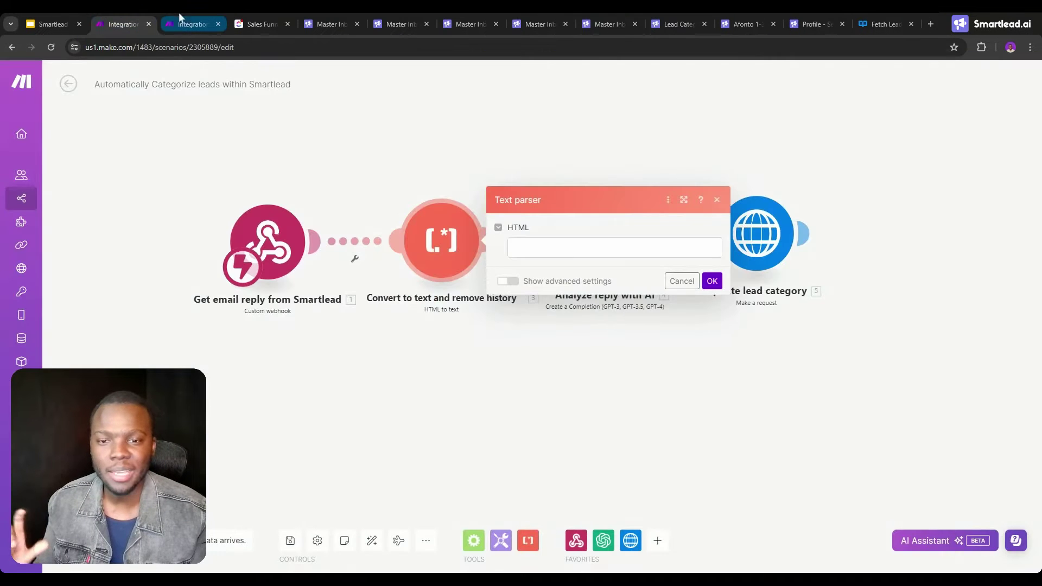
pyautogui.click(54, 23)
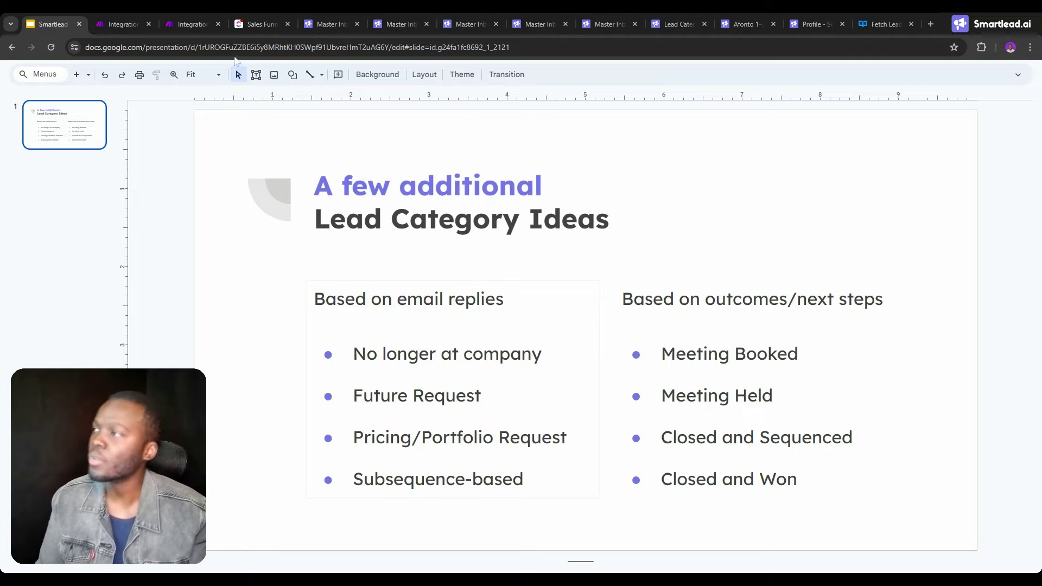
pyautogui.click(671, 27)
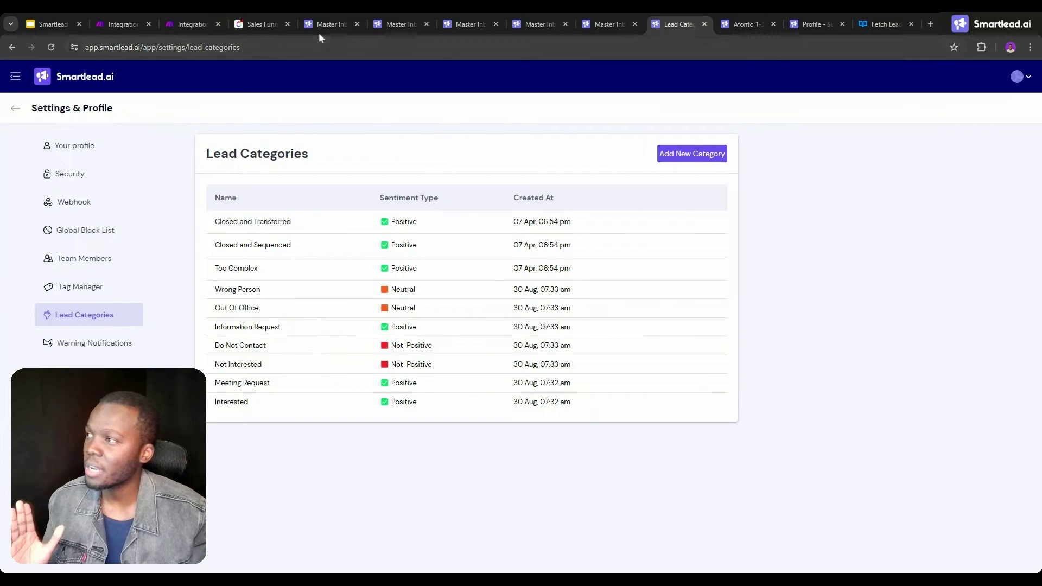
# Step: Open the settings of the Fetch Lead Categories HTTP module in Make's Integration HTTP scenario
pyautogui.click(191, 14)
pyautogui.click(531, 203)
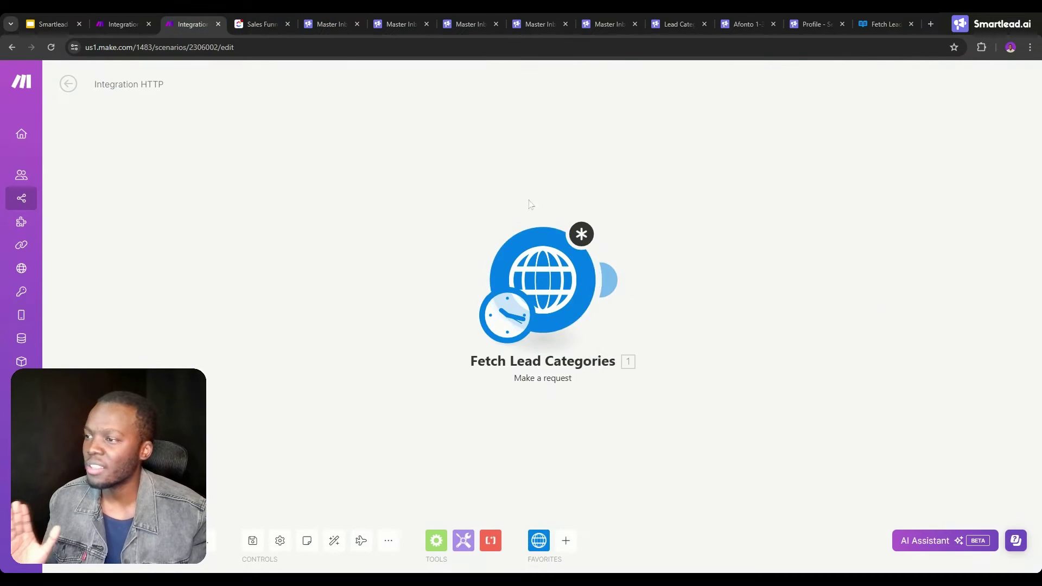
pyautogui.click(535, 289)
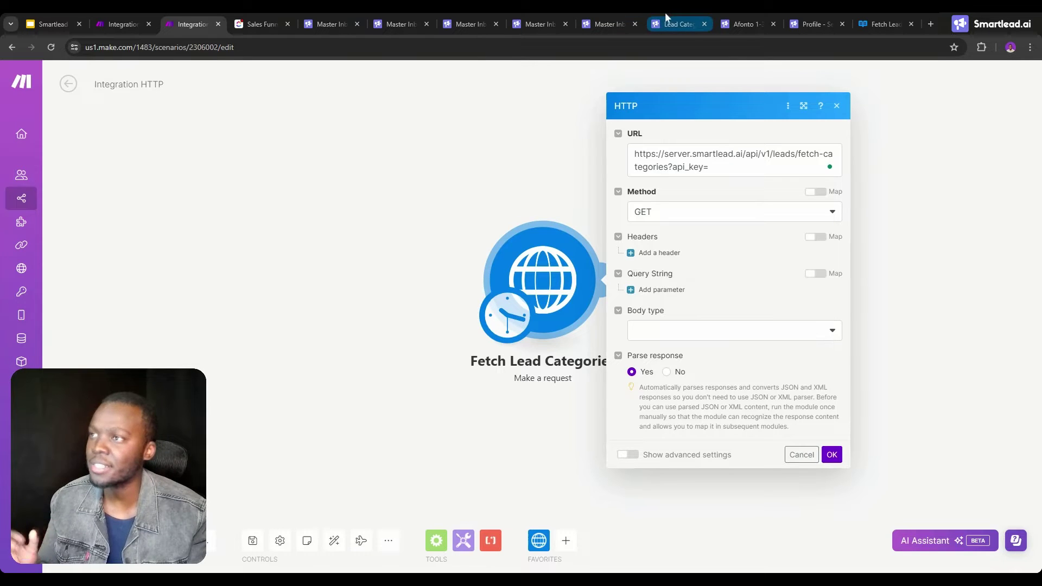
# Step: Copy the Smartlead API key from the profile settings, append it to the Fetch Lead Categories request URL in Make and save the module
pyautogui.click(814, 24)
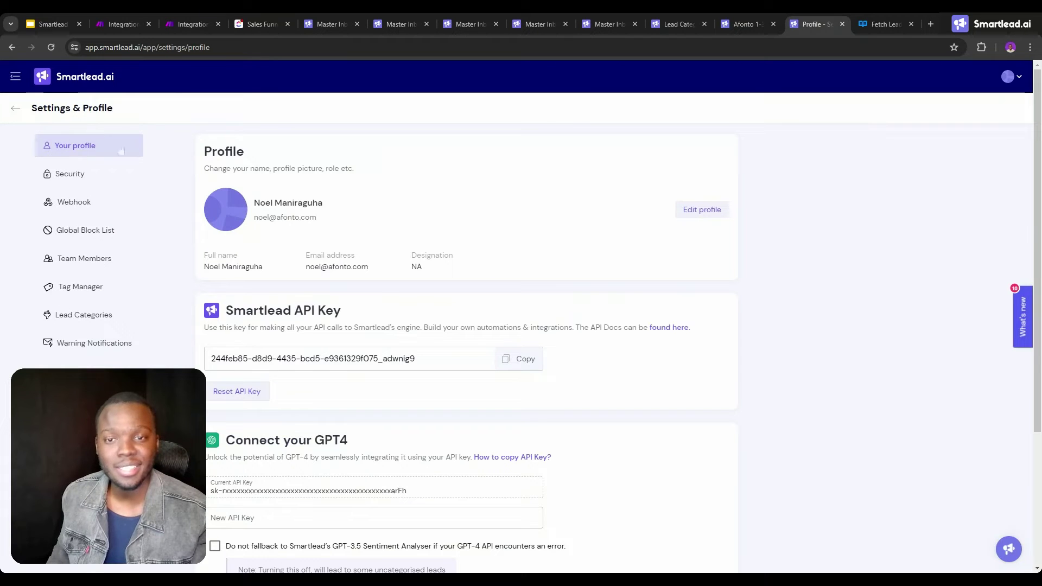
pyautogui.click(512, 361)
pyautogui.click(247, 16)
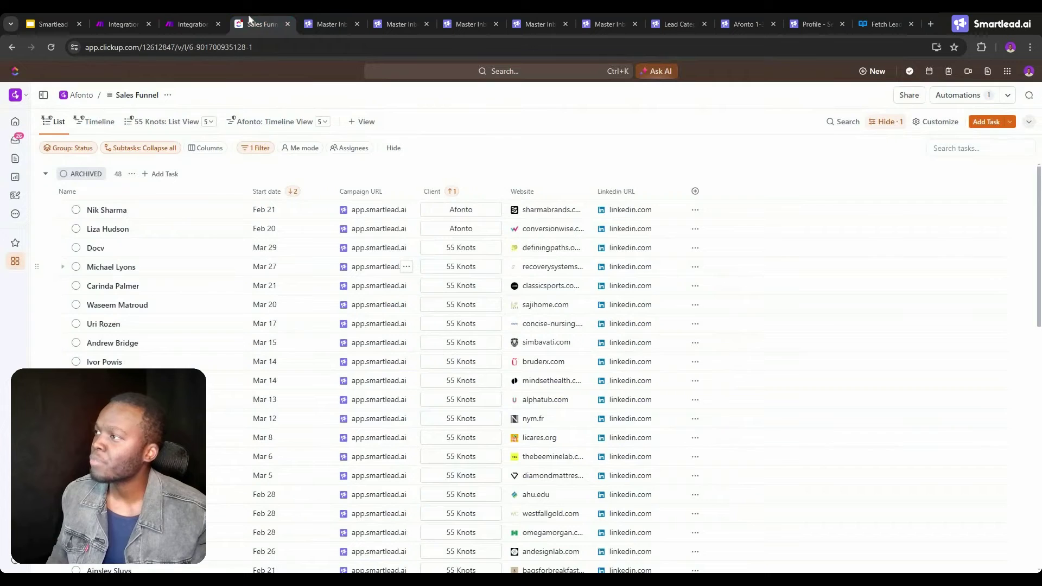
pyautogui.click(191, 23)
pyautogui.click(717, 167)
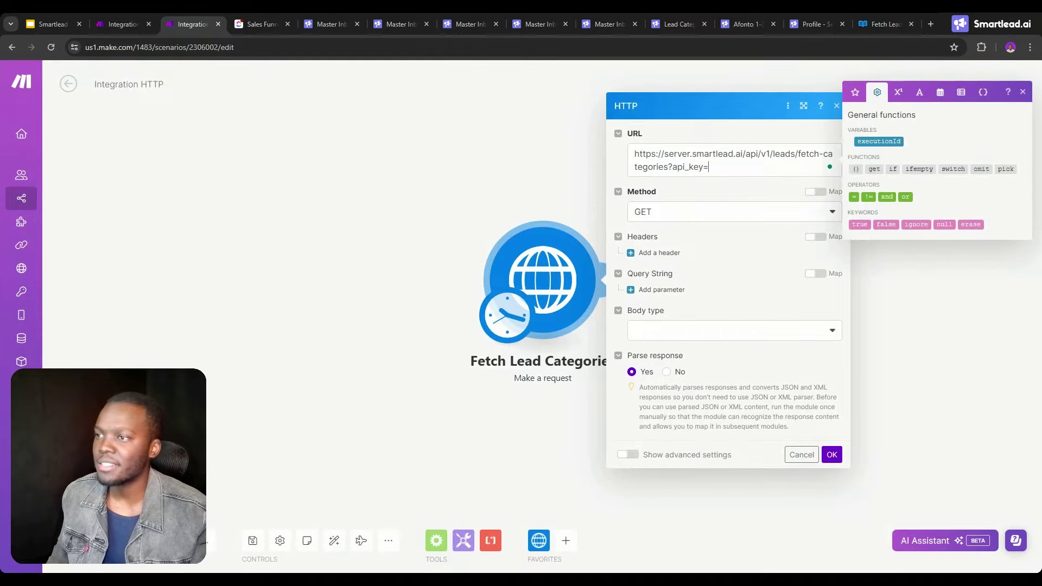
pyautogui.hotkey('ctrl', 'v')
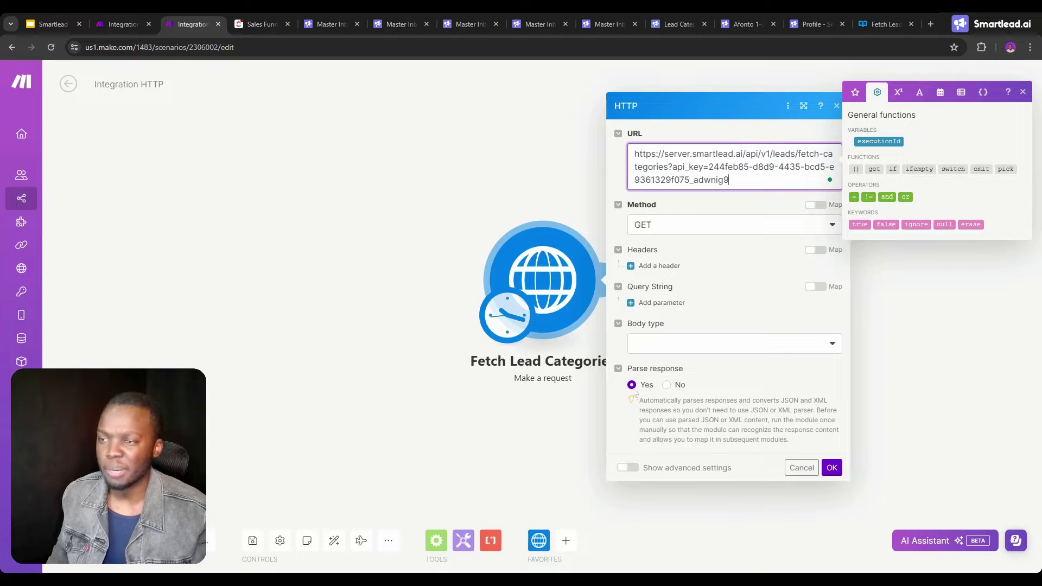
pyautogui.click(832, 468)
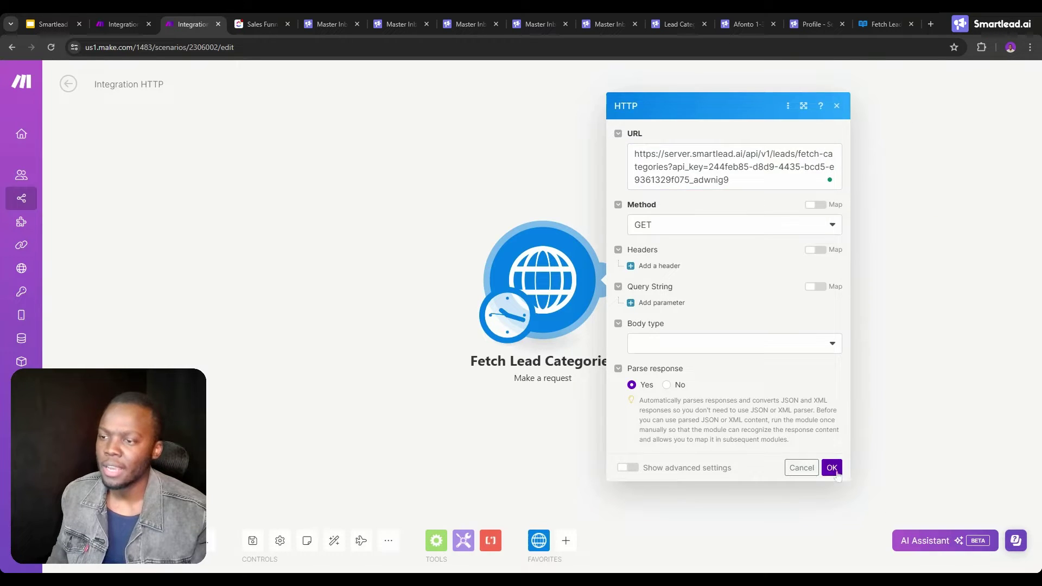
# Step: Run only the Fetch Lead Categories module and expand the Data array in its output
pyautogui.rightClick(566, 288)
pyautogui.click(594, 314)
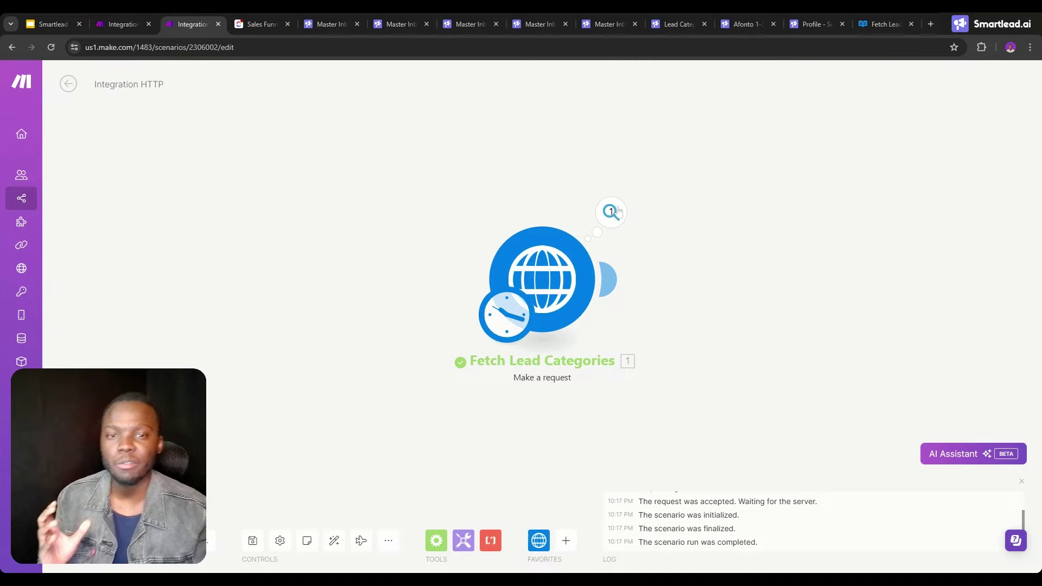
pyautogui.click(616, 219)
pyautogui.click(685, 435)
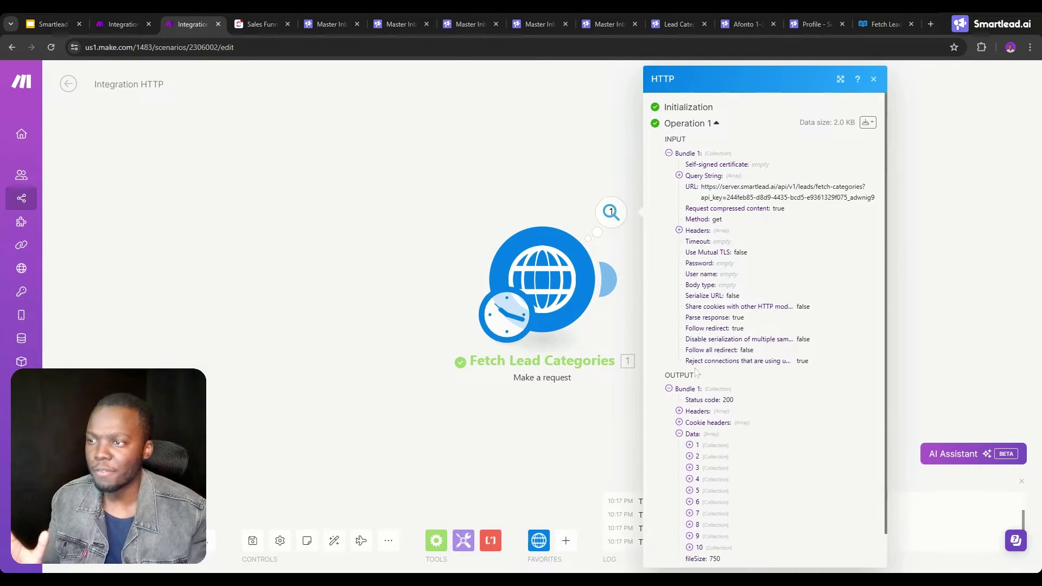
pyautogui.scroll(-1, 696, 397)
# Step: Inspect the IDs and names of lead categories 1, 2, 6, 10 and 9 in the returned data
pyautogui.click(692, 409)
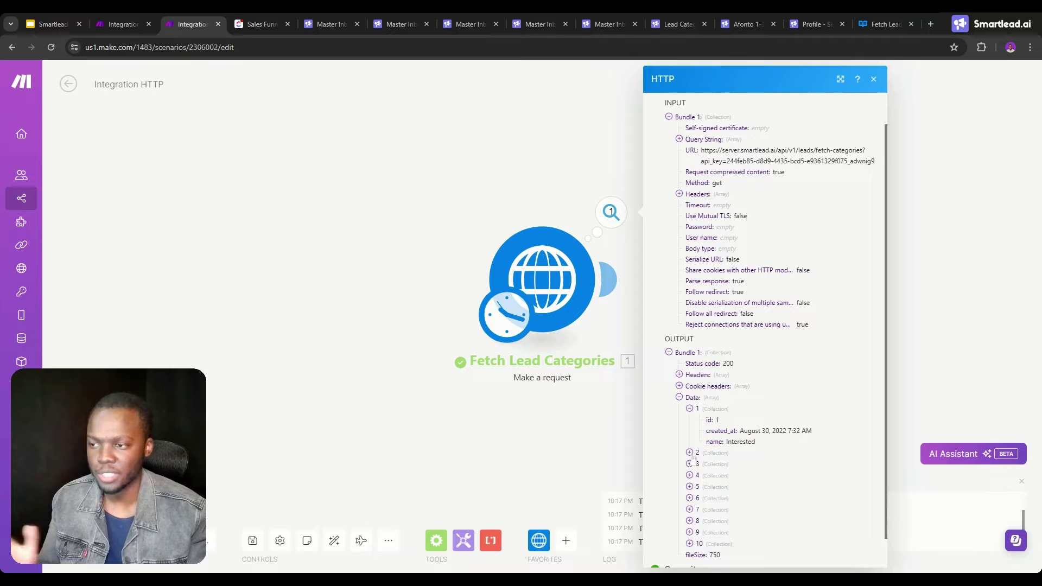
pyautogui.click(692, 453)
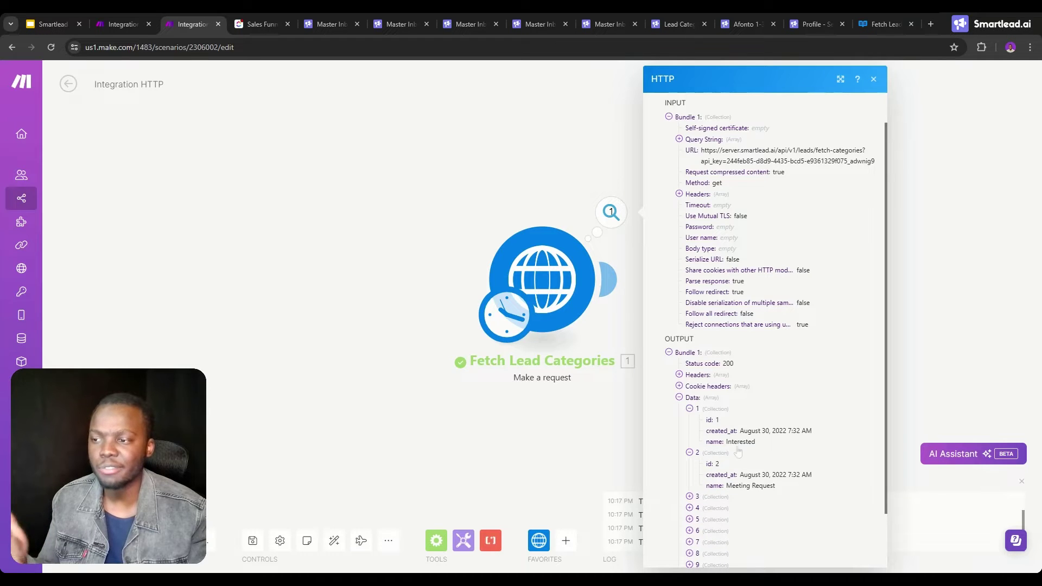
pyautogui.scroll(-2, 719, 407)
pyautogui.click(689, 465)
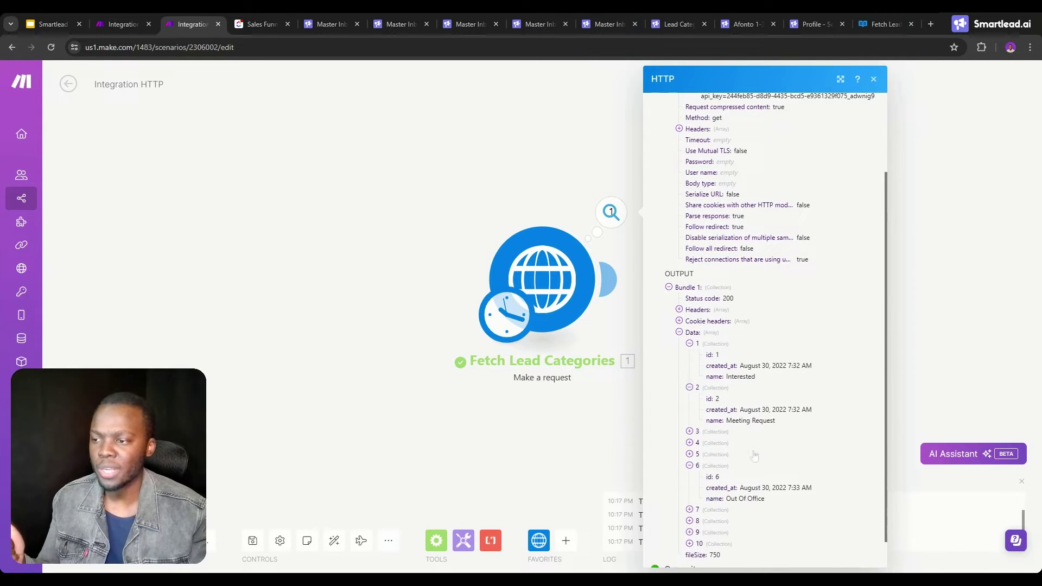
pyautogui.scroll(-1, 722, 461)
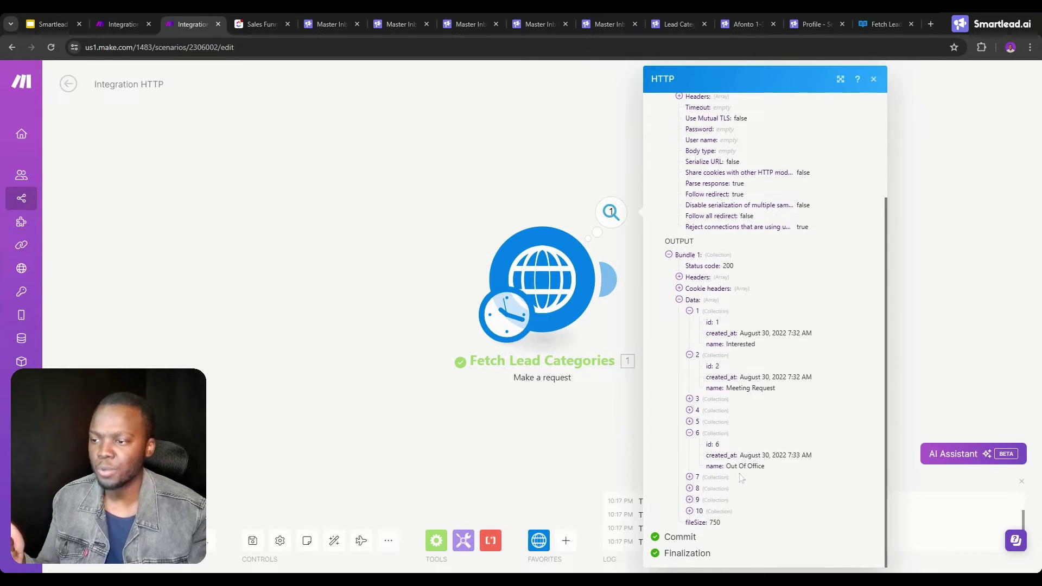
pyautogui.click(690, 510)
pyautogui.scroll(-1, 701, 508)
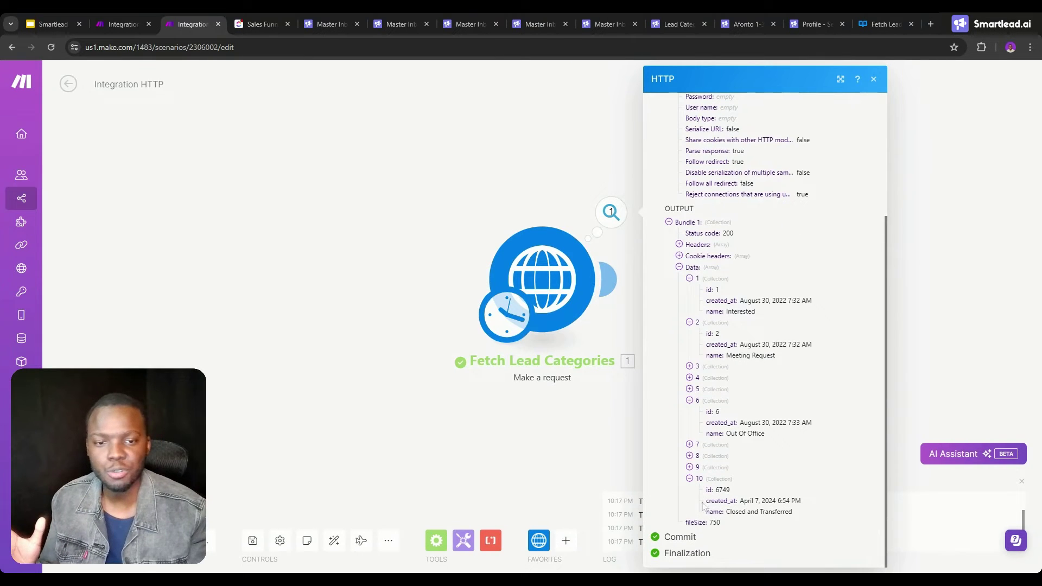
pyautogui.click(690, 466)
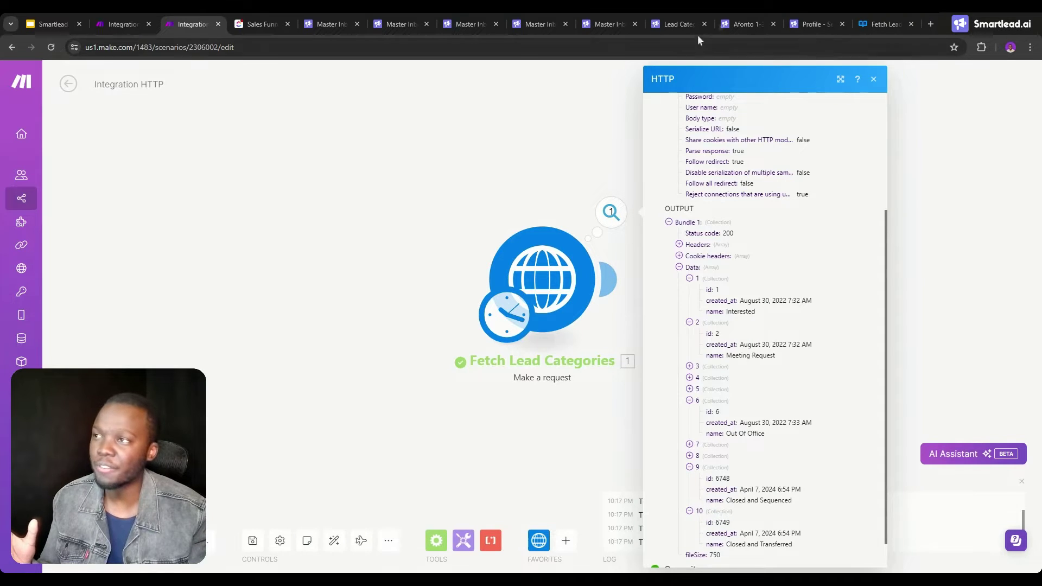
# Step: Start a new lead category in Smartlead and name it "No longer at company", copied from the lead category ideas slide
pyautogui.click(690, 16)
pyautogui.click(692, 154)
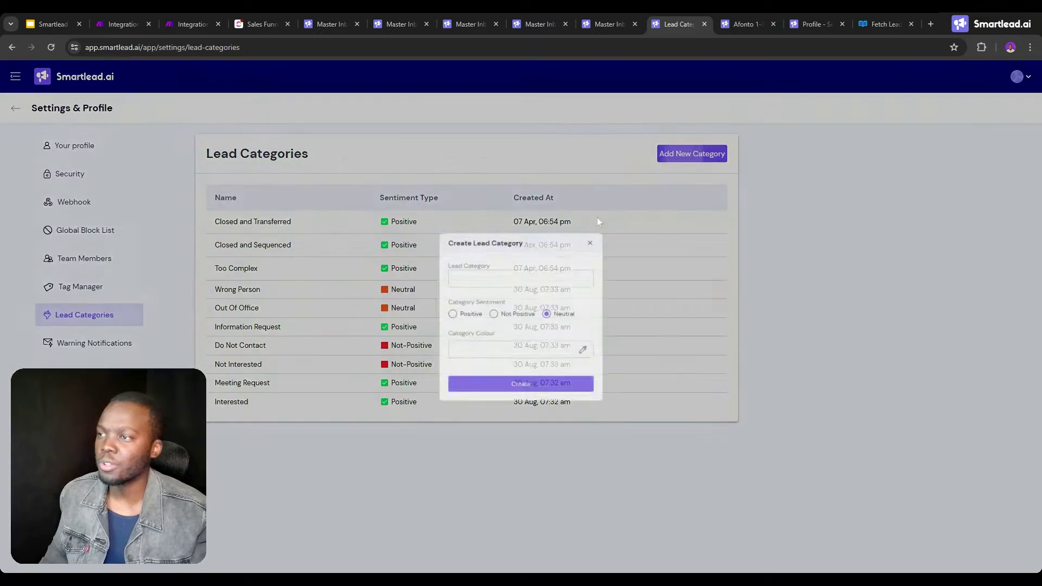
pyautogui.click(58, 21)
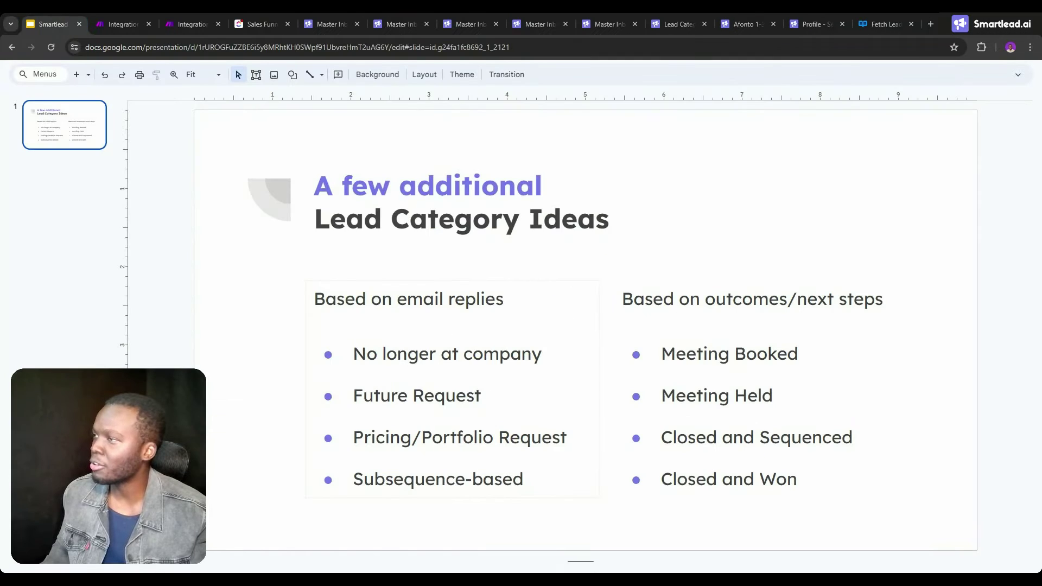
pyautogui.moveTo(542, 354); pyautogui.dragTo(353, 354)
pyautogui.hotkey('ctrl', 'c')
pyautogui.click(679, 24)
pyautogui.hotkey('ctrl', 'v')
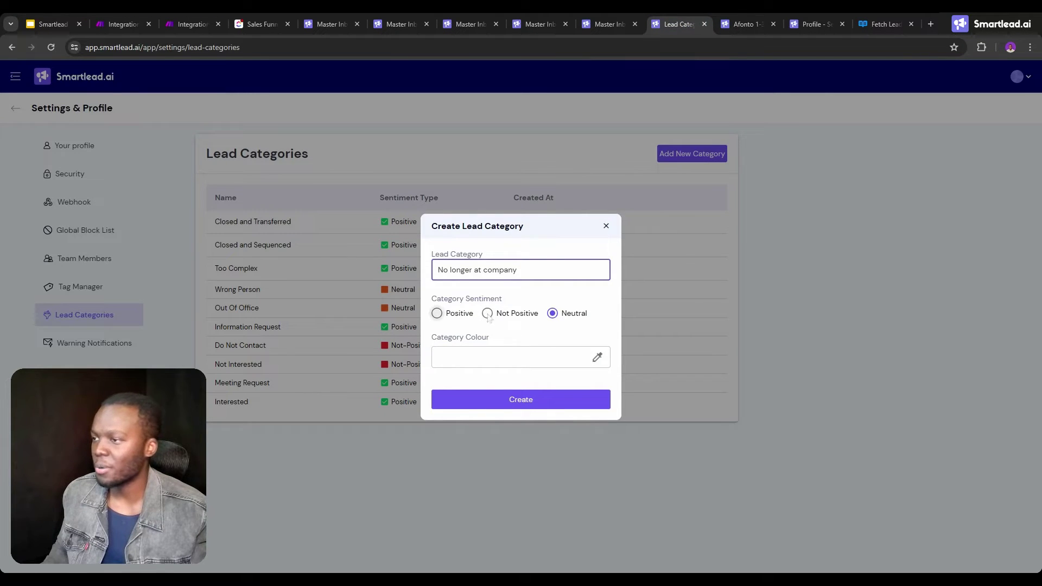
# Step: Set the category sentiment to Not Positive, leave the colour empty and create the category
pyautogui.click(498, 356)
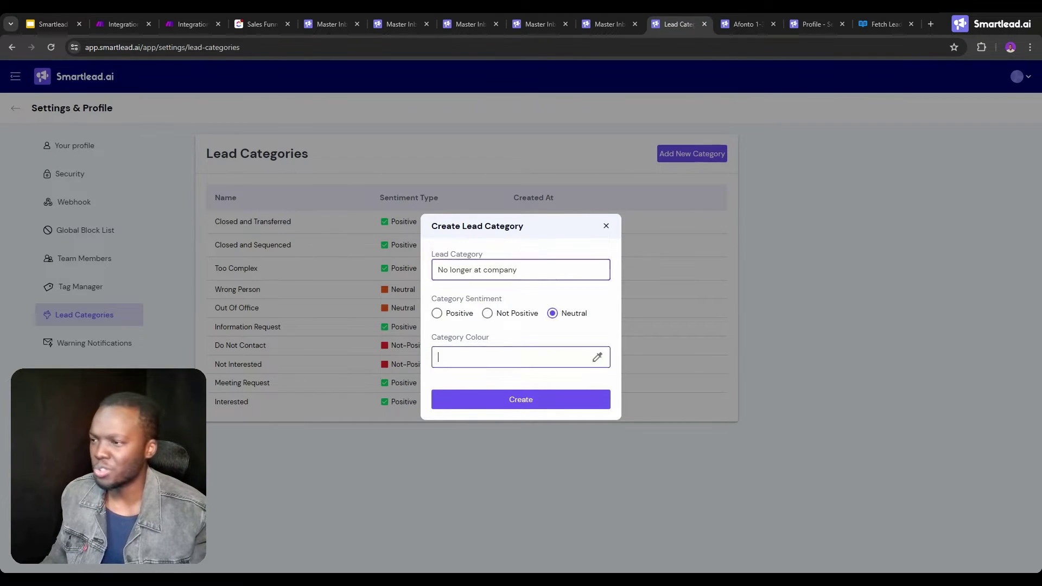
pyautogui.click(488, 314)
pyautogui.click(496, 357)
pyautogui.click(504, 399)
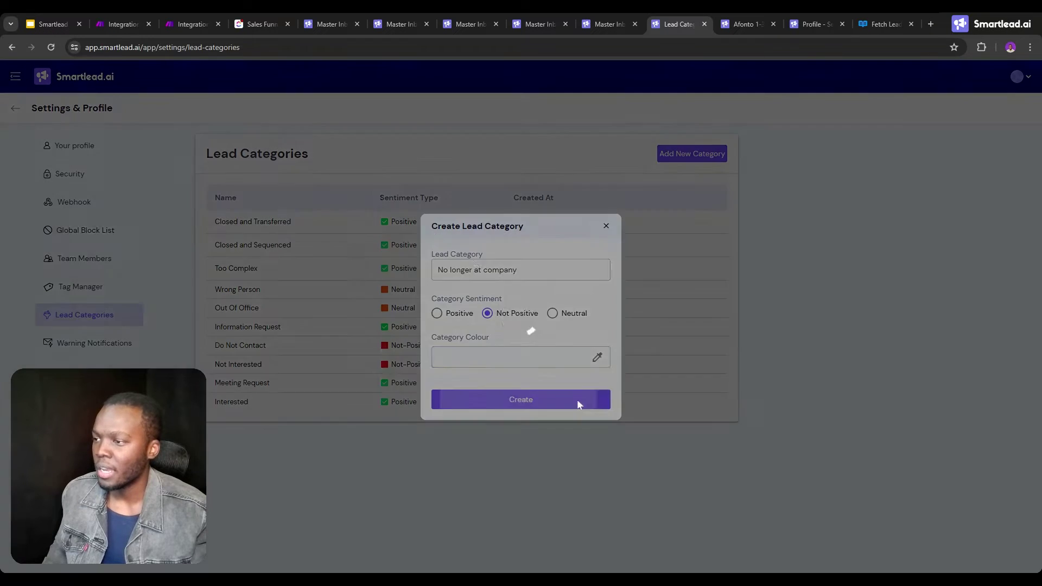
# Step: Run the Fetch Lead Categories module in Make again and open its output
pyautogui.click(199, 24)
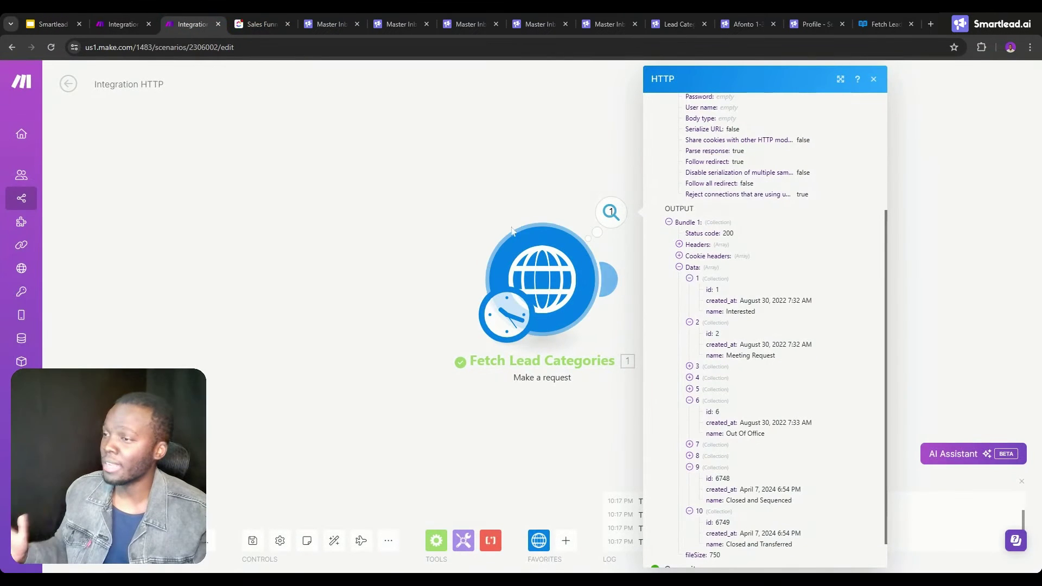
pyautogui.rightClick(543, 271)
pyautogui.click(587, 297)
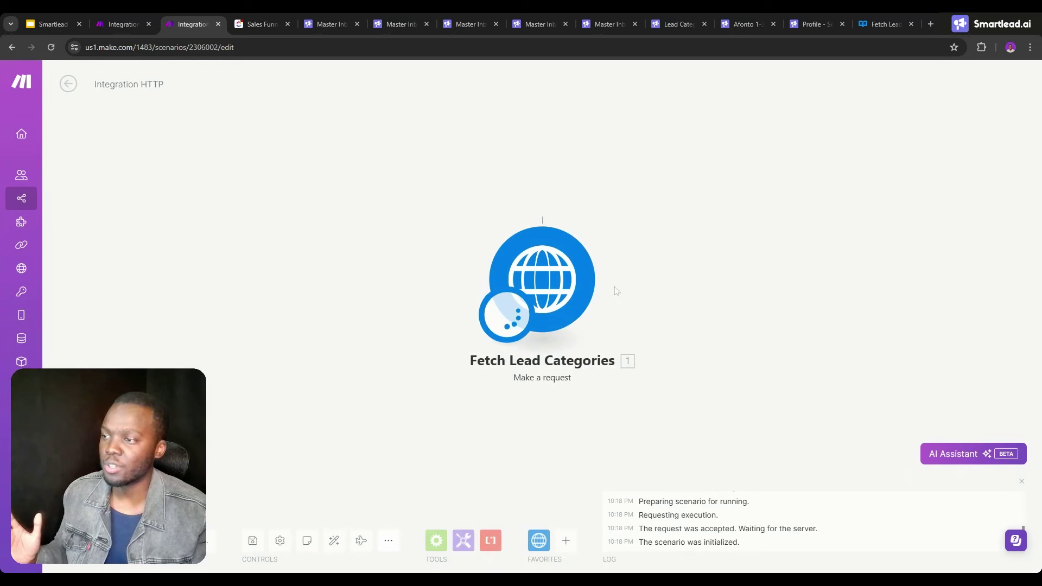
pyautogui.click(610, 218)
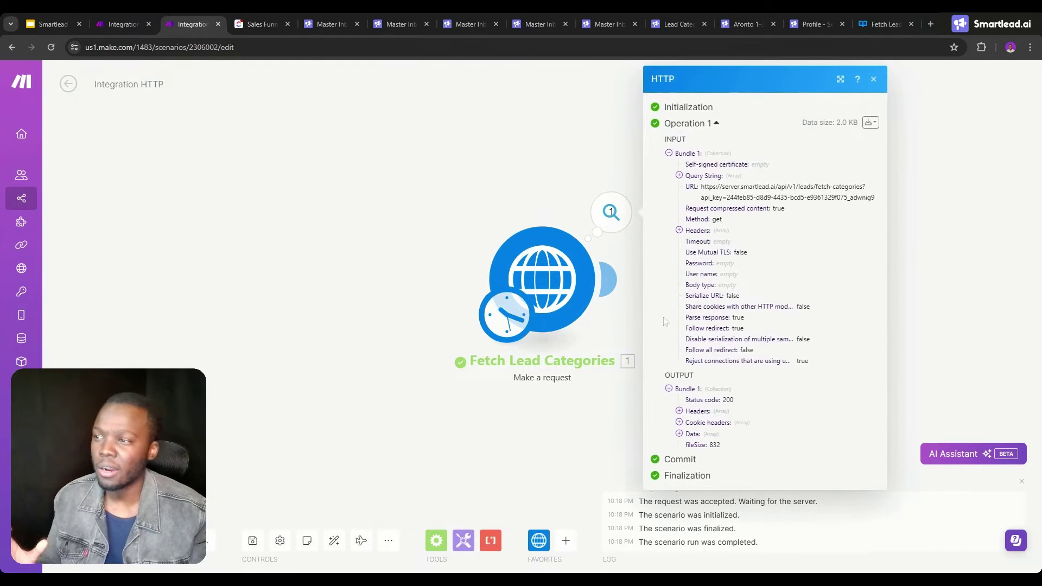
# Step: Expand the 11th category entry in the returned data and highlight its ID
pyautogui.click(679, 434)
pyautogui.scroll(-1, 694, 489)
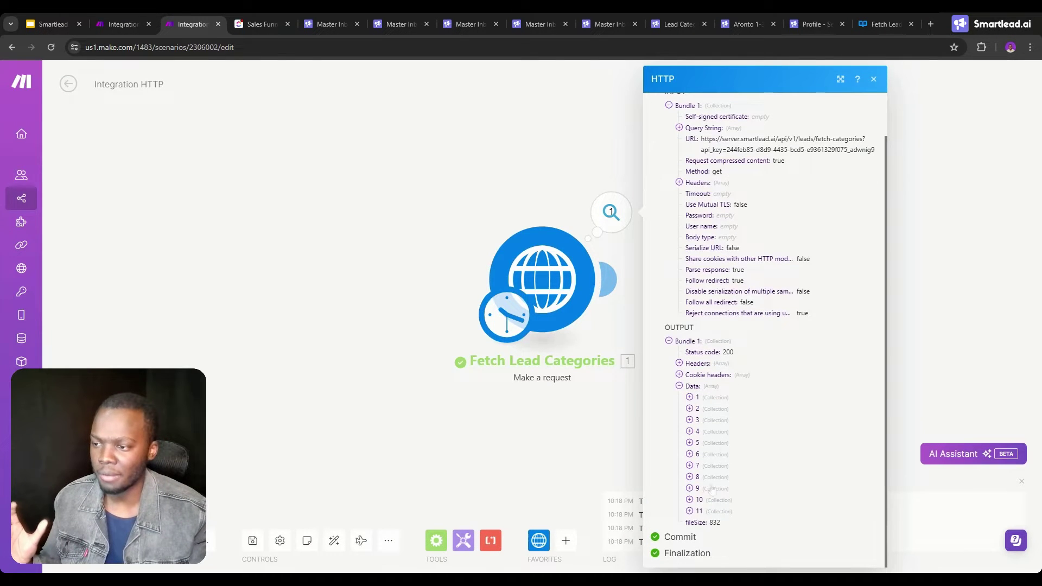
pyautogui.click(690, 511)
pyautogui.scroll(-1, 694, 513)
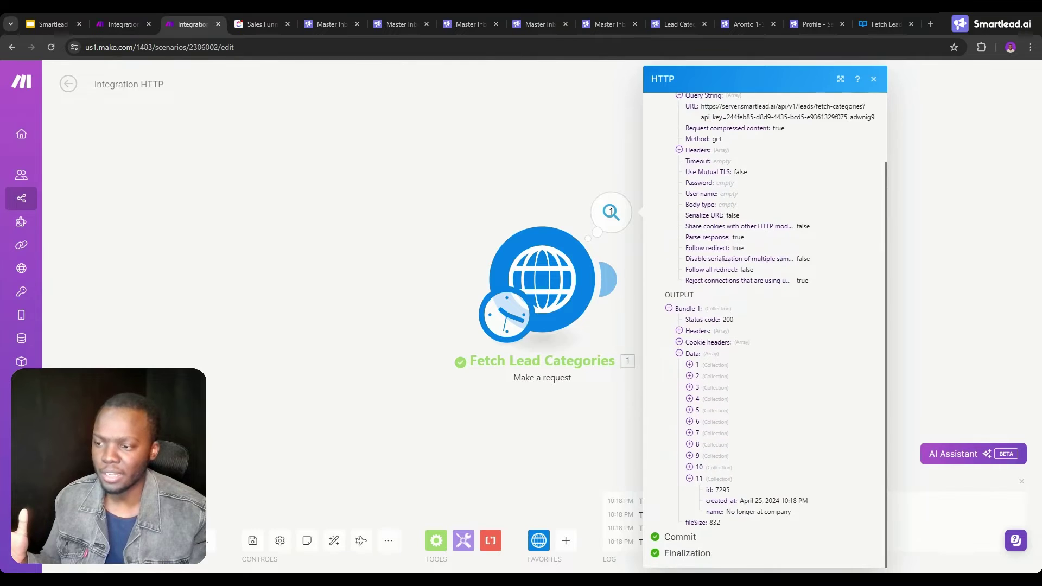
pyautogui.doubleClick(723, 489)
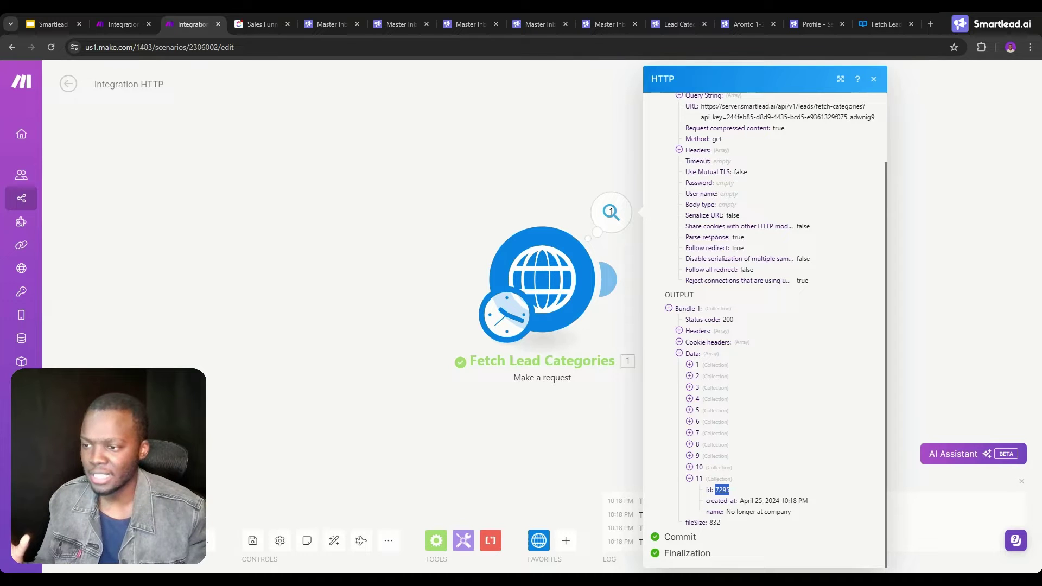
# Step: View the Update lead category module's HTTP settings and its empty request content in the lead categorization scenario
pyautogui.click(129, 17)
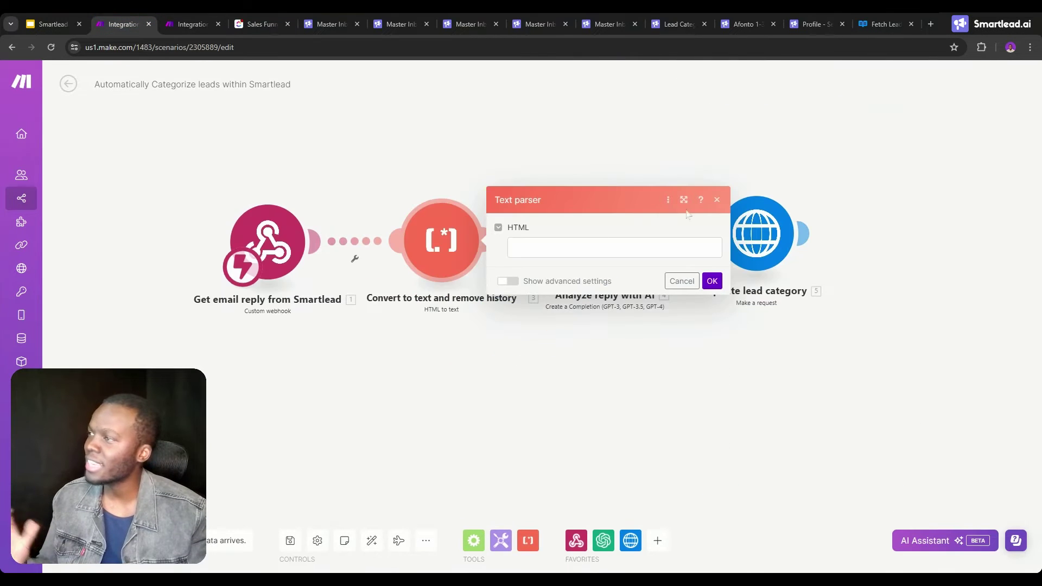
pyautogui.press('Escape')
pyautogui.click(751, 248)
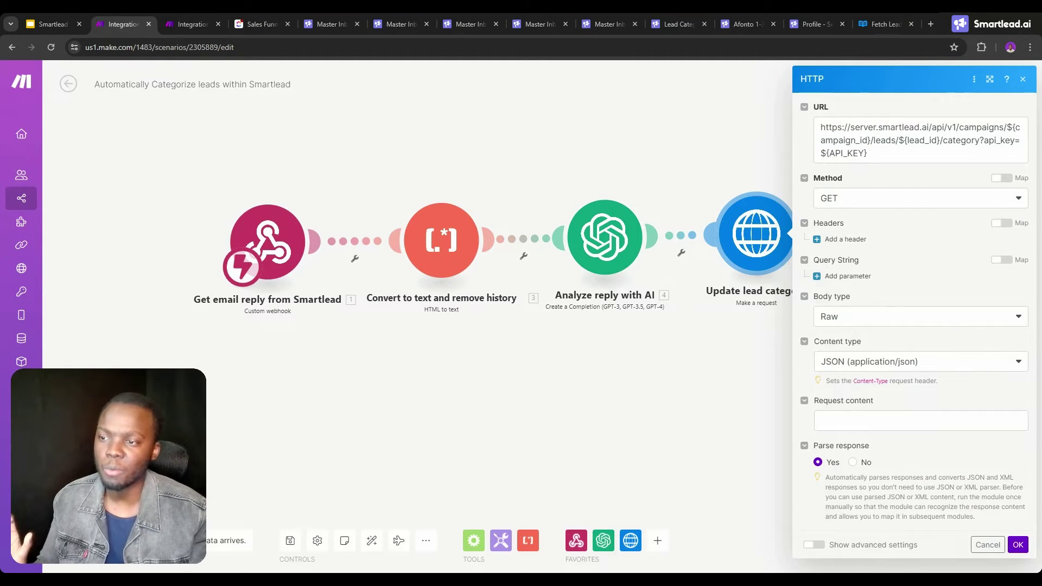
pyautogui.click(921, 421)
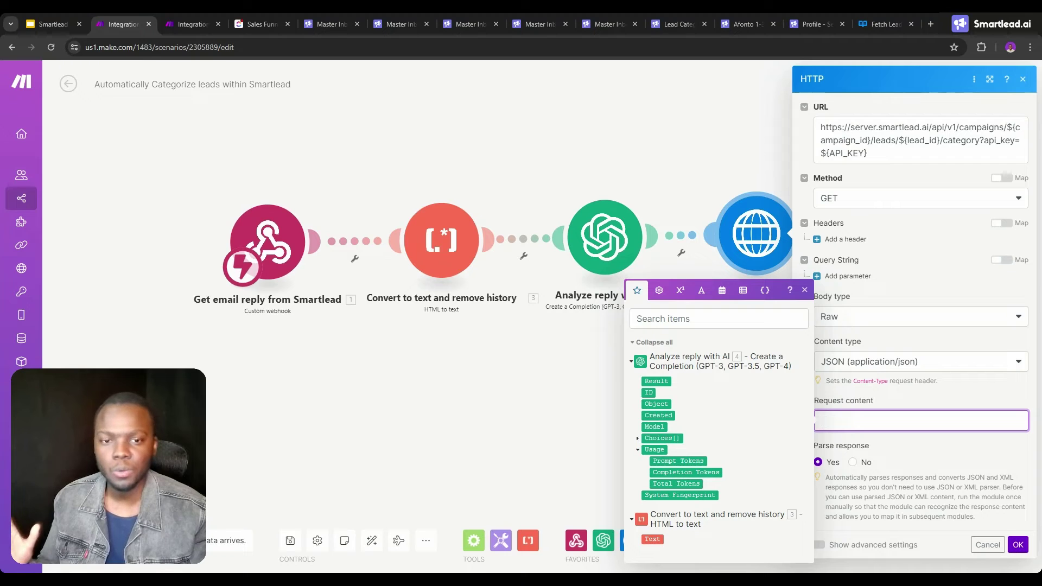
pyautogui.press('Escape')
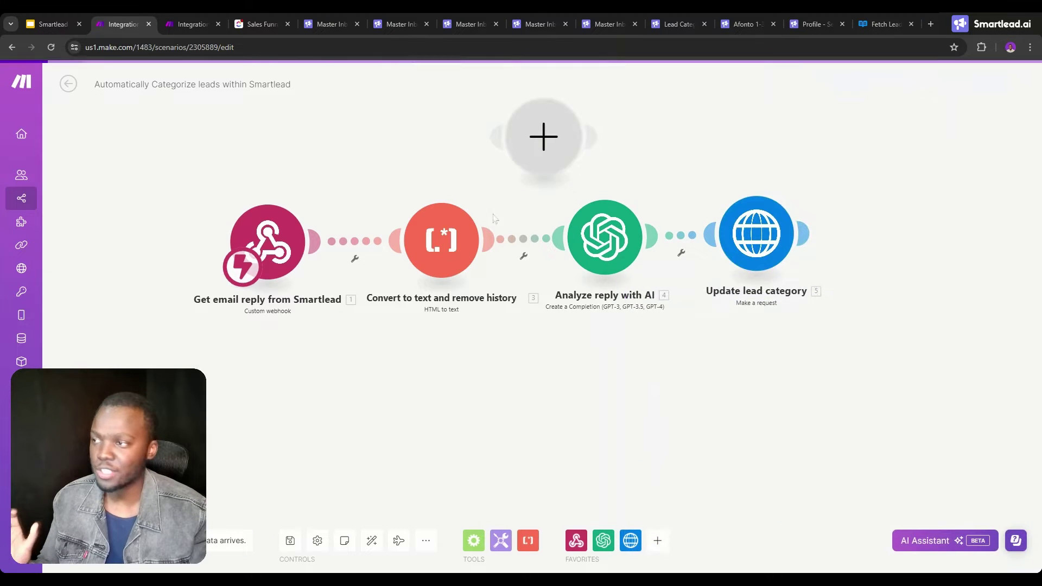
# Step: Delete the stray empty module above the lead categorization flow
pyautogui.click(402, 176)
pyautogui.rightClick(544, 143)
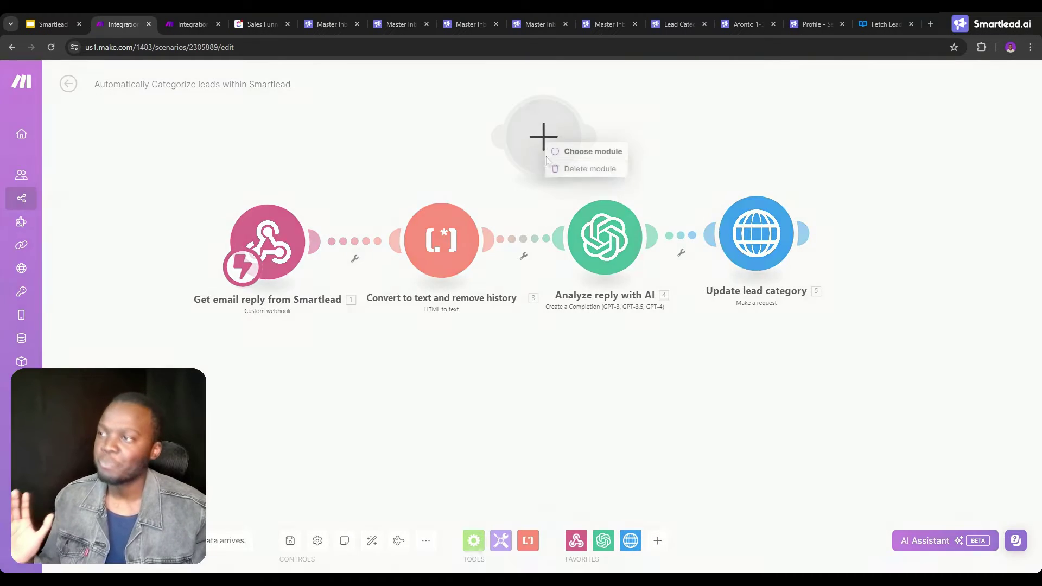
pyautogui.click(573, 169)
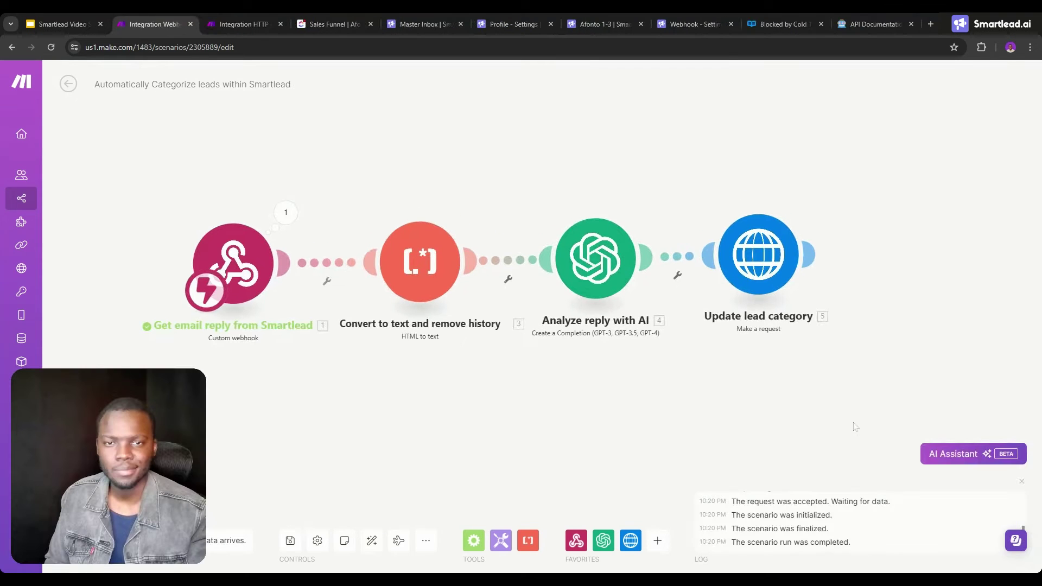
# Step: Open the Update lead category module's settings and check the sixth category entry in the Fetch Lead Categories output
pyautogui.click(751, 266)
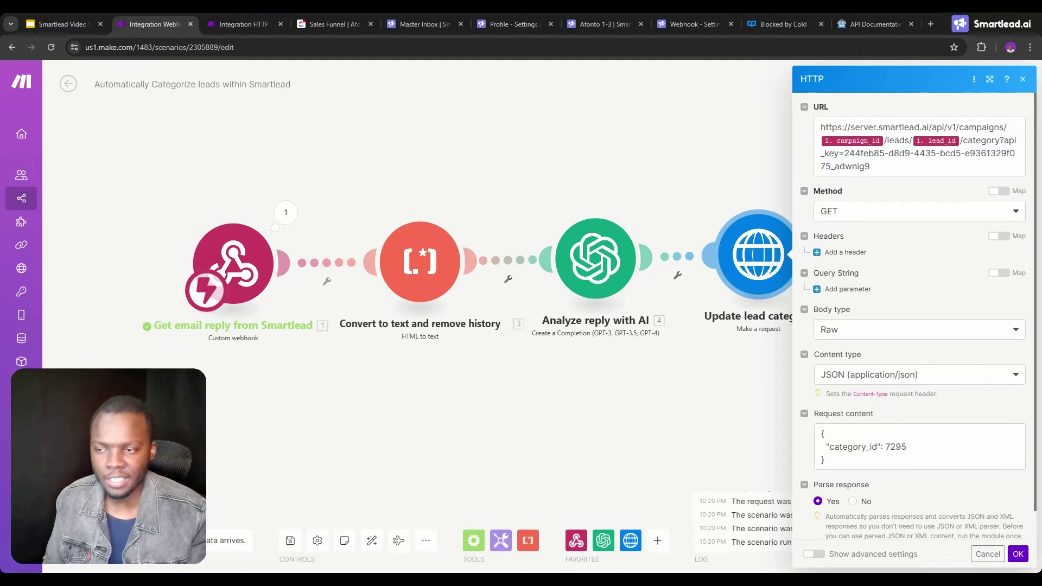
pyautogui.click(244, 24)
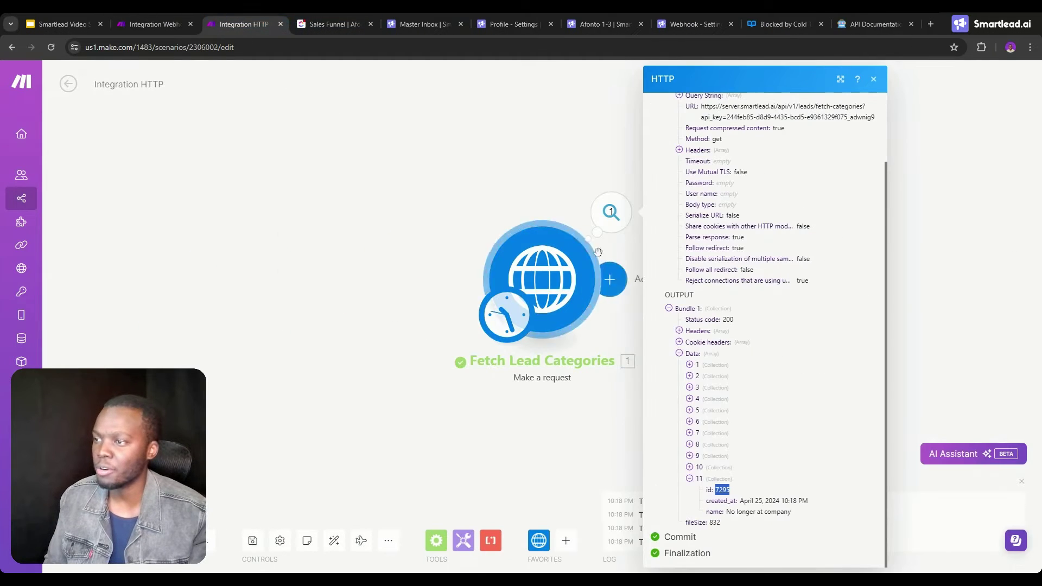
pyautogui.click(690, 422)
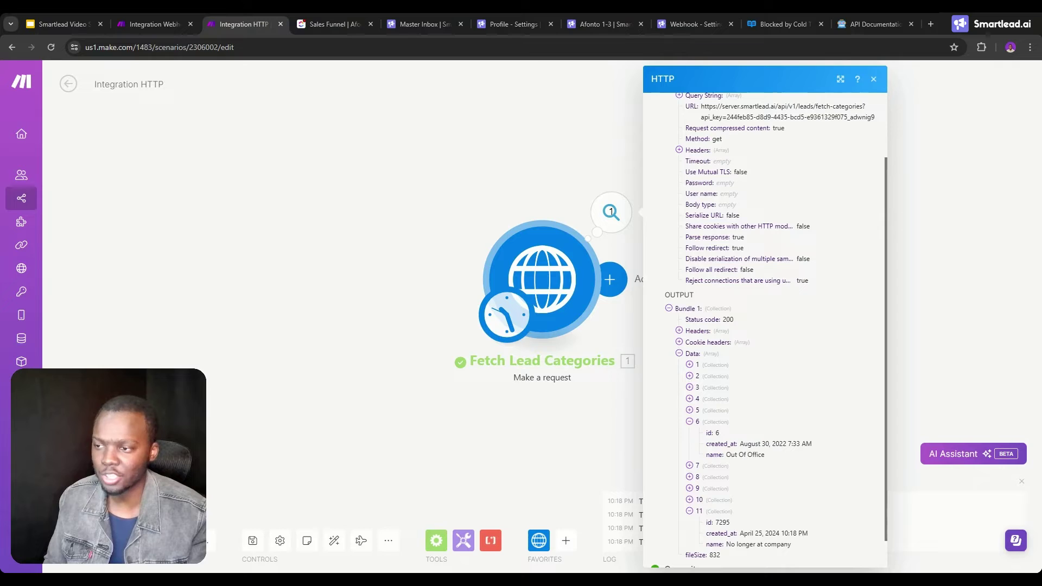
pyautogui.hotkey('ctrl', 'shift', 'Tab')
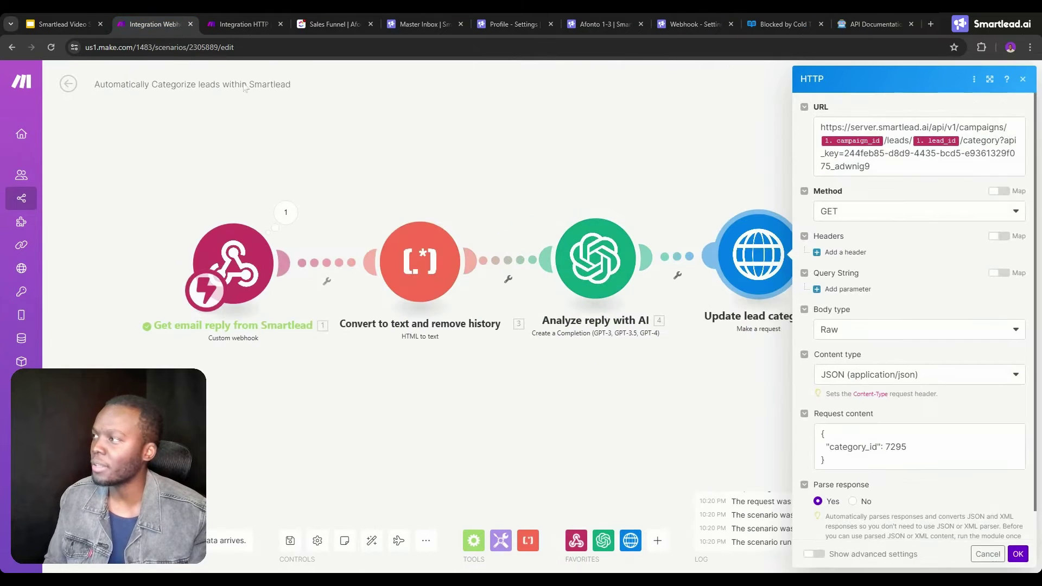
# Step: Replace the category_id value in the request content with the AI module's Choices[]: Message.Content and save the module
pyautogui.doubleClick(895, 446)
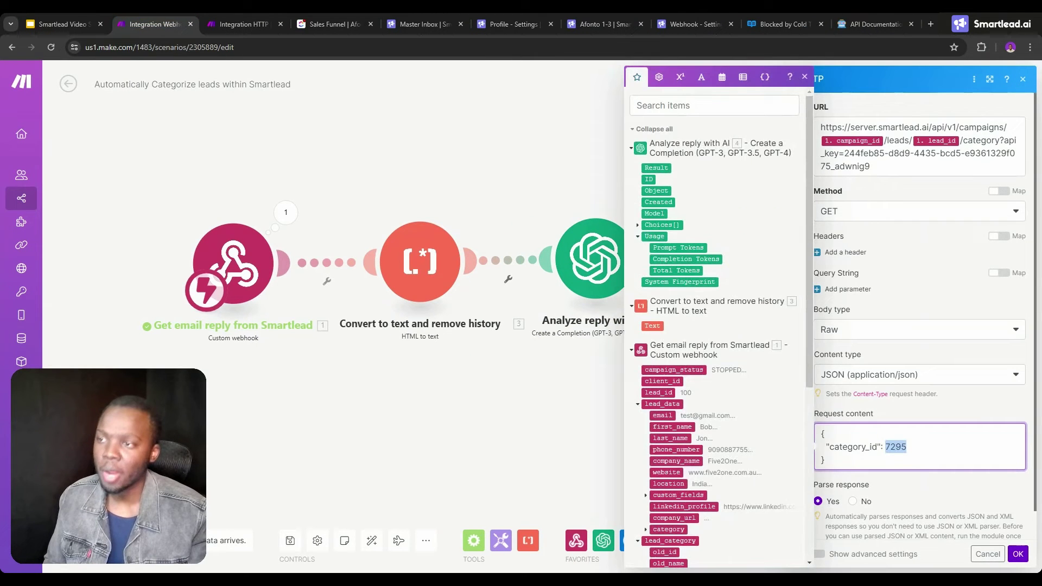
pyautogui.click(638, 225)
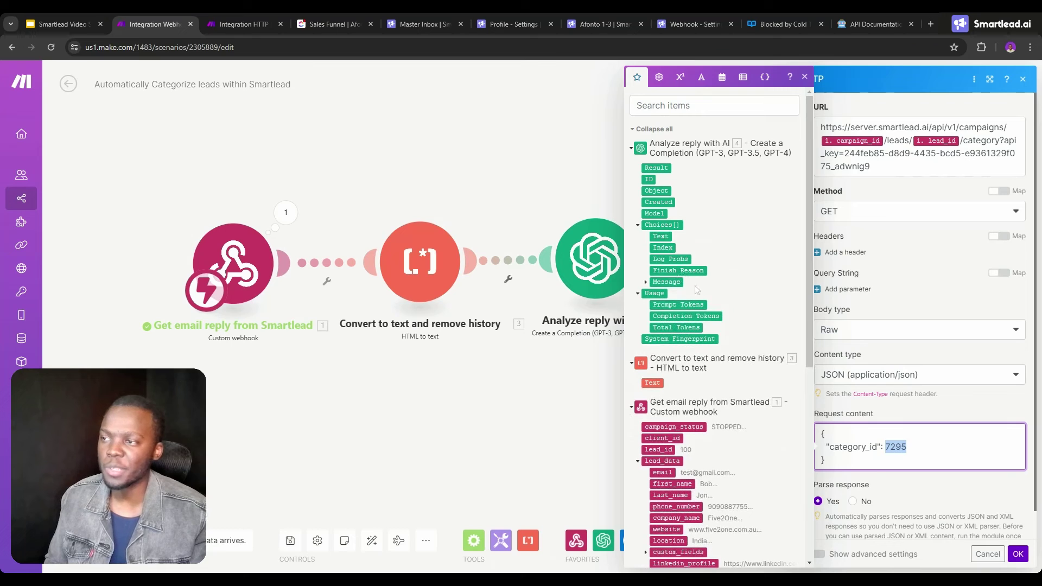
pyautogui.click(658, 281)
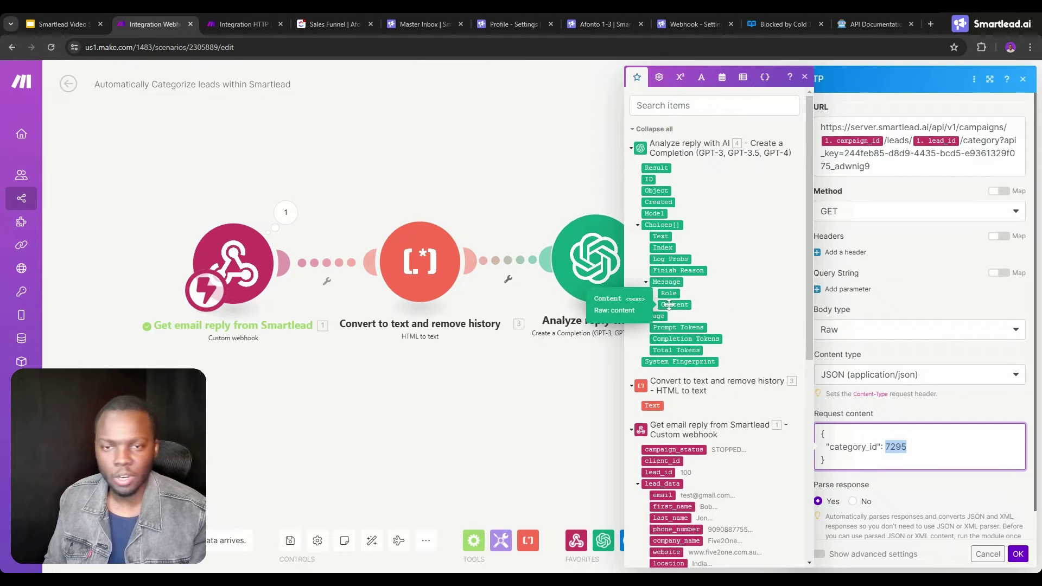
pyautogui.click(669, 305)
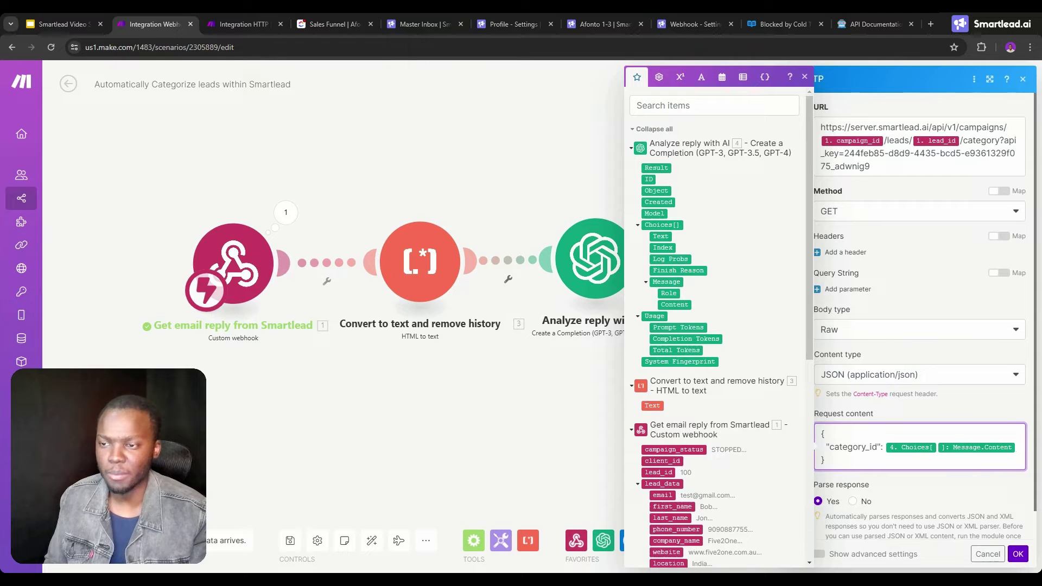
pyautogui.click(1017, 554)
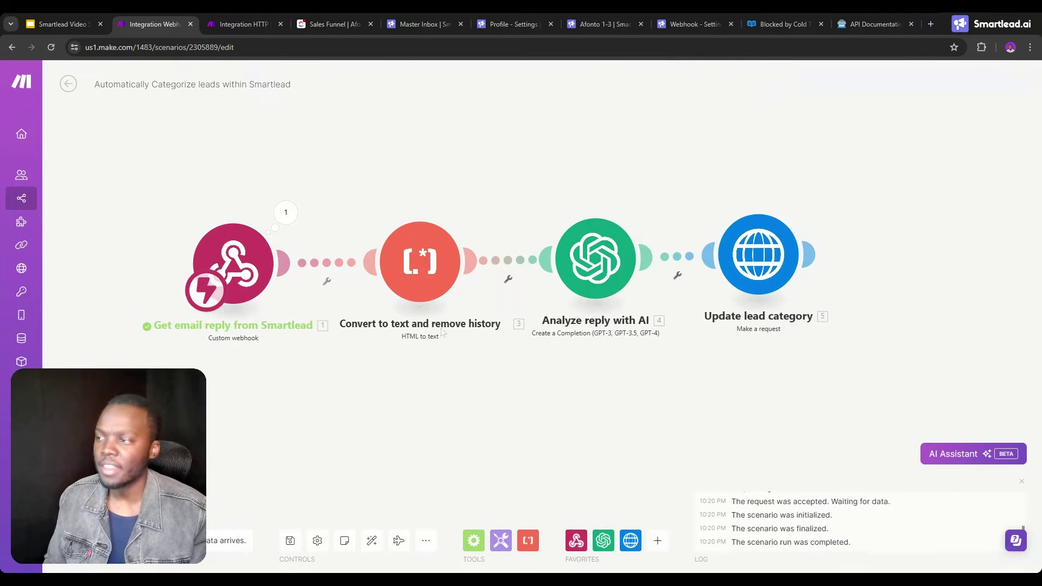
# Step: Review the event types available in Smartlead's Add Webhook form and return to the Make scenario
pyautogui.moveTo(442, 334); pyautogui.dragTo(599, 349)
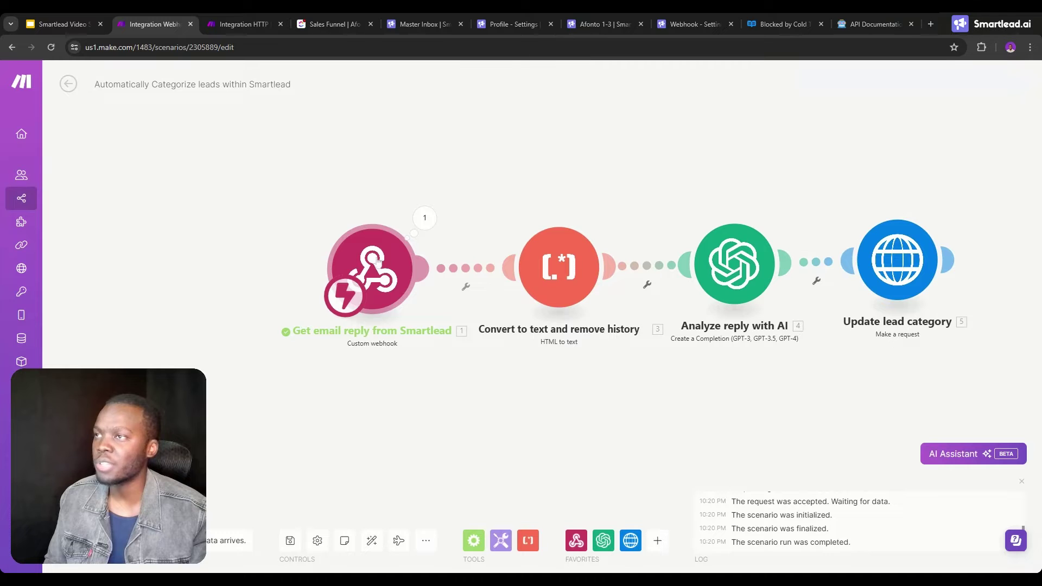
pyautogui.click(695, 20)
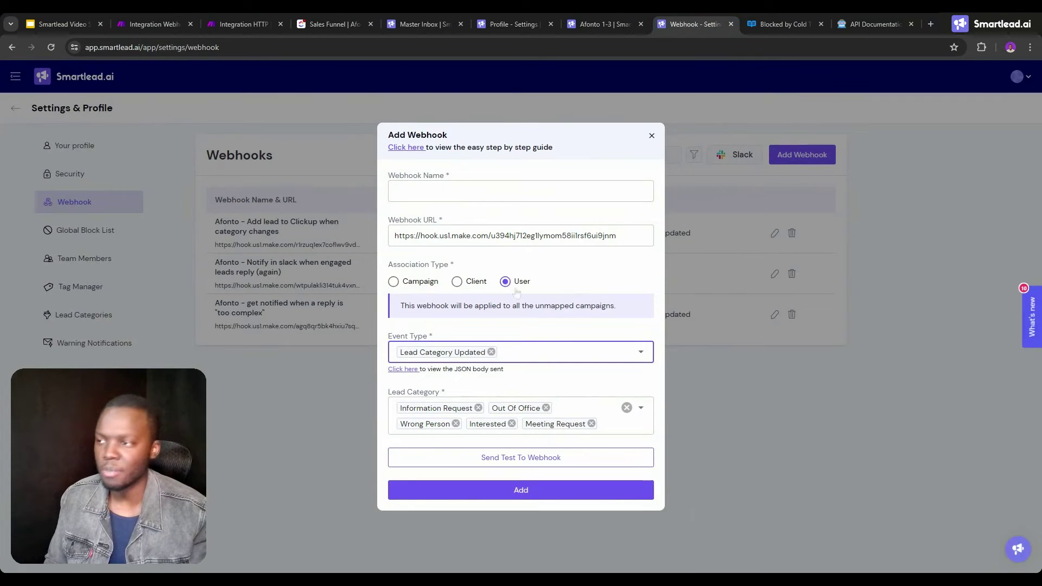
pyautogui.click(535, 354)
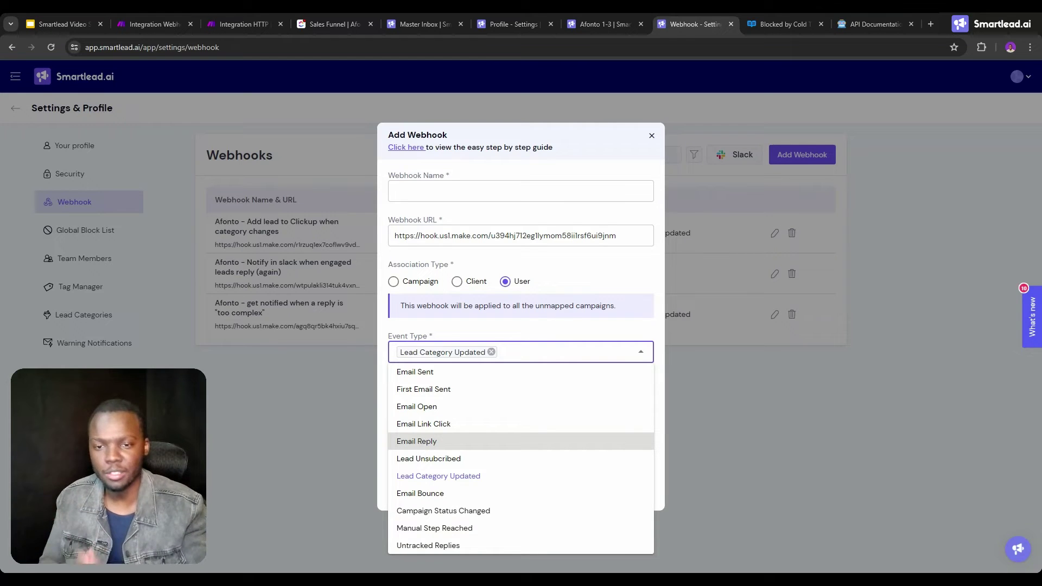
pyautogui.click(136, 22)
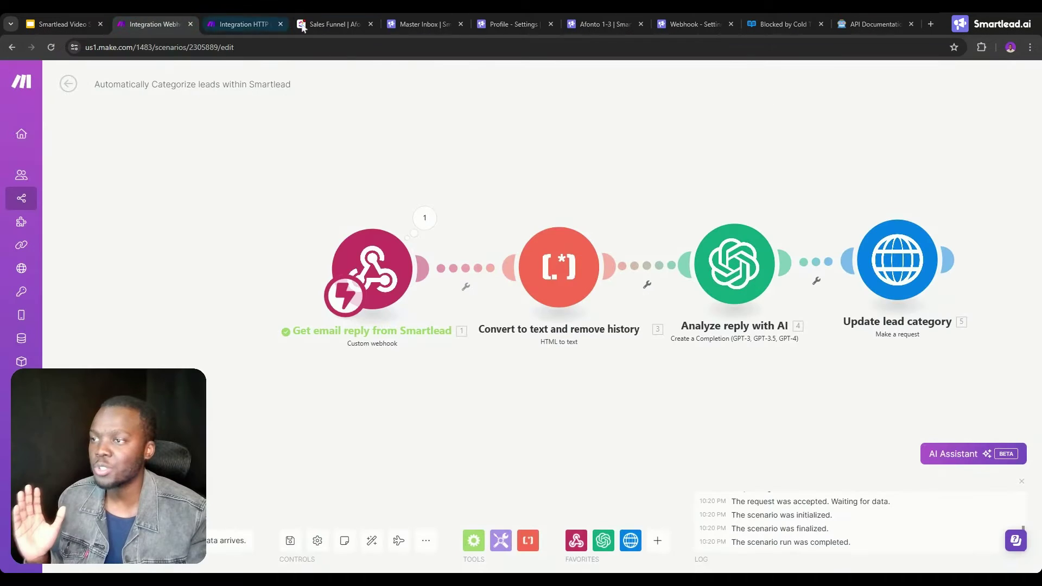
# Step: Examine the categories selected for Intelligent AI Lead Categorisation in the Afonto 1-3 campaign settings in Smartlead
pyautogui.click(548, 14)
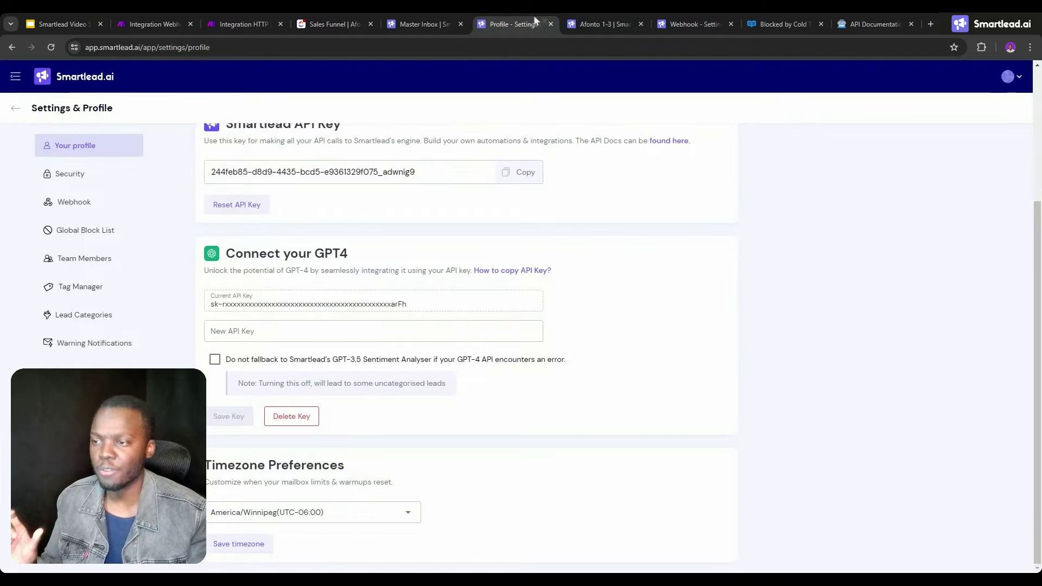
pyautogui.click(575, 12)
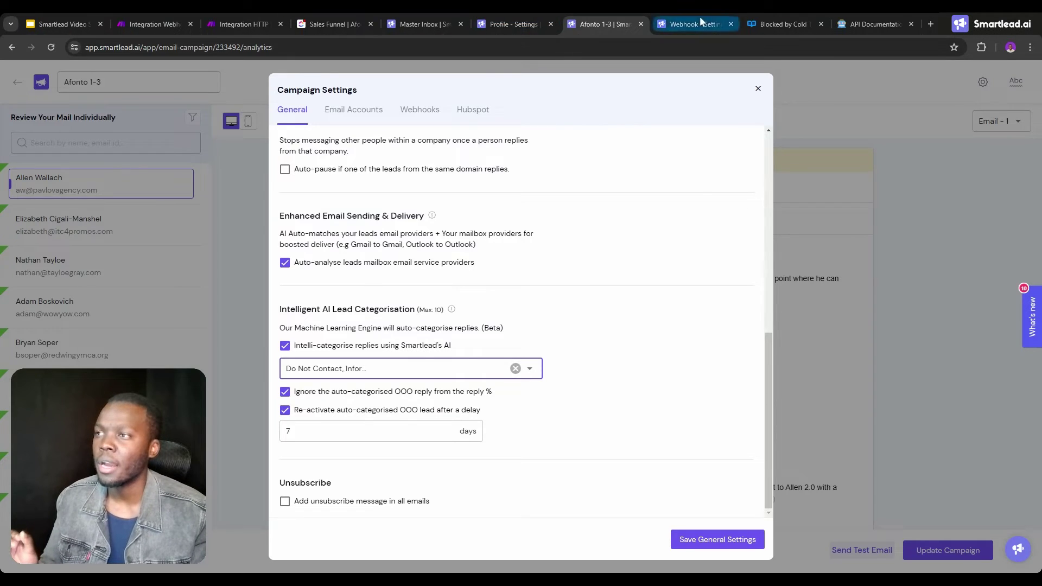
pyautogui.click(699, 24)
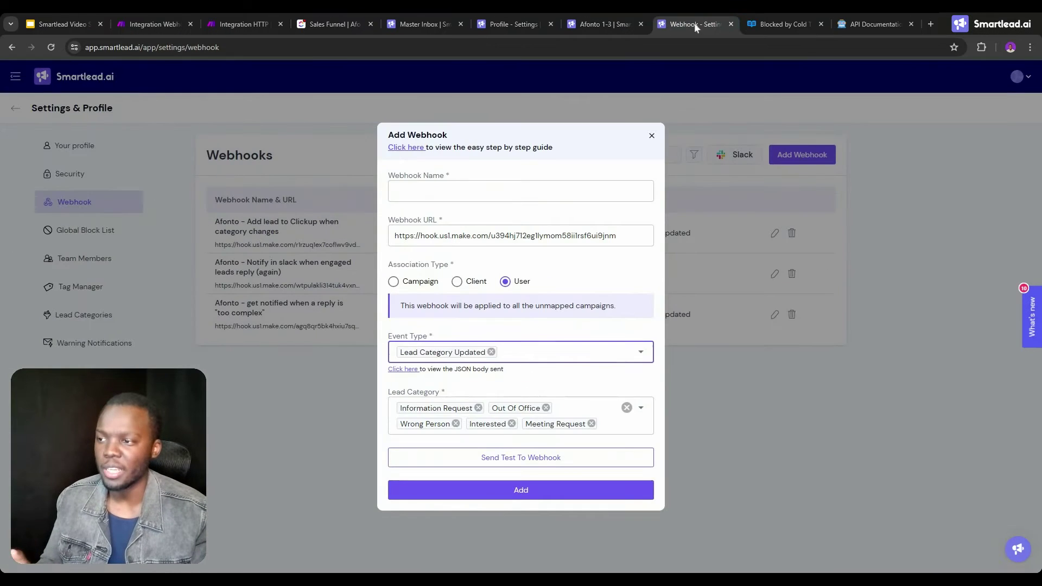
pyautogui.click(524, 352)
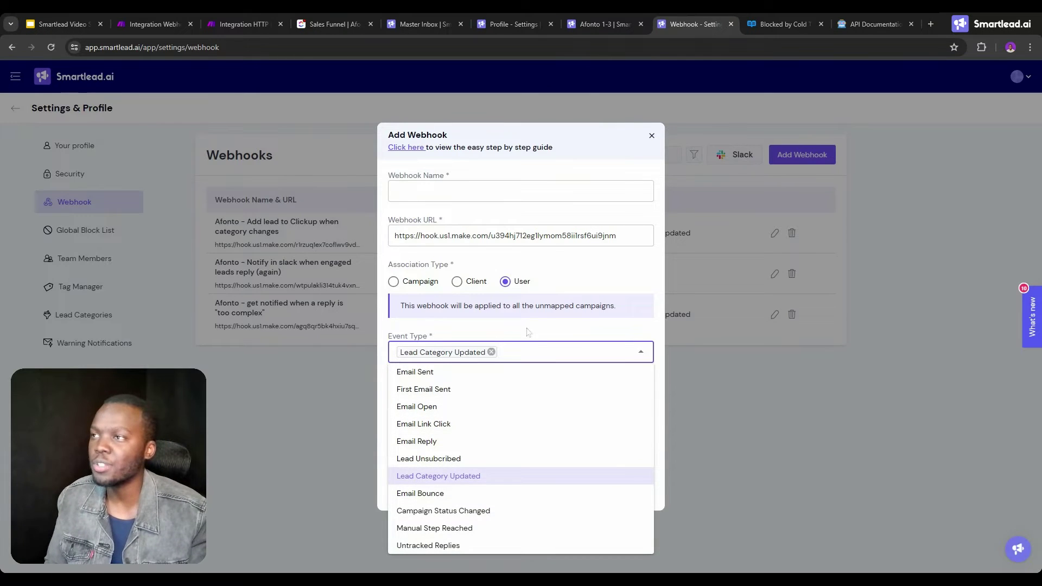
pyautogui.click(600, 16)
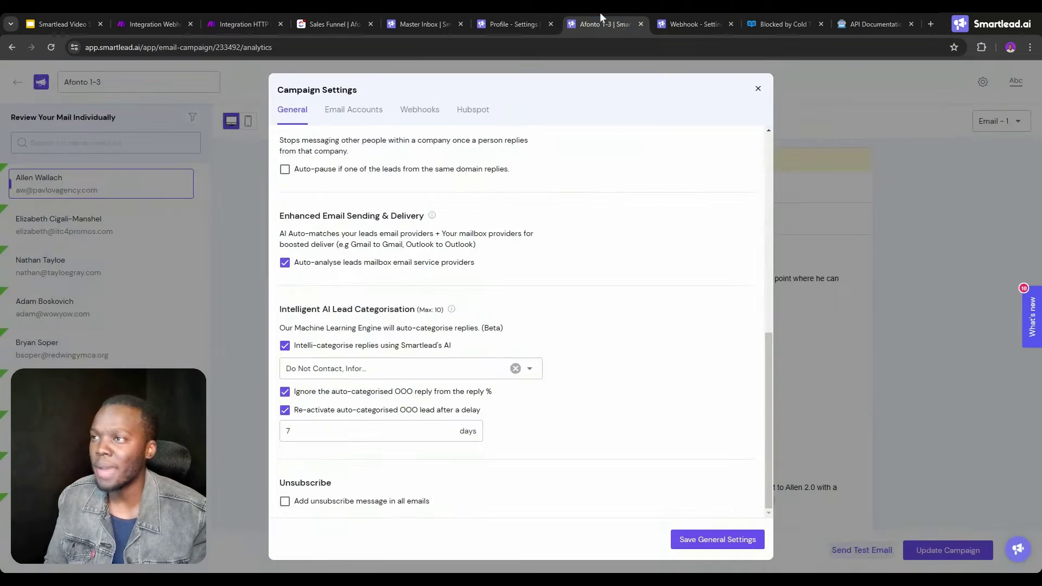
pyautogui.click(442, 369)
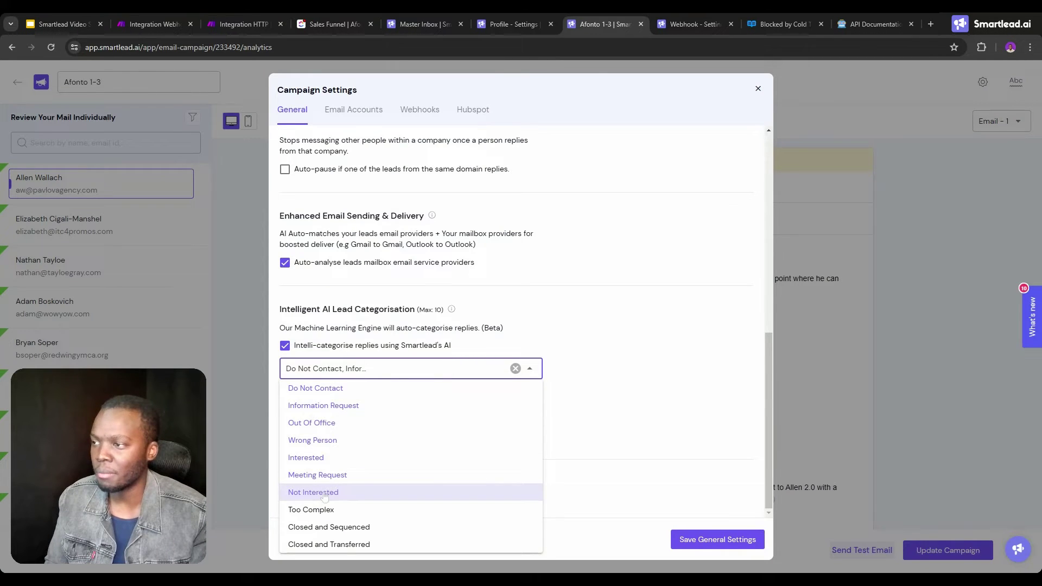
# Step: Recheck the webhook's event types and view the Analyze reply with AI module's settings in Make
pyautogui.click(671, 22)
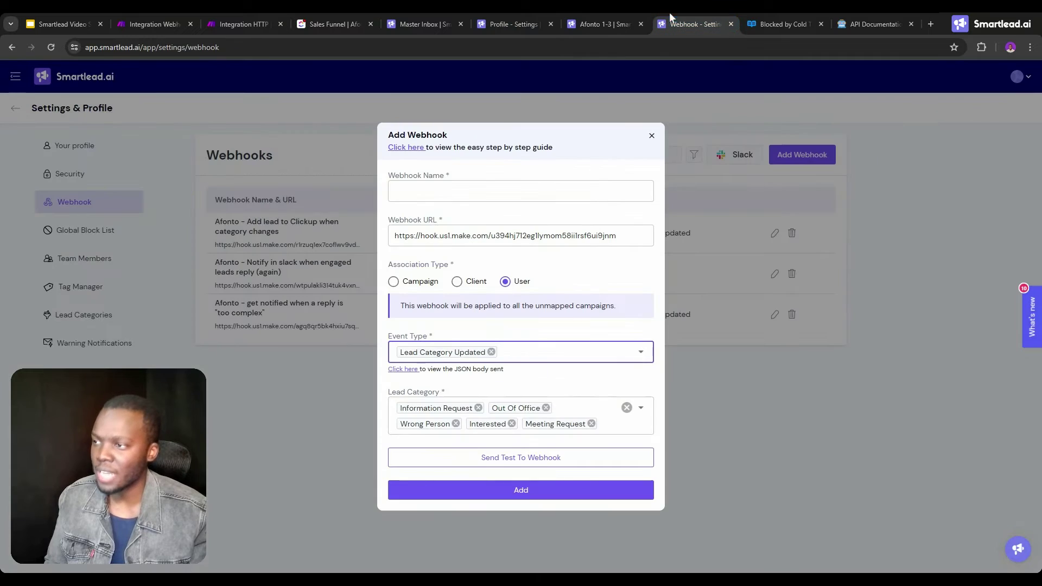
pyautogui.click(531, 358)
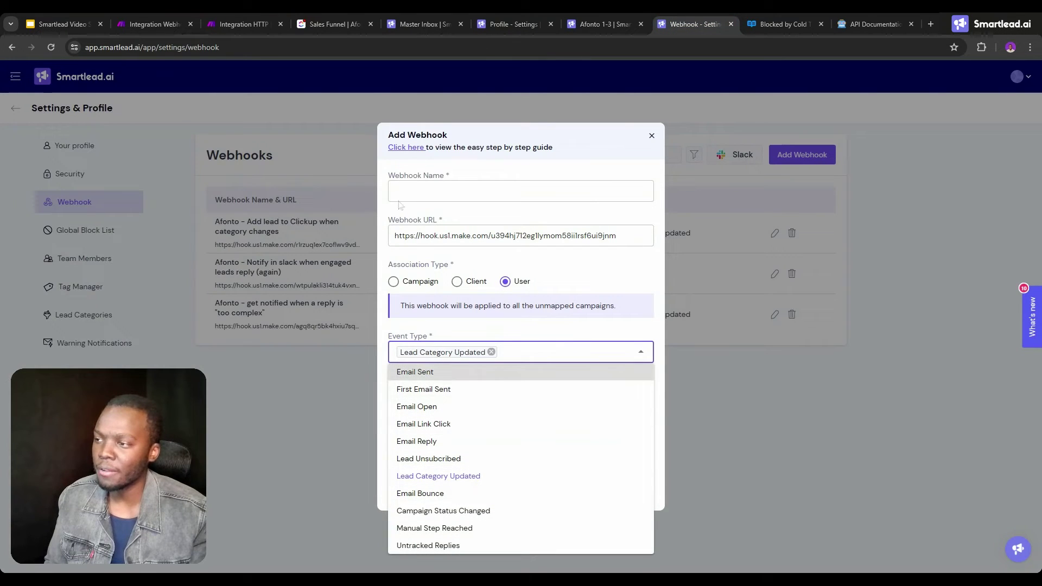
pyautogui.click(164, 12)
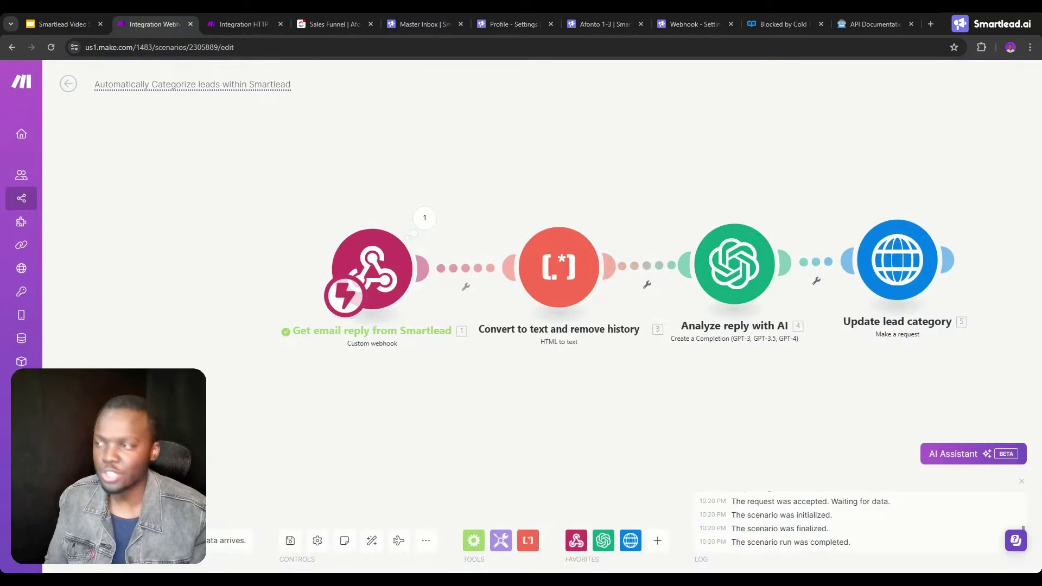
pyautogui.click(734, 265)
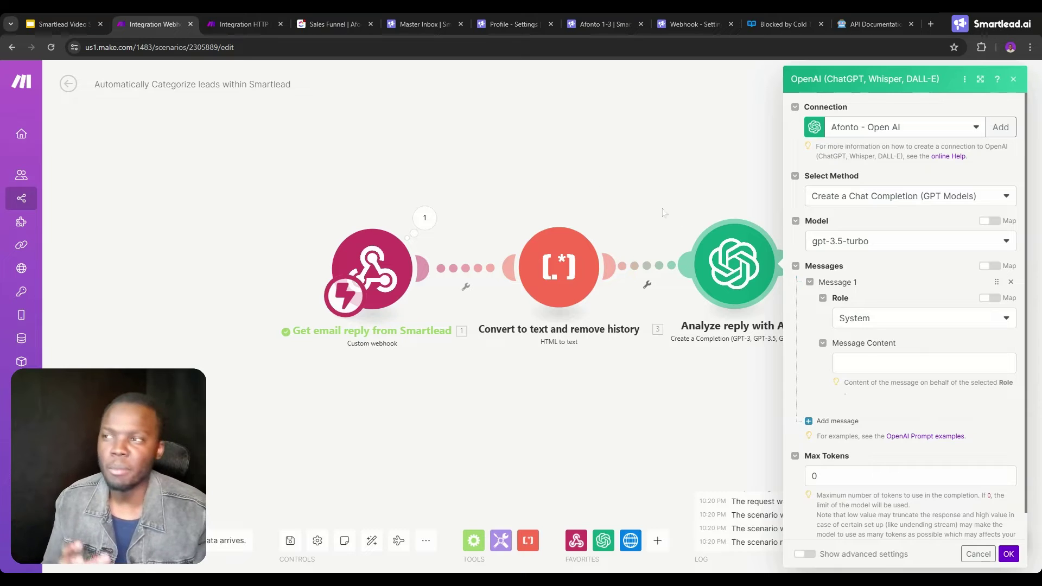
# Step: View the Lead Category Ideas slide in Google Slides and the event type list in Smartlead's Add Webhook form
pyautogui.click(55, 22)
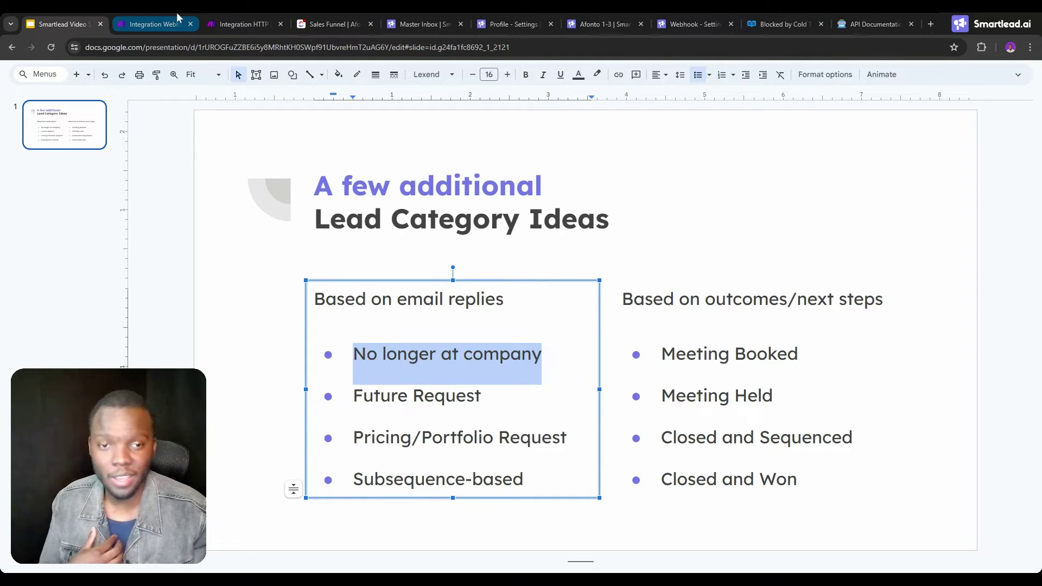
pyautogui.click(594, 13)
pyautogui.click(694, 20)
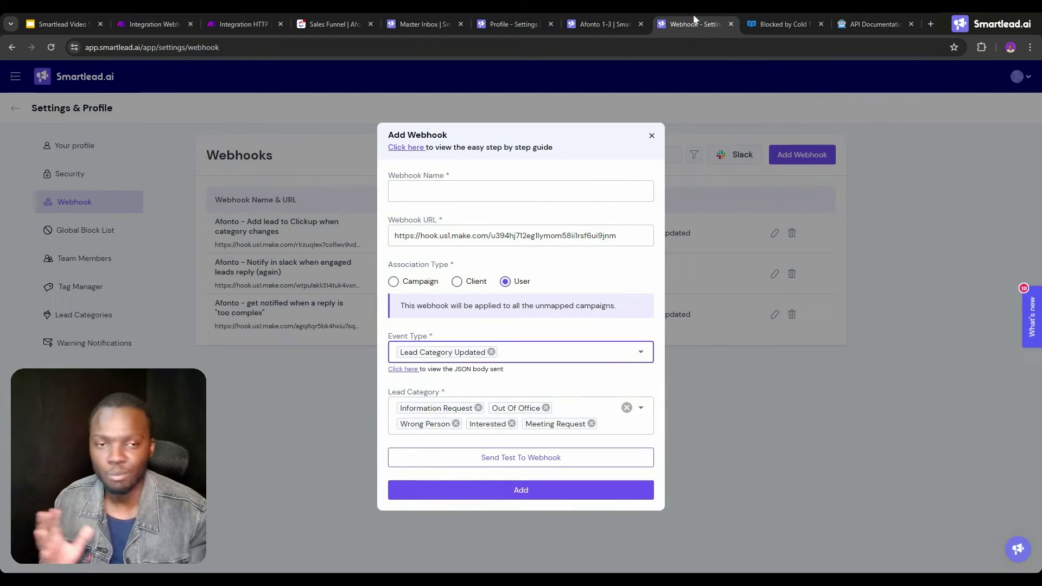
pyautogui.click(547, 354)
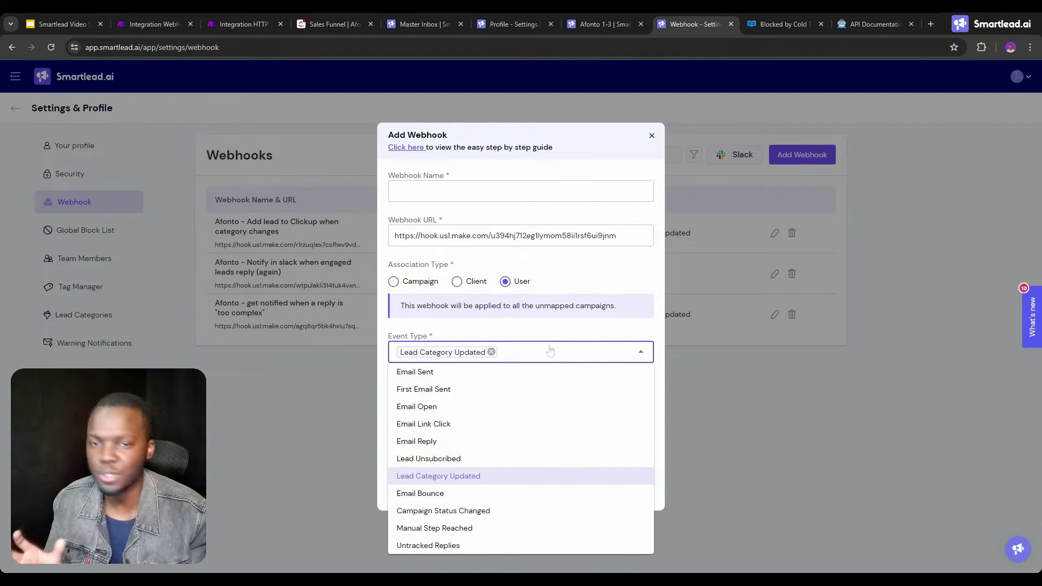
pyautogui.click(534, 332)
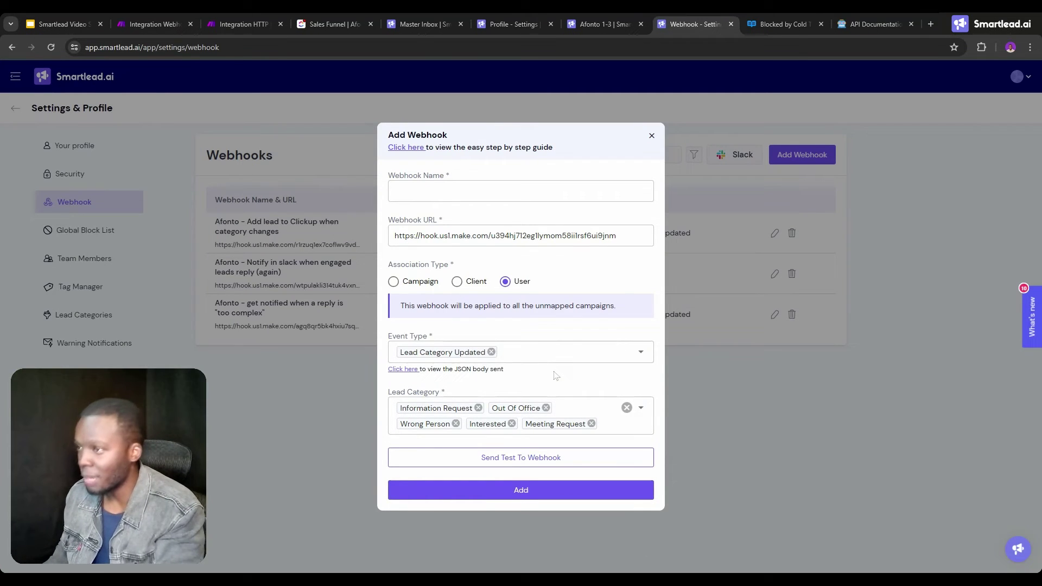
# Step: Name the Lead Category Updated webhook "done" and add it to the account
pyautogui.click(521, 191)
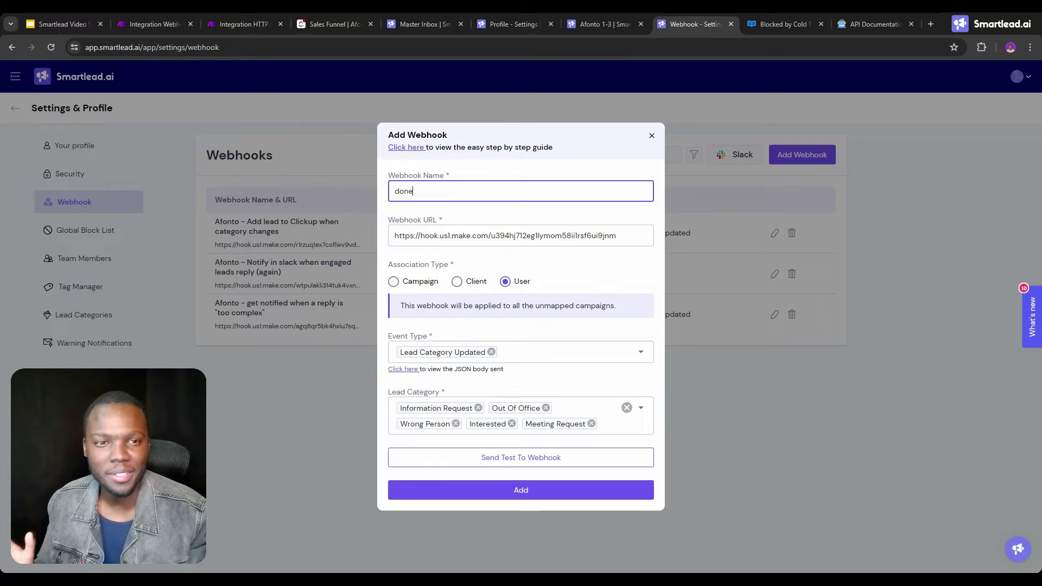
pyautogui.click(549, 472)
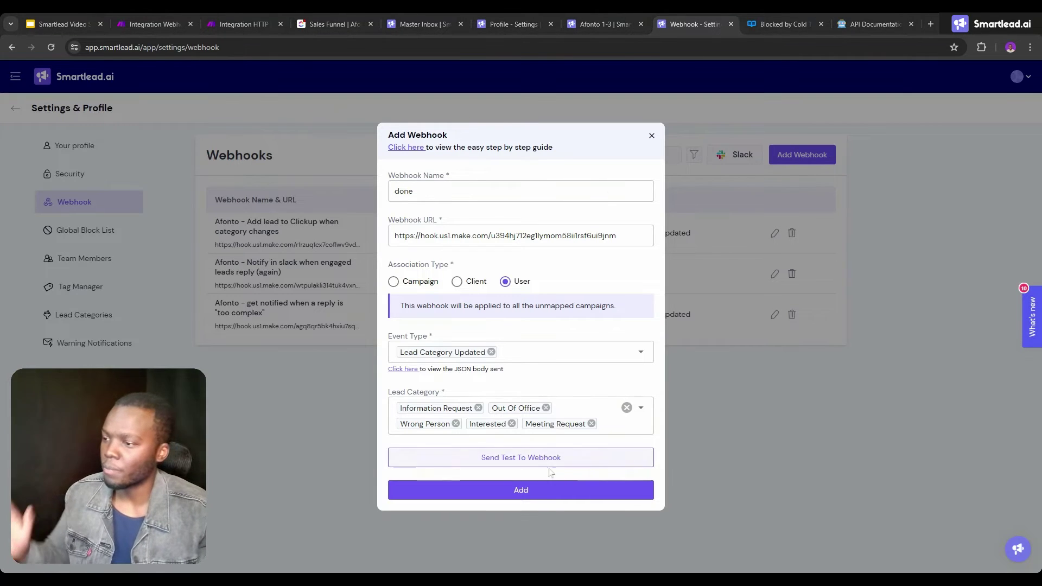
pyautogui.click(521, 492)
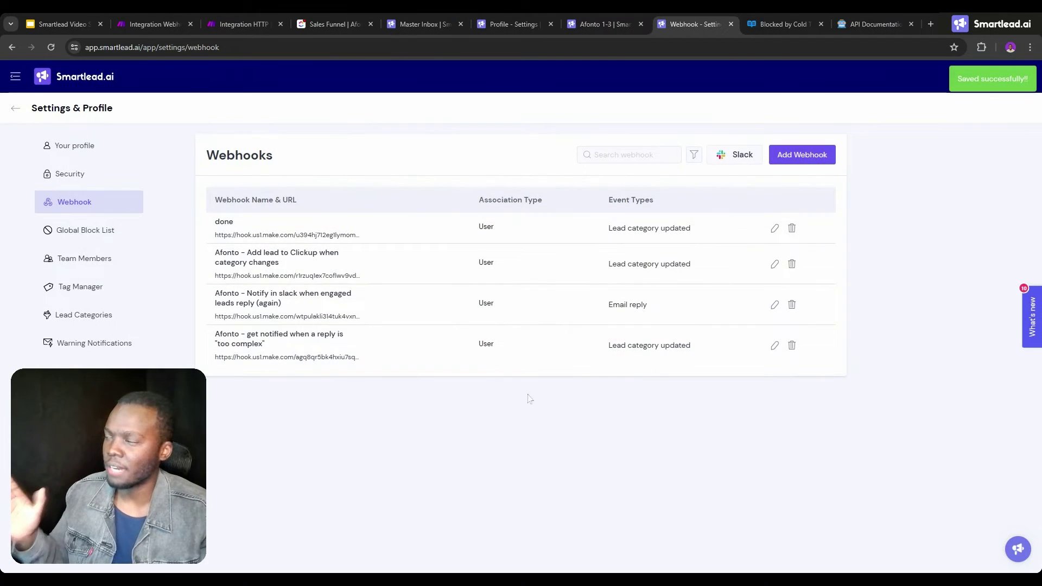
# Step: Look through the Not Interested lead's reply, signature and quoted history in the master inbox
pyautogui.click(419, 24)
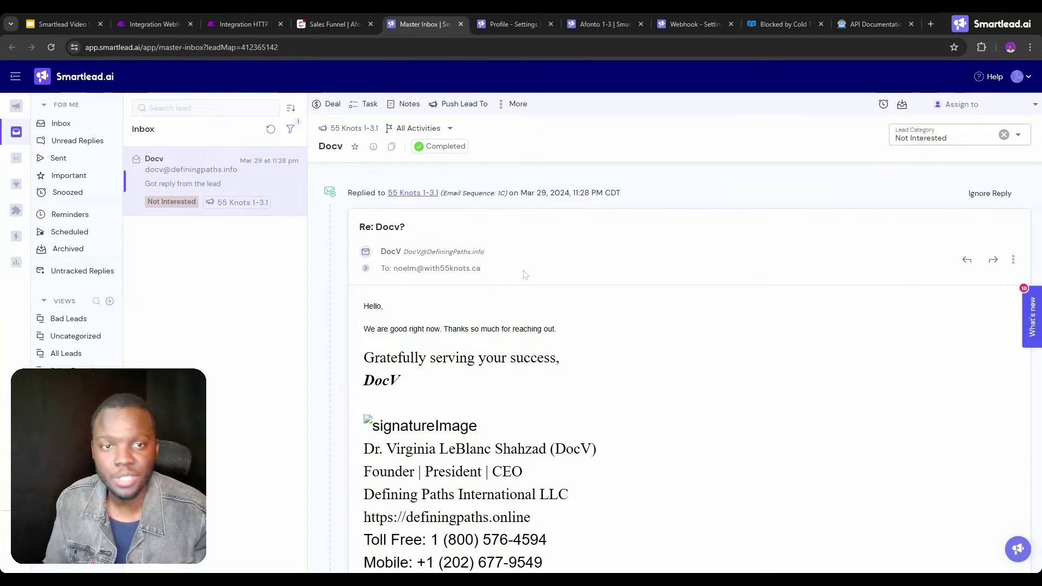
pyautogui.moveTo(416, 570); pyautogui.dragTo(705, 571)
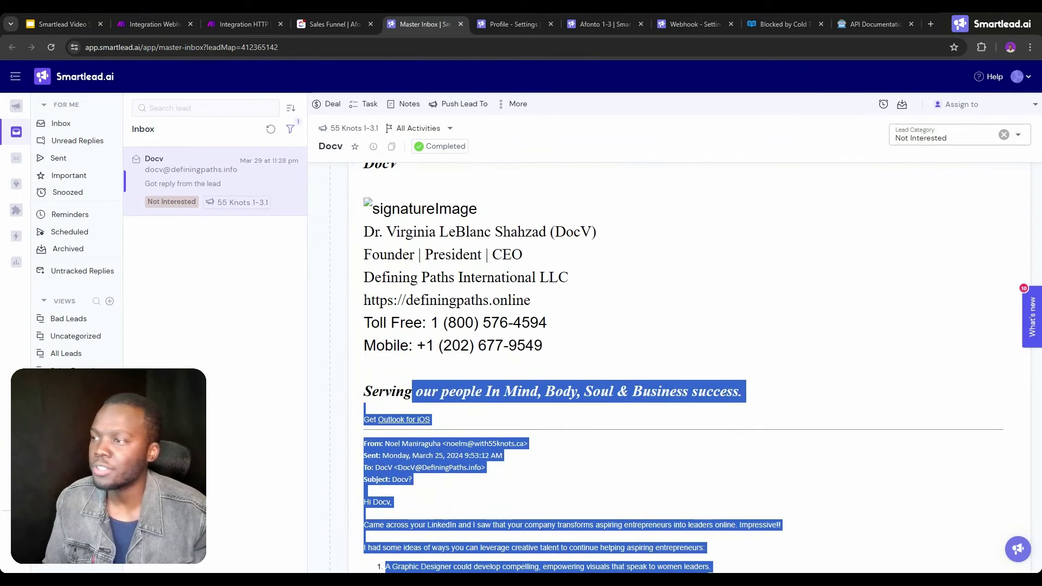
# Step: Add "No longer at company" to the "done" webhook's lead categories and update the webhook
pyautogui.click(689, 22)
pyautogui.click(775, 228)
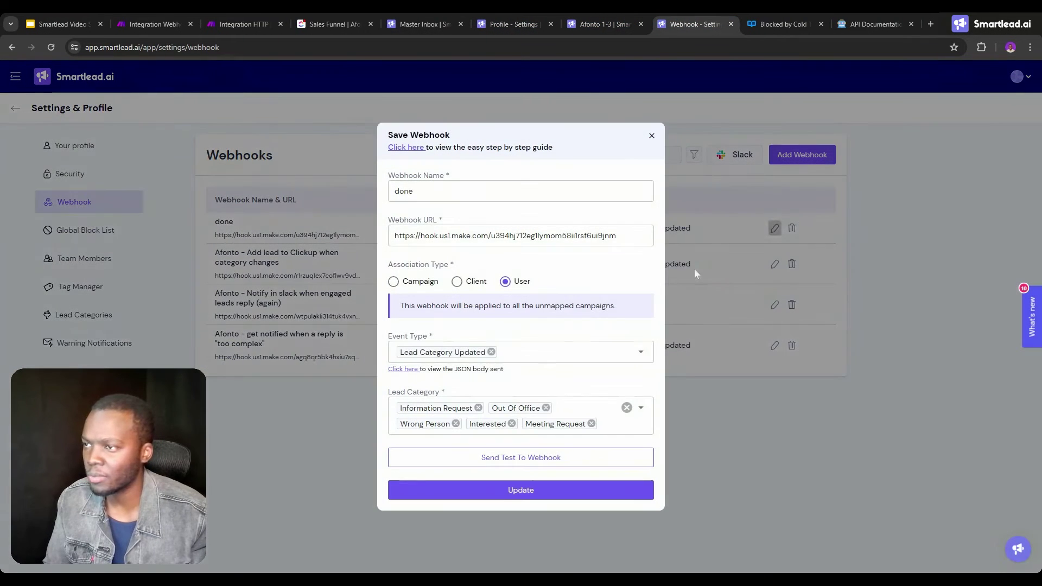
pyautogui.click(577, 408)
pyautogui.click(435, 388)
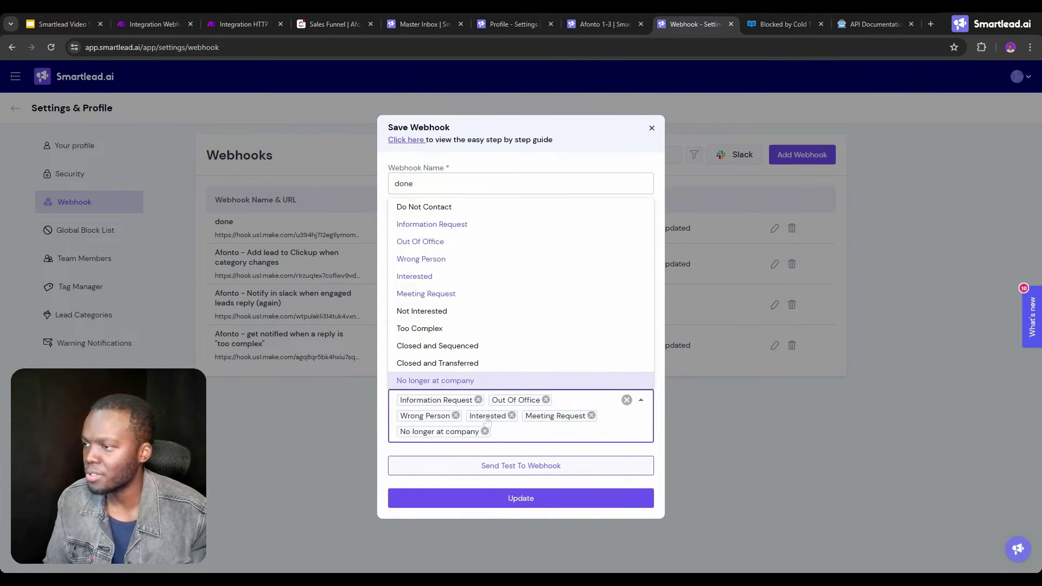
pyautogui.click(519, 498)
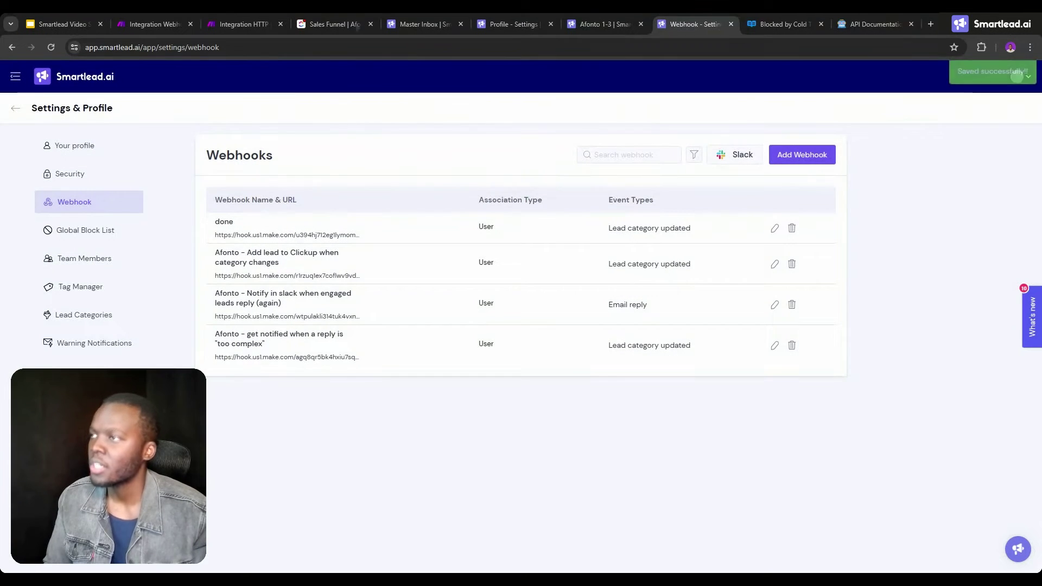
# Step: Set the open lead's category to "No longer at company" in the Smartlead master inbox
pyautogui.click(324, 21)
pyautogui.click(415, 12)
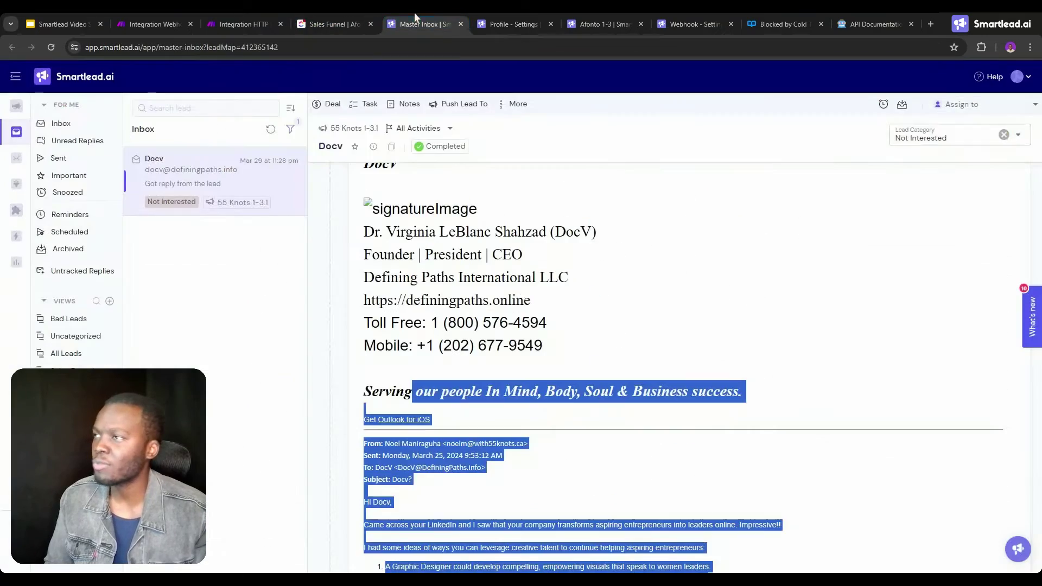
pyautogui.click(945, 136)
pyautogui.click(923, 326)
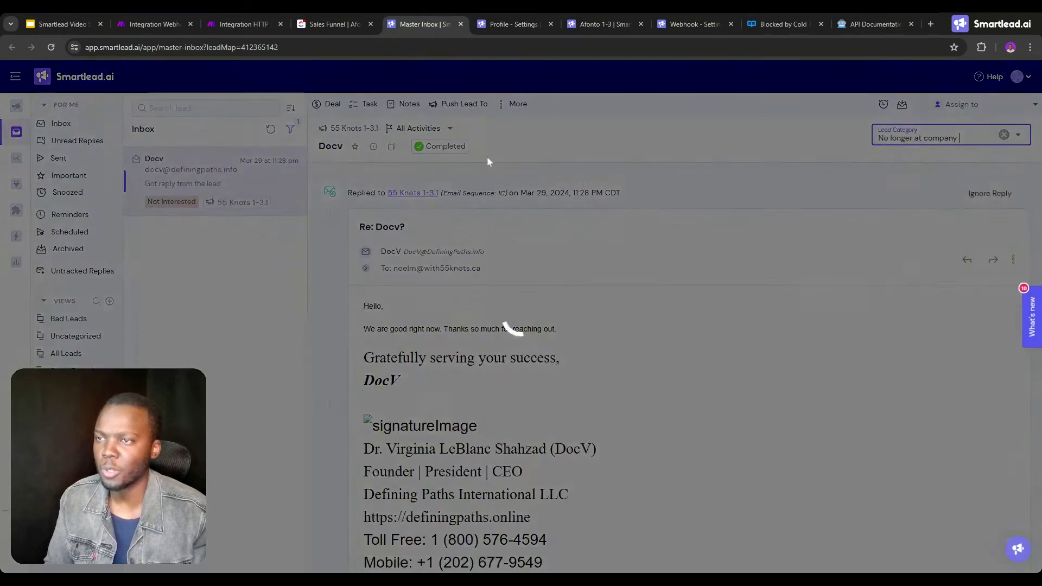
# Step: Switch to the Make scenario and run only the "Get email reply from Smartlead" webhook module with the existing queued data
pyautogui.click(187, 16)
pyautogui.click(337, 223)
pyautogui.rightClick(365, 271)
pyautogui.click(416, 296)
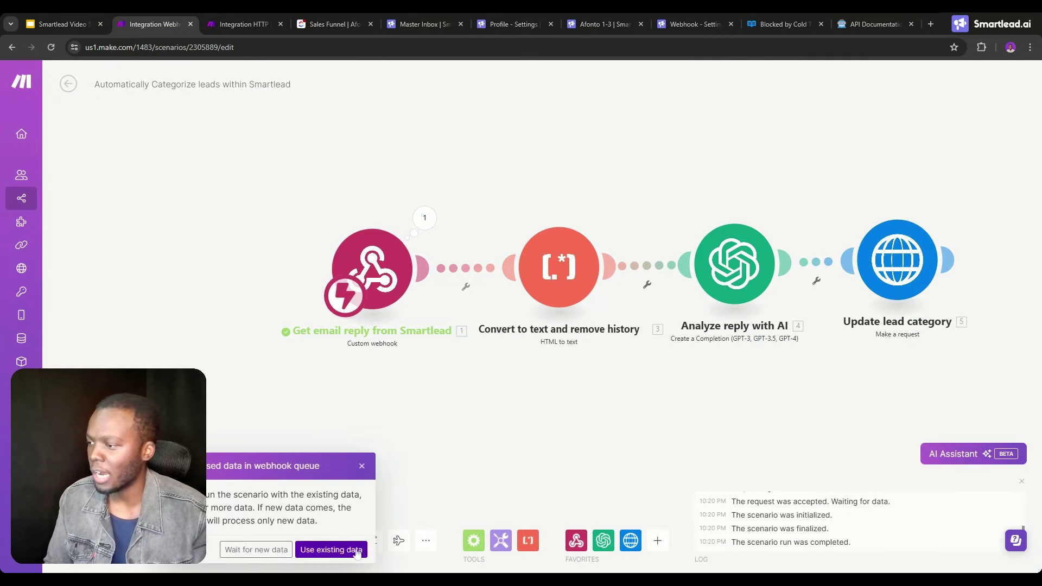
pyautogui.click(331, 549)
# Step: Examine the webhook run's output bundle, reading the full HTML email_body inside last_reply
pyautogui.scroll(3, 825, 241)
pyautogui.click(230, 205)
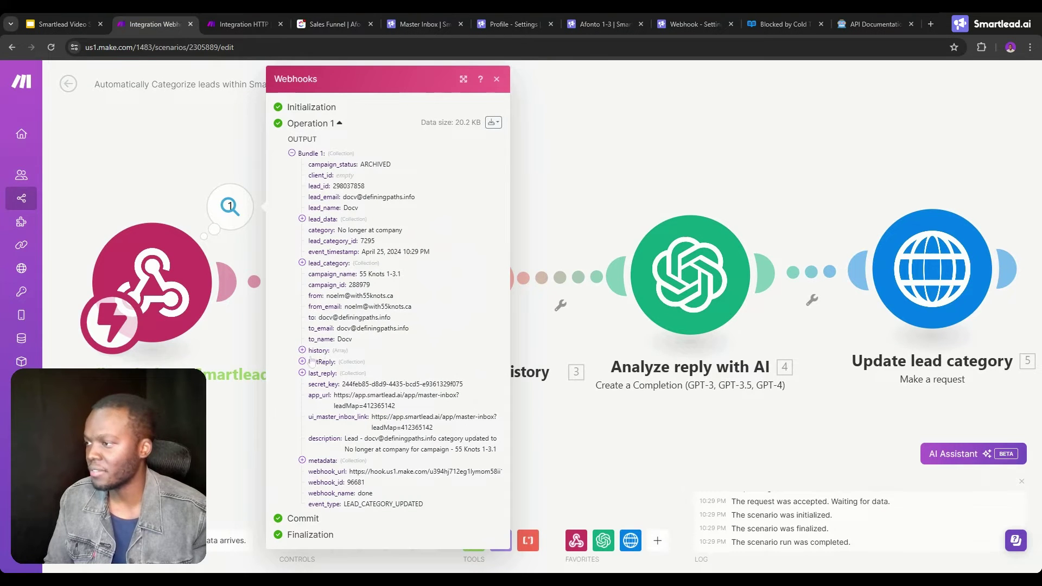
pyautogui.click(302, 373)
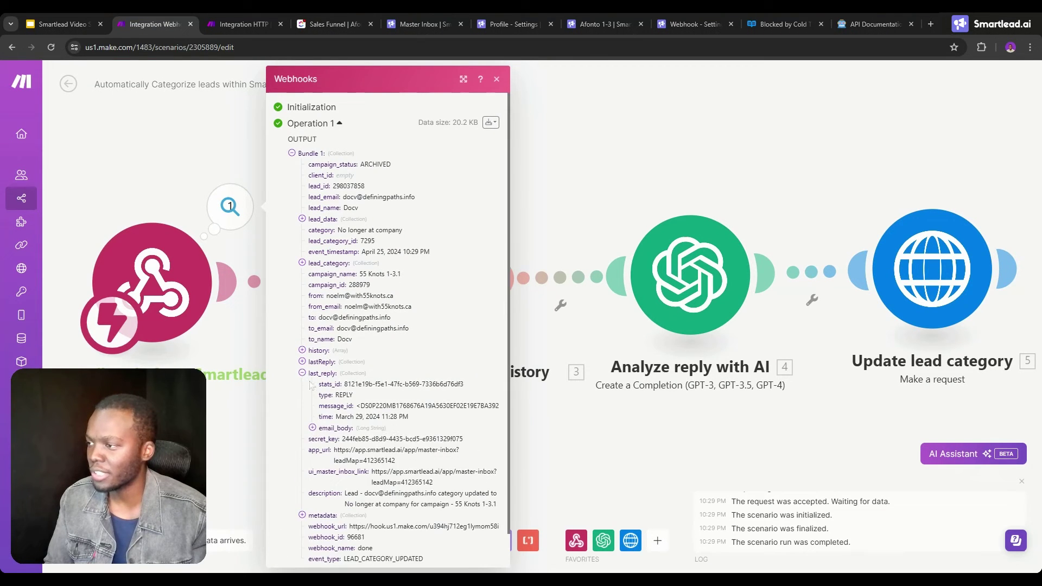
pyautogui.click(312, 428)
pyautogui.scroll(-10, 365, 254)
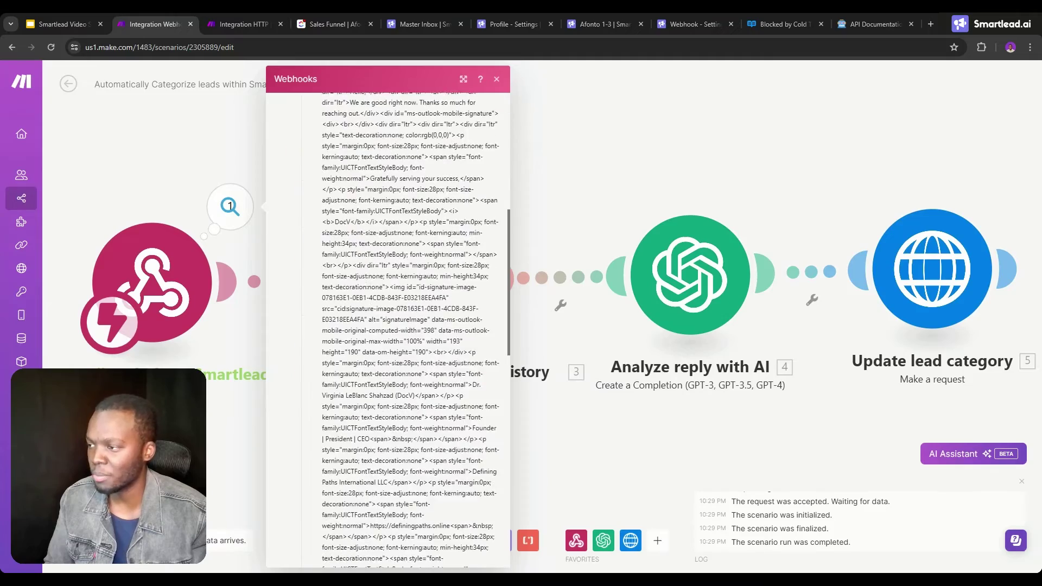
pyautogui.scroll(-7, 365, 254)
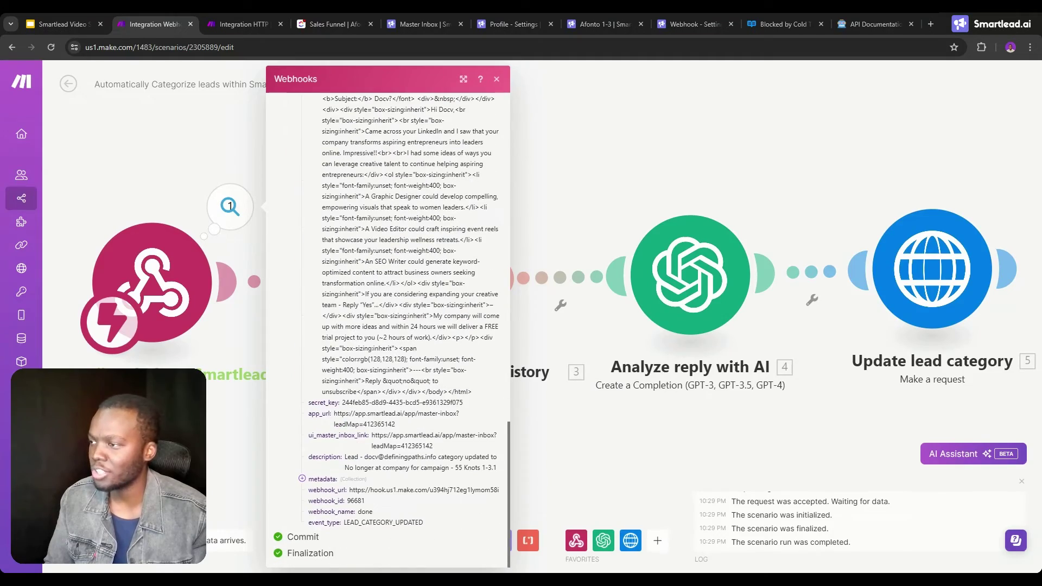
pyautogui.scroll(5, 365, 254)
pyautogui.press('Escape')
# Step: Unlink "Convert to text and remove history" from "Analyze reply with AI" and run the shortened scenario anyway
pyautogui.click(474, 299)
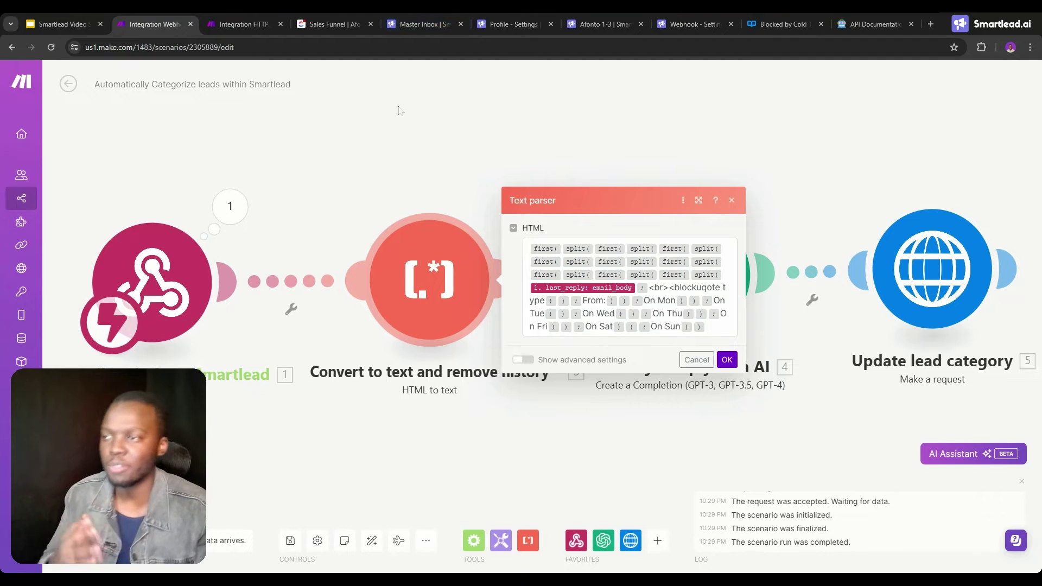
pyautogui.click(491, 261)
pyautogui.click(560, 305)
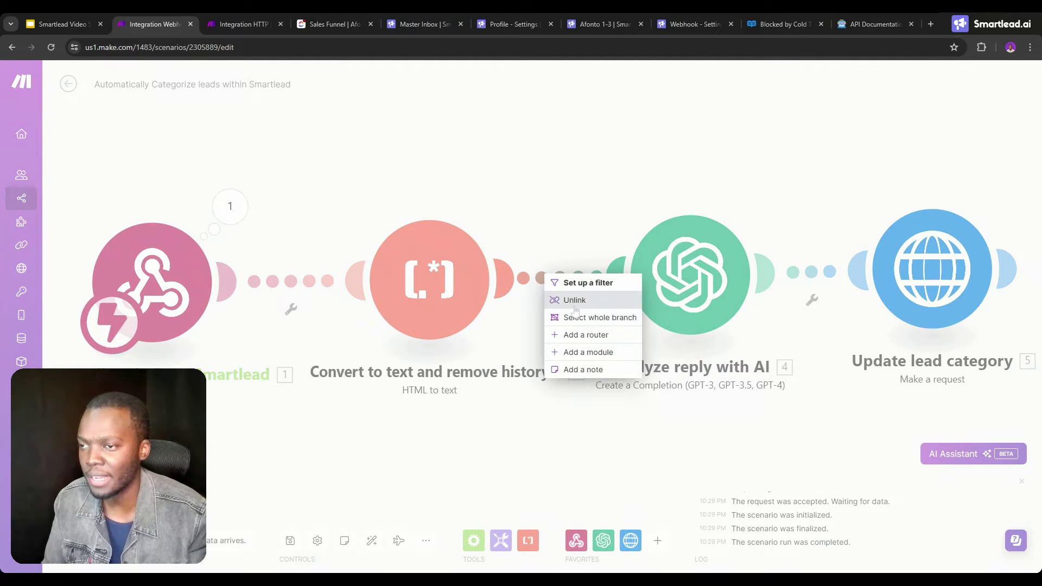
pyautogui.click(570, 298)
pyautogui.click(82, 538)
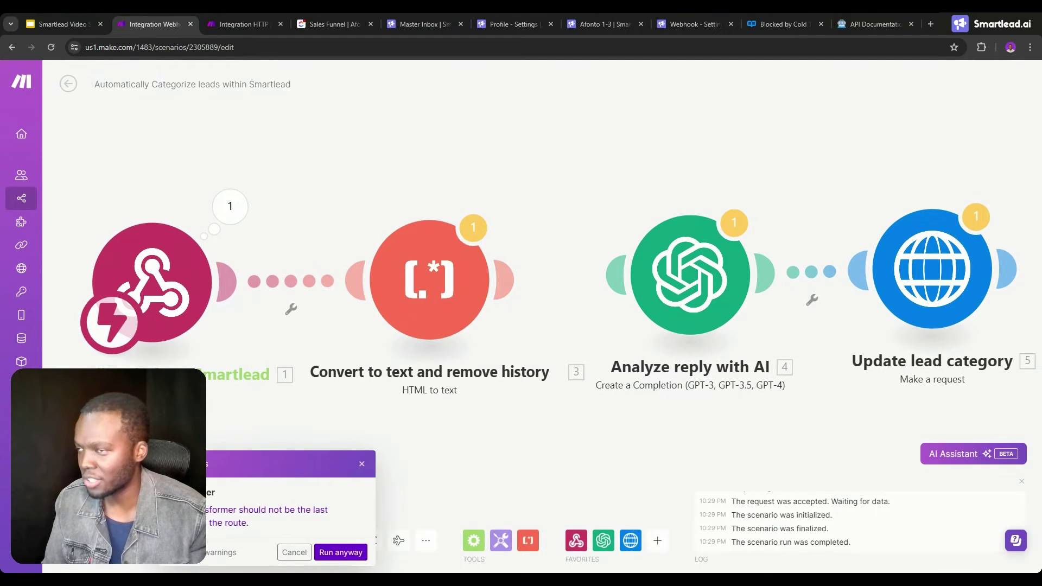
pyautogui.click(345, 551)
# Step: Clear the current category of the lead open in the Smartlead master inbox
pyautogui.click(503, 16)
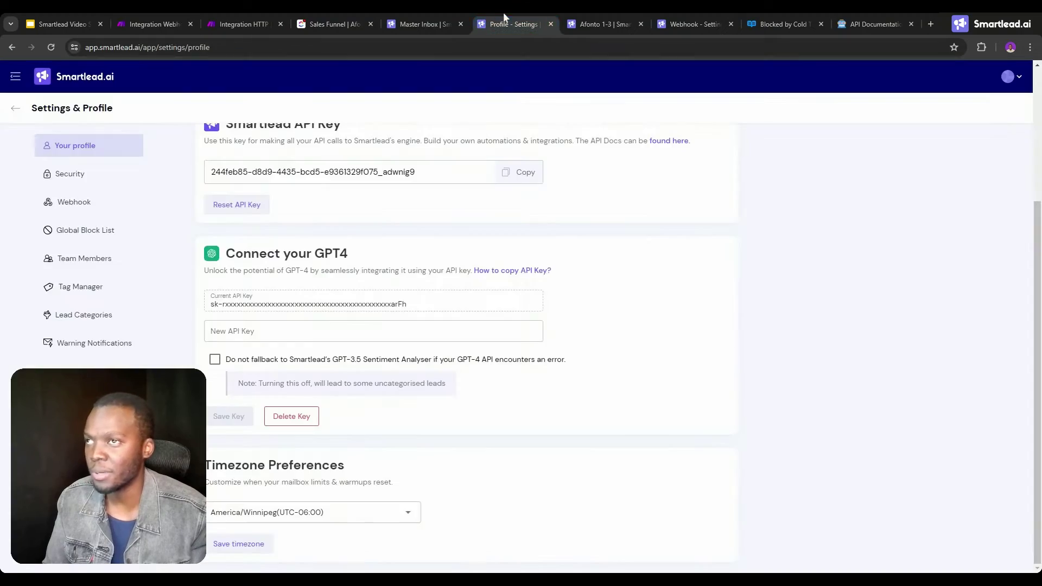
pyautogui.click(435, 16)
pyautogui.click(1005, 134)
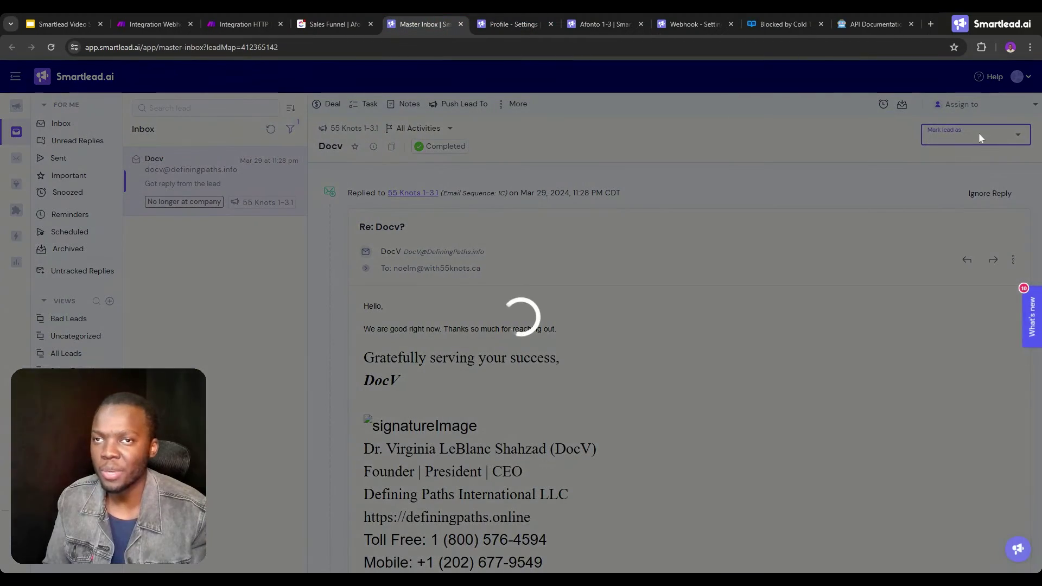
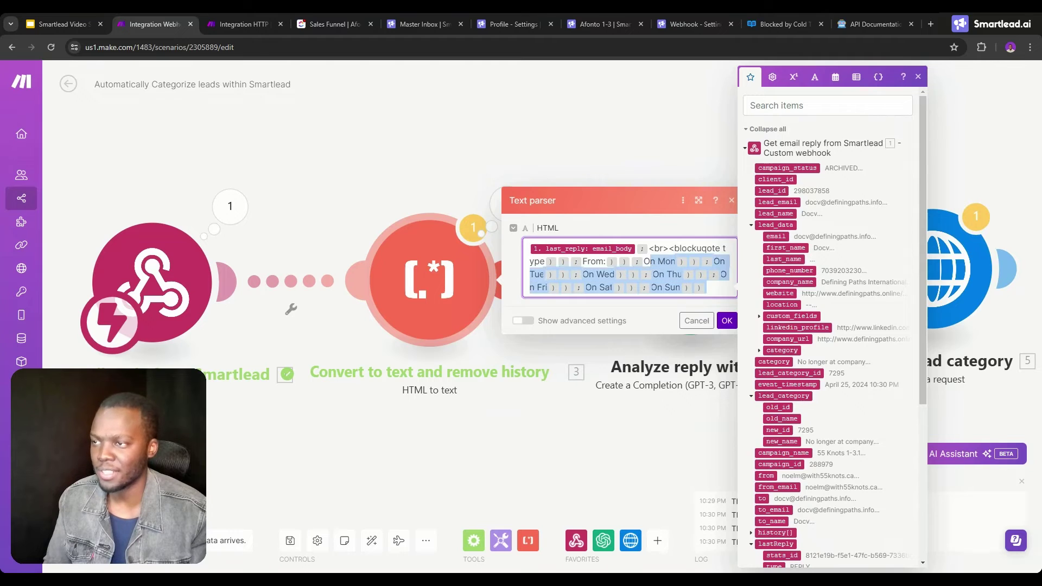
# Step: Remove the first/split history-removal functions from the text parser's HTML field, save it and run the scenario anyway
pyautogui.press('BackSpace')
pyautogui.click(726, 301)
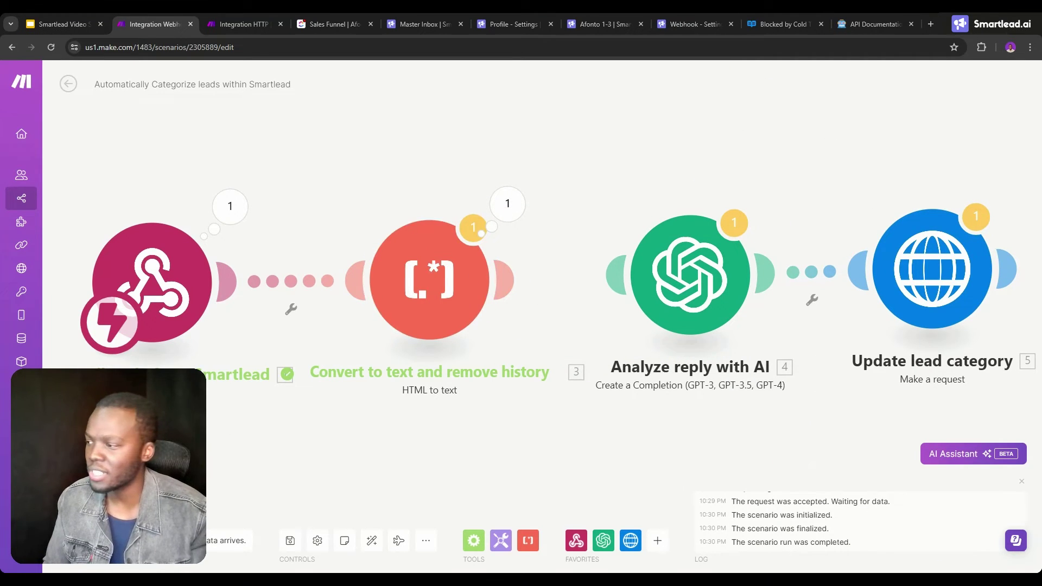
pyautogui.click(87, 537)
pyautogui.click(340, 552)
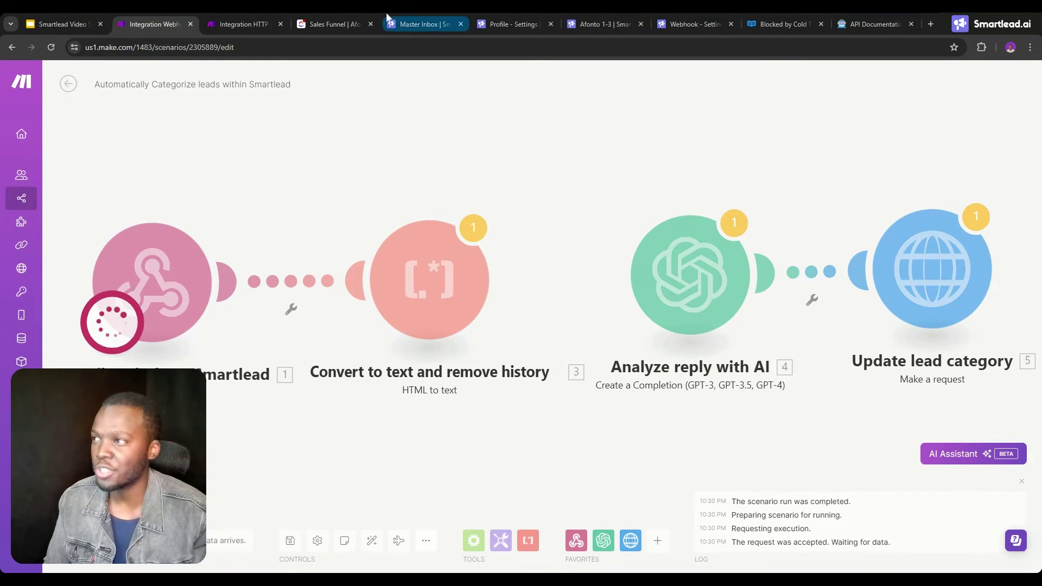
# Step: Clear the lead's category in the Smartlead master inbox and reassign "No longer at company" to trigger the webhook
pyautogui.click(337, 15)
pyautogui.click(398, 16)
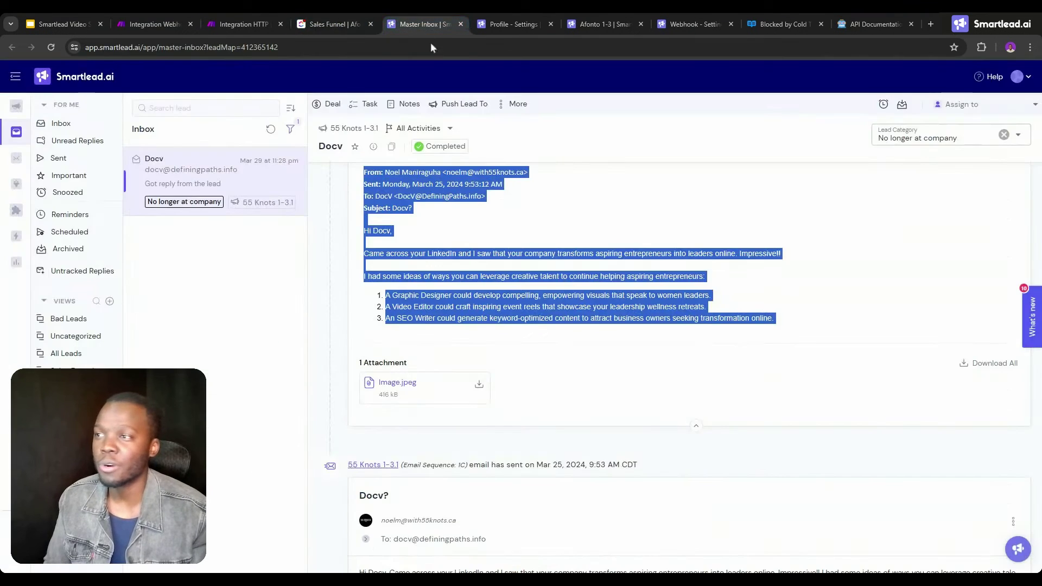
pyautogui.click(1003, 135)
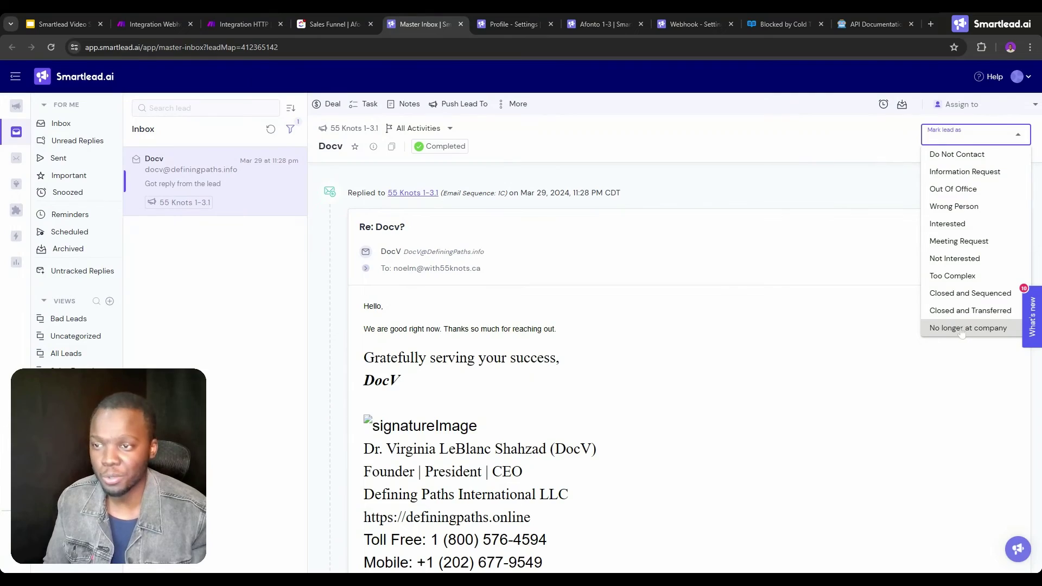
pyautogui.click(966, 328)
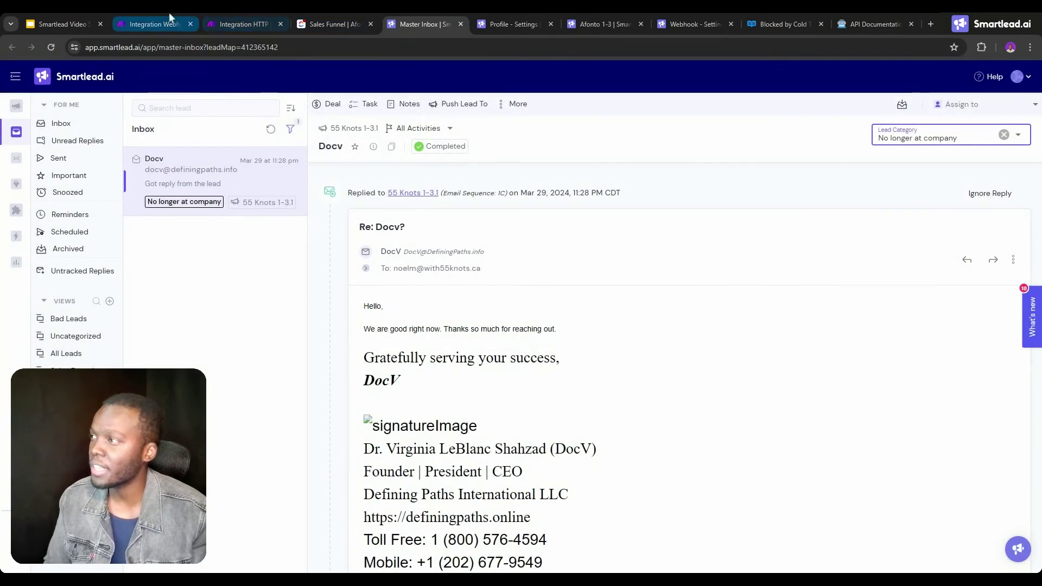
# Step: Examine the text parser's output text in Make, including the reply, signature and quoted email history
pyautogui.click(169, 16)
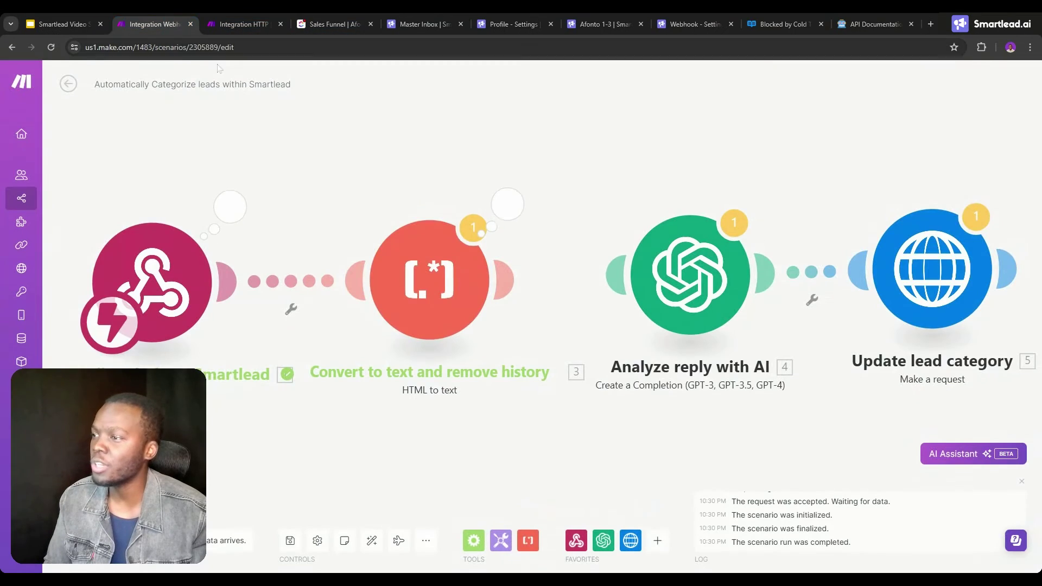
pyautogui.moveTo(508, 207)
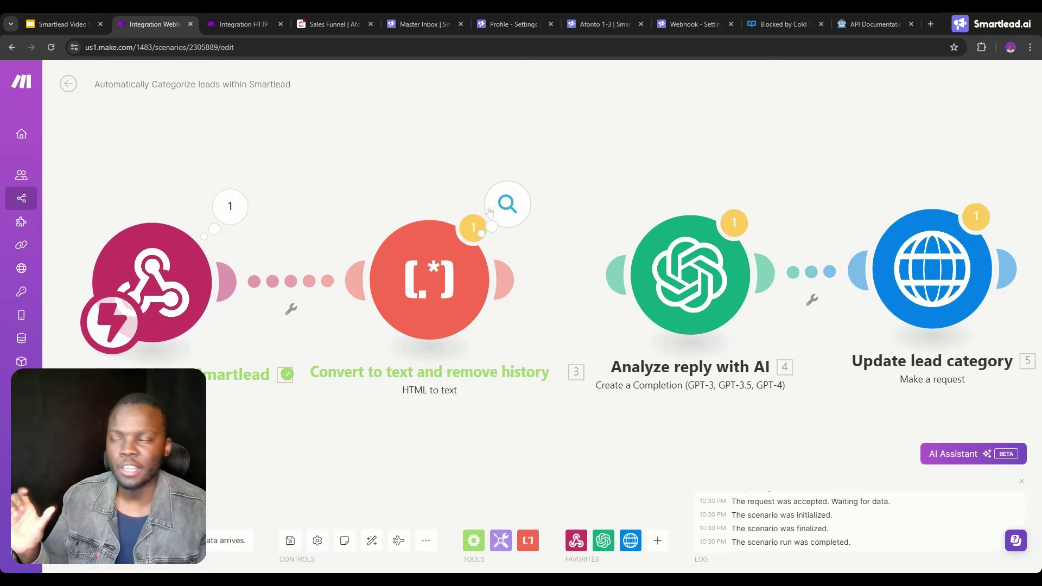
pyautogui.click(503, 206)
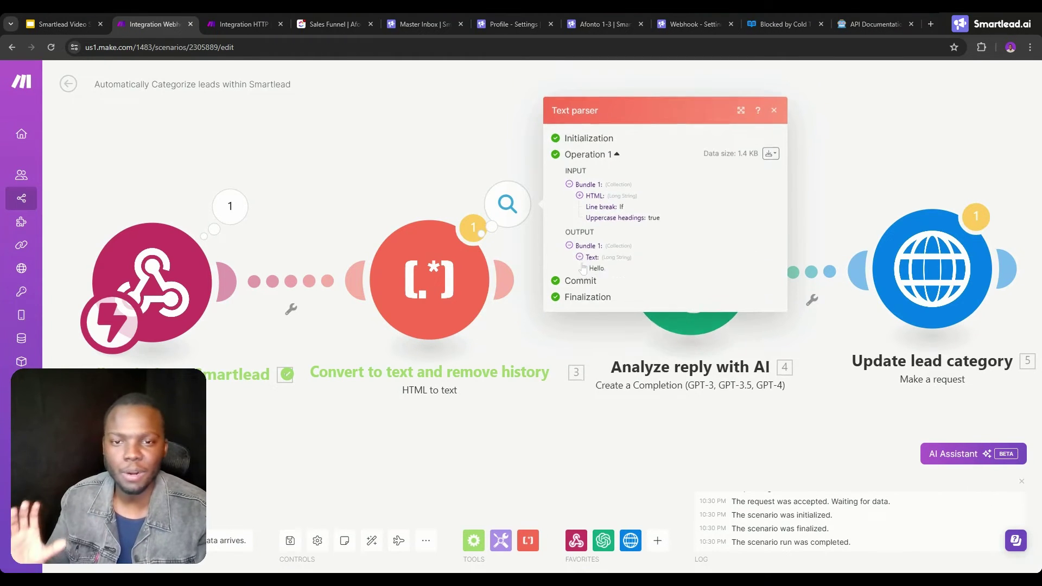
pyautogui.click(581, 262)
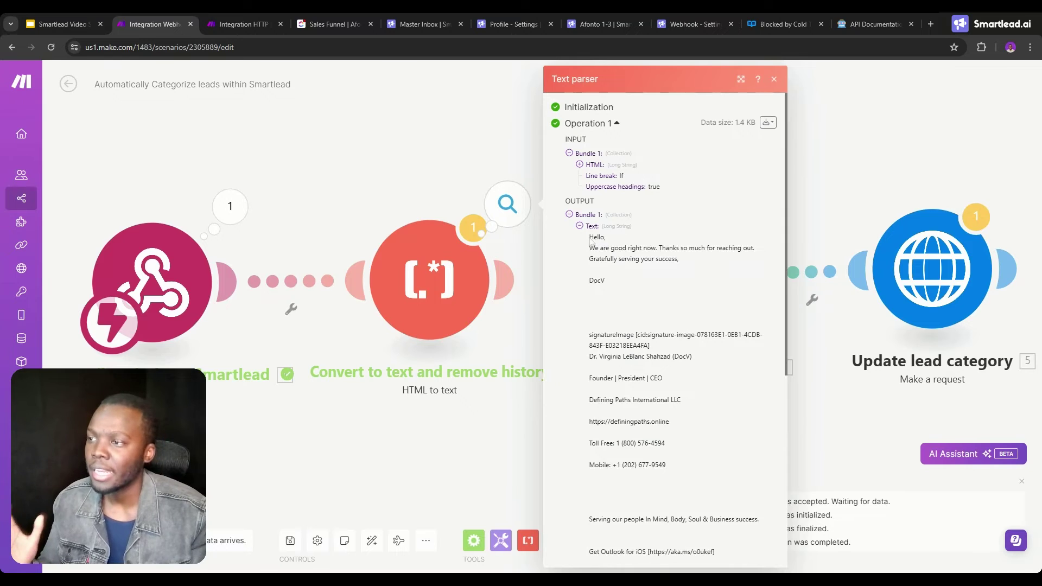
pyautogui.moveTo(589, 239); pyautogui.dragTo(678, 157)
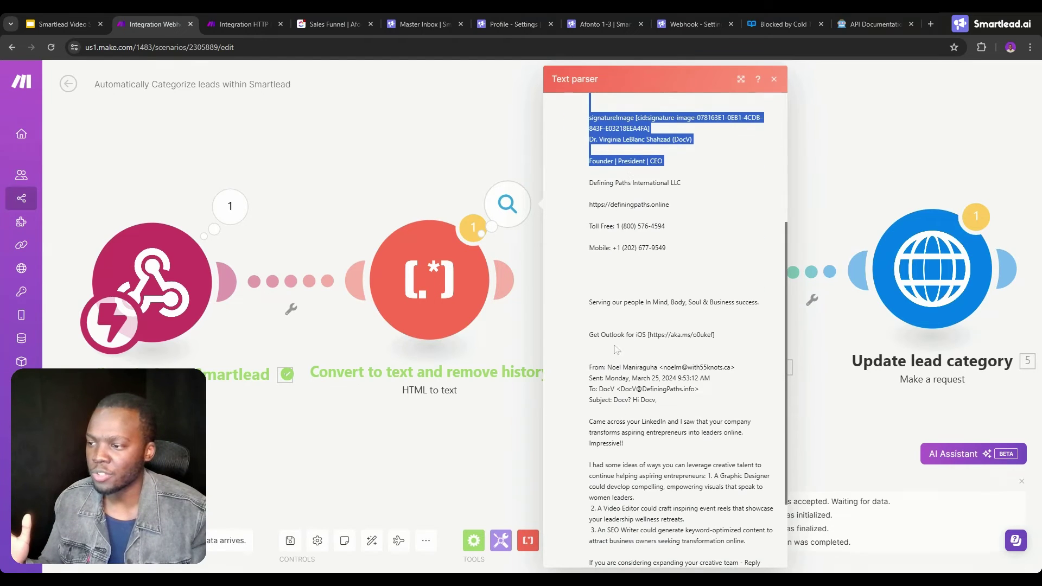
pyautogui.click(679, 158)
pyautogui.moveTo(589, 334); pyautogui.dragTo(716, 334)
pyautogui.scroll(-2, 717, 334)
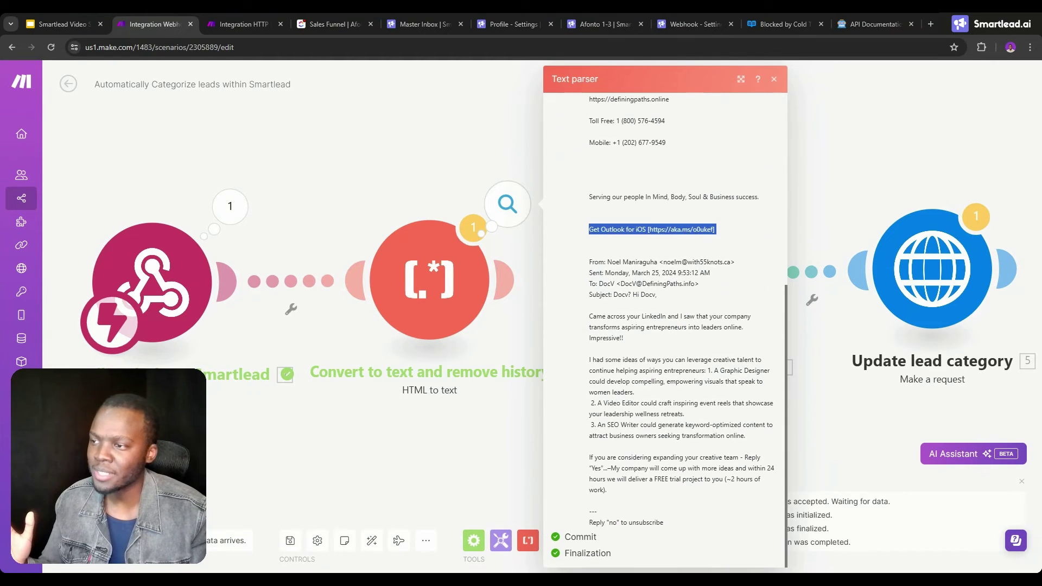
pyautogui.moveTo(590, 262); pyautogui.dragTo(673, 525)
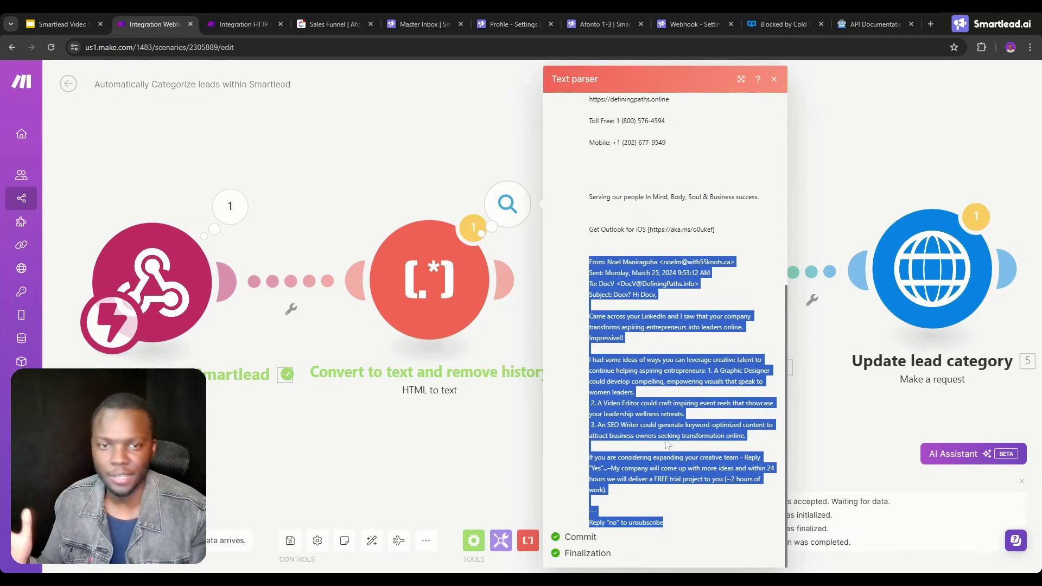
pyautogui.press('Escape')
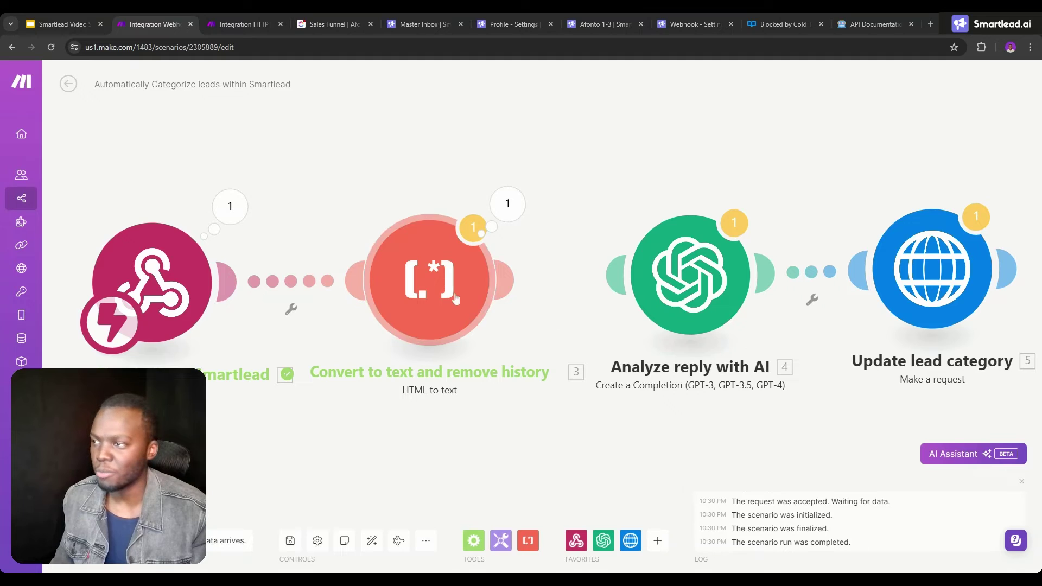
# Step: Replace the text parser's HTML field contents with the copied nested first/split formula that removes email history
pyautogui.click(472, 315)
pyautogui.press('BackSpace')
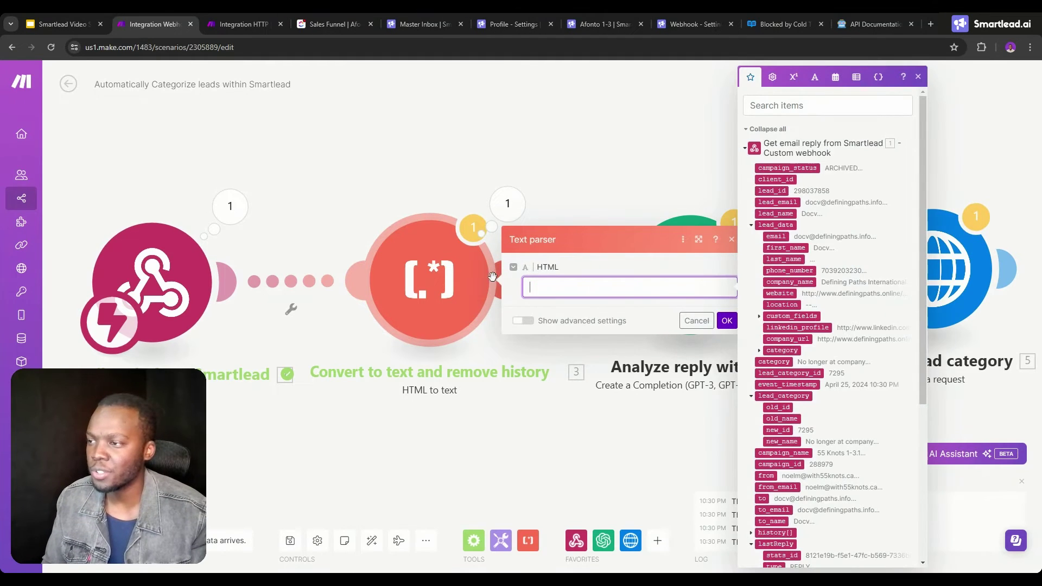
pyautogui.hotkey('ctrl', 'v')
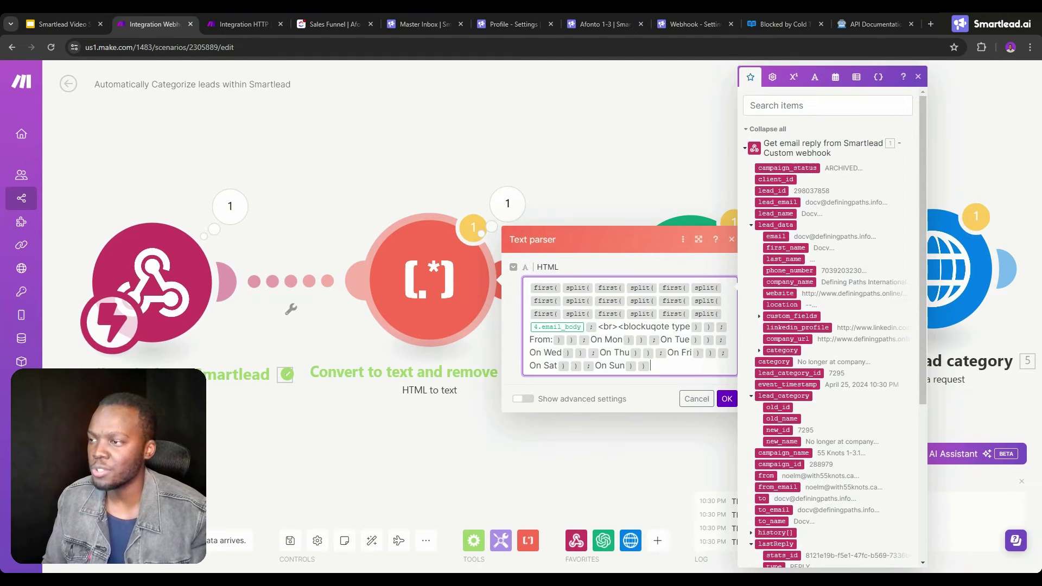
# Step: Replace the formula's email_body reference with email_body from the webhook's lastReply collection and save the text parser
pyautogui.click(586, 329)
pyautogui.press('BackSpace')
pyautogui.scroll(-2, 813, 304)
pyautogui.scroll(-3, 812, 304)
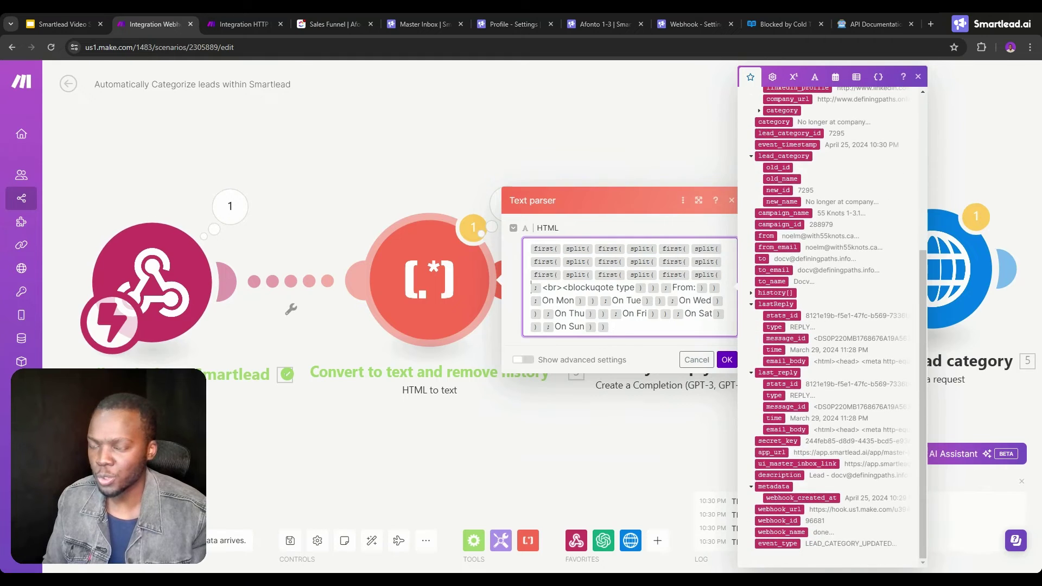
pyautogui.click(776, 360)
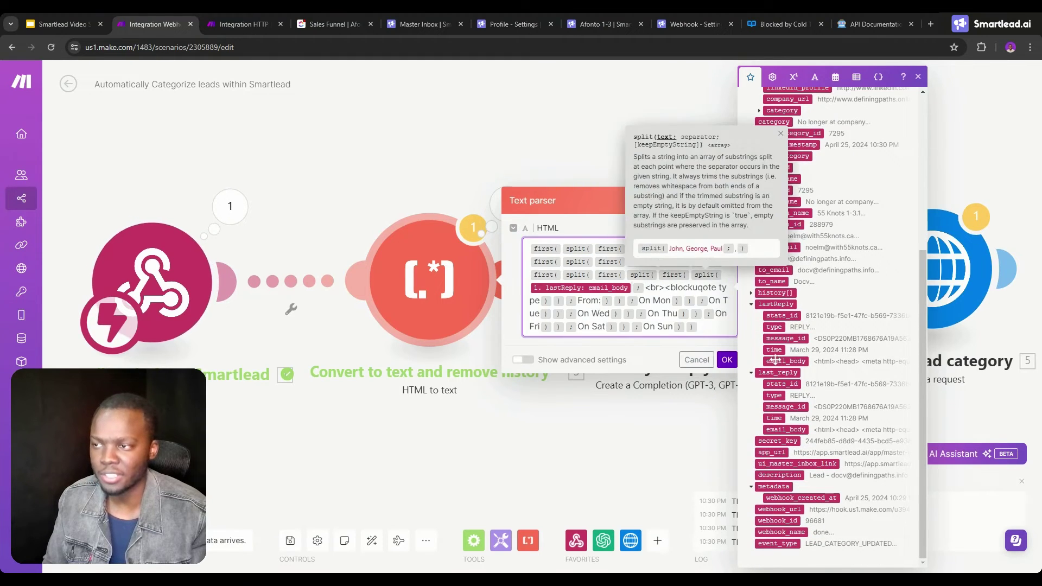
pyautogui.click(726, 360)
# Step: Open the Analyze reply with AI module's settings and select gpt-3.5-turbo as its model
pyautogui.click(506, 280)
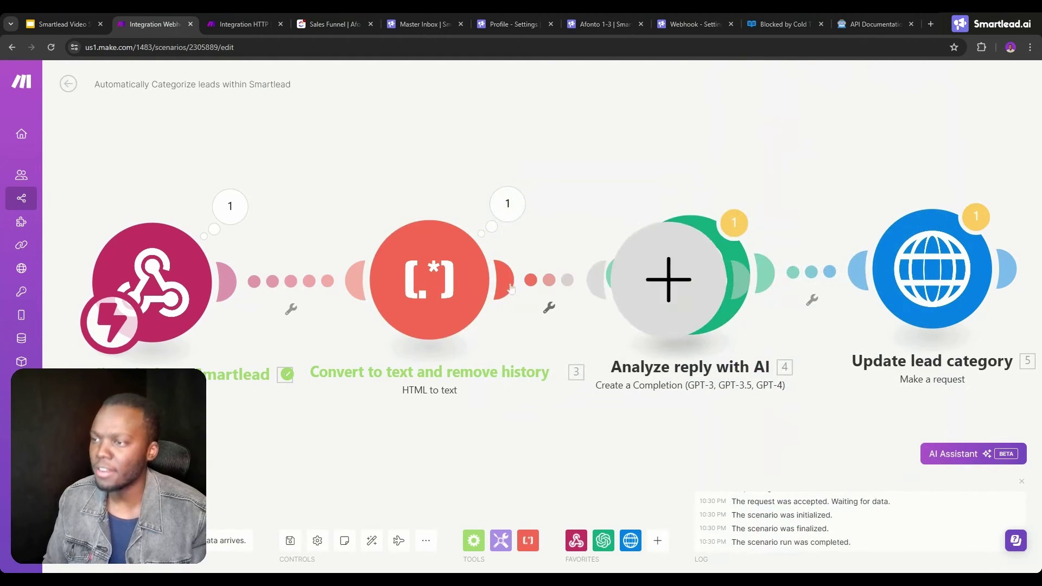
pyautogui.click(612, 285)
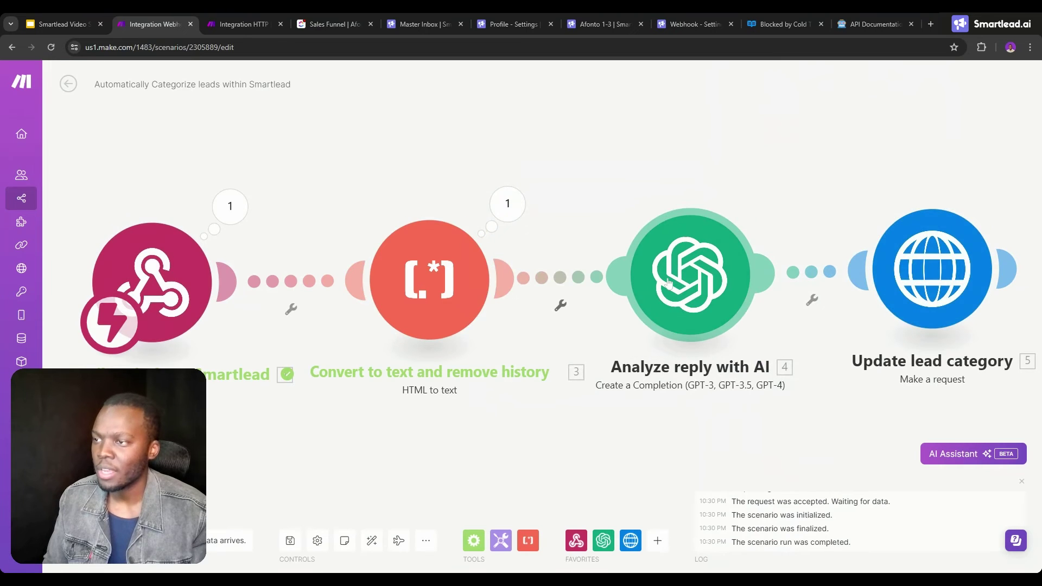
pyautogui.click(689, 274)
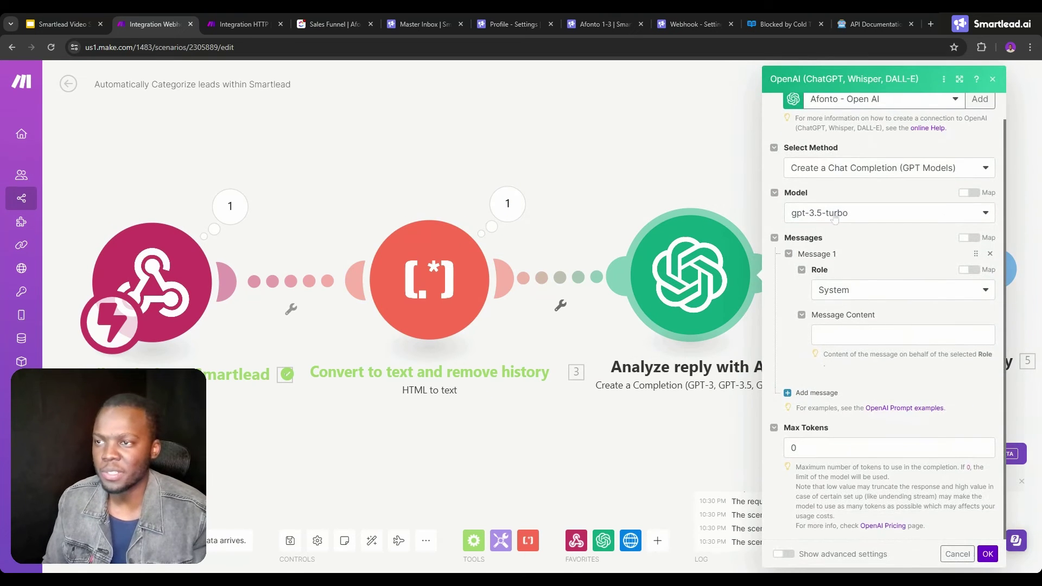
pyautogui.click(841, 219)
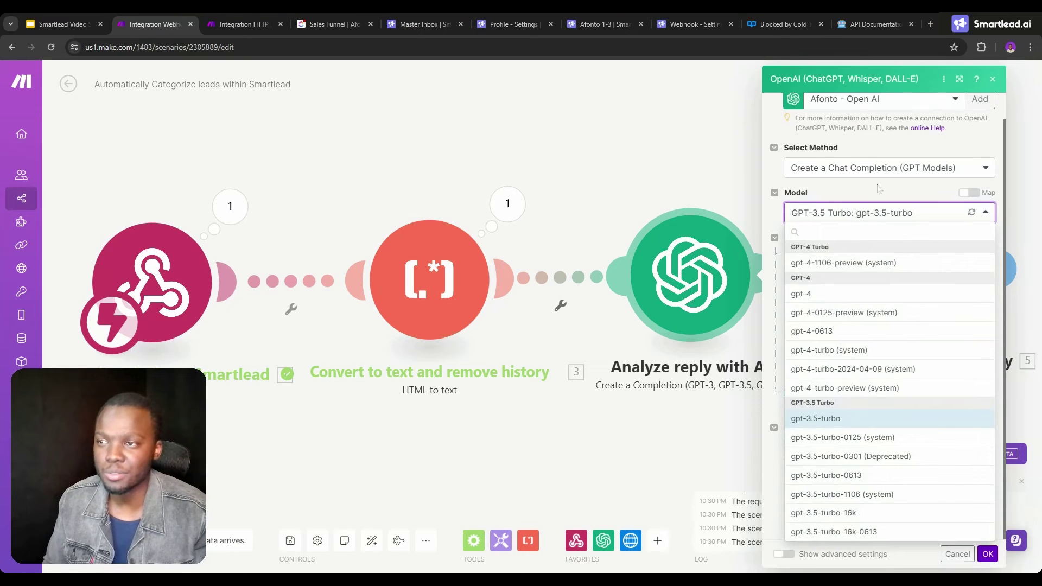
pyautogui.click(816, 418)
pyautogui.click(836, 316)
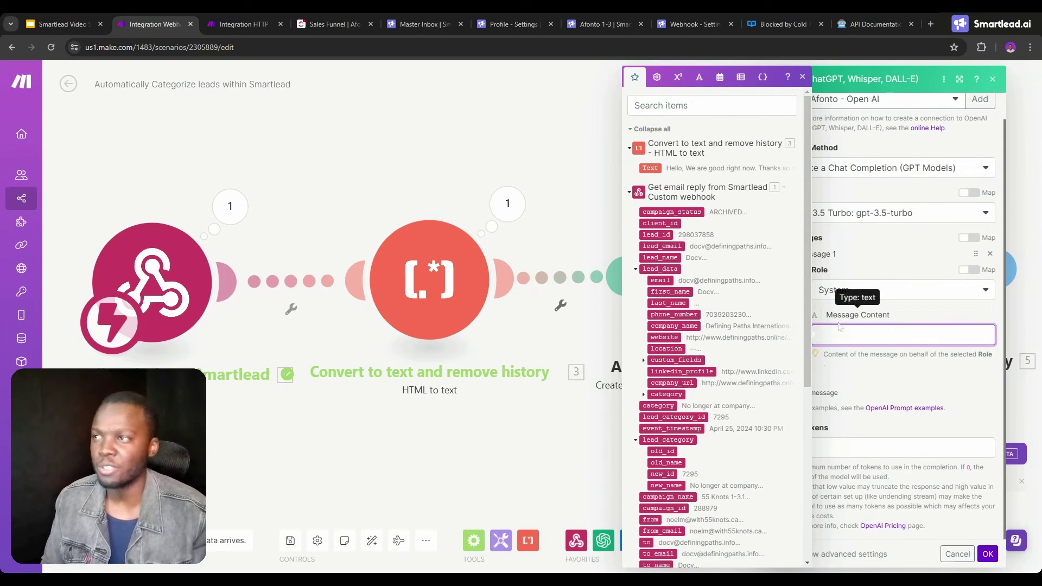
# Step: Review the lead categories selected in the "done" webhook in Smartlead and return to the Make scenario
pyautogui.click(692, 24)
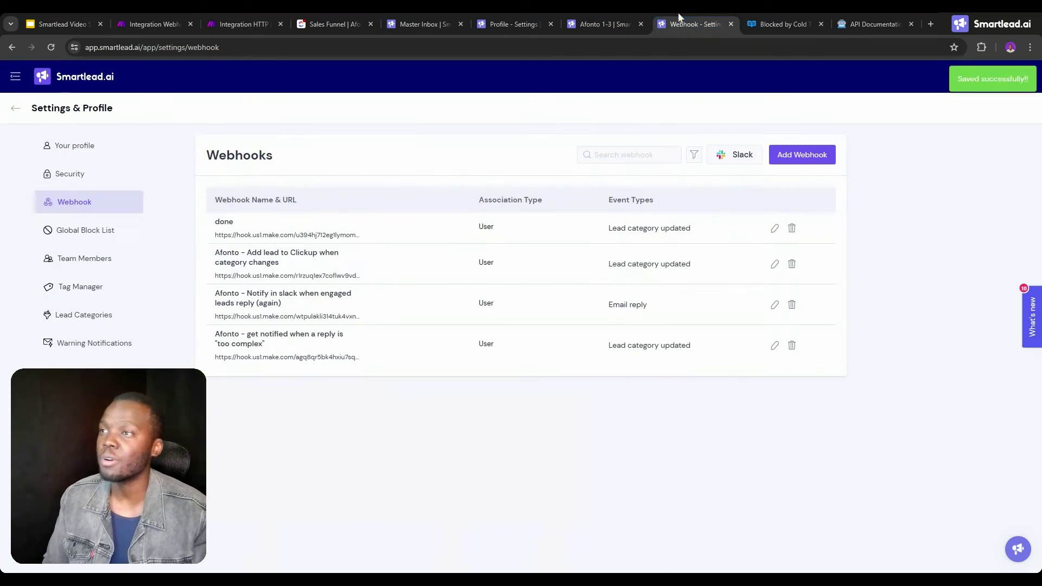
pyautogui.click(774, 228)
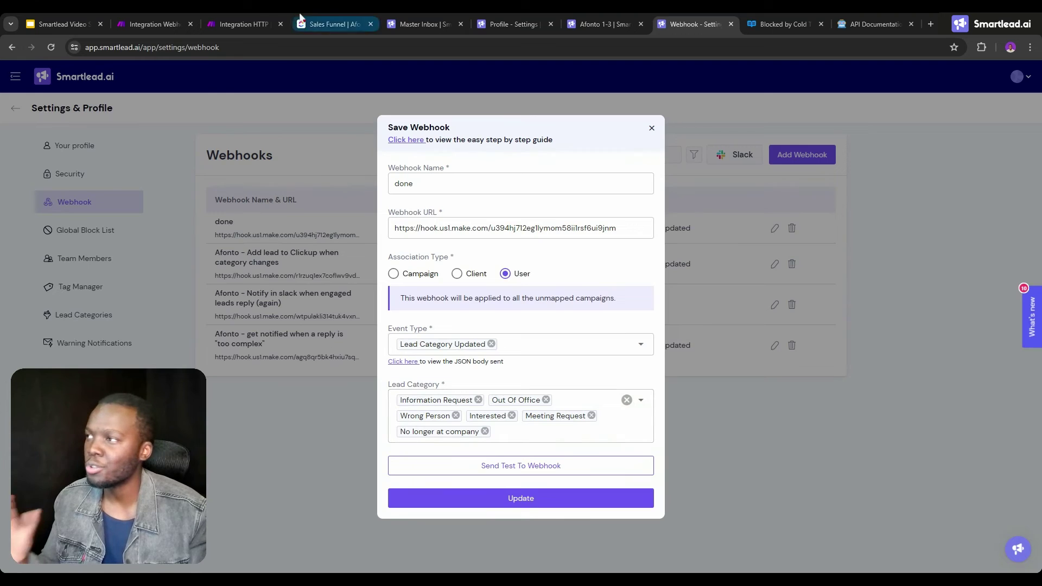
pyautogui.click(240, 13)
pyautogui.click(155, 24)
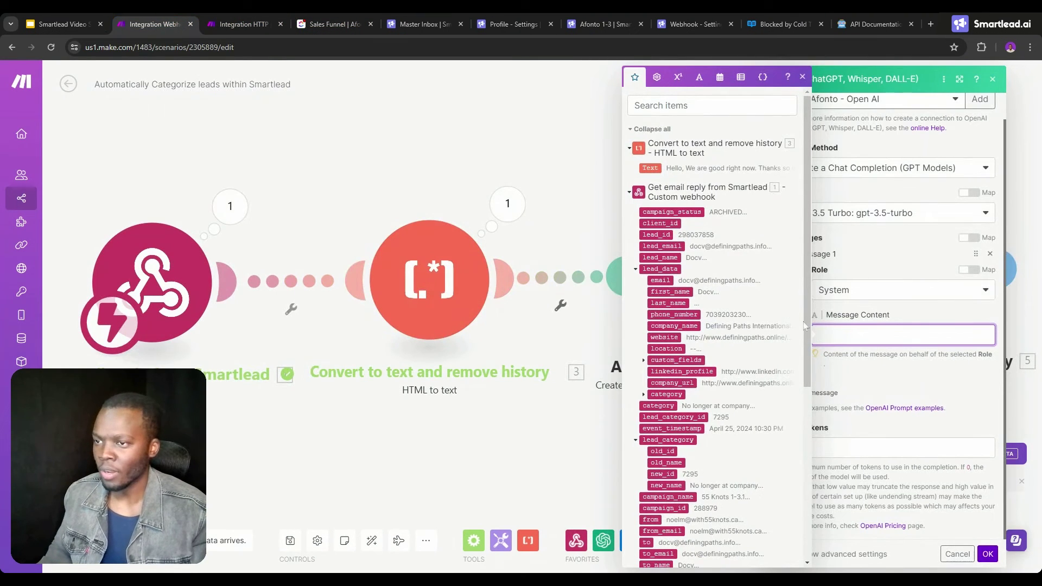
# Step: Begin the OpenAI module's message content with "This is" followed by the webhook's top-level category value
pyautogui.write('This')
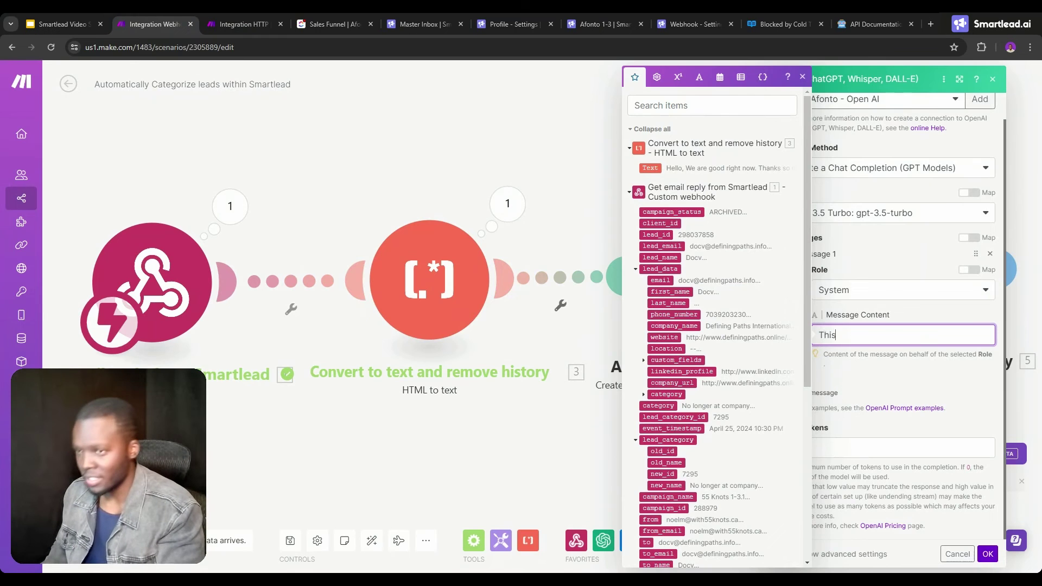
pyautogui.write(' is')
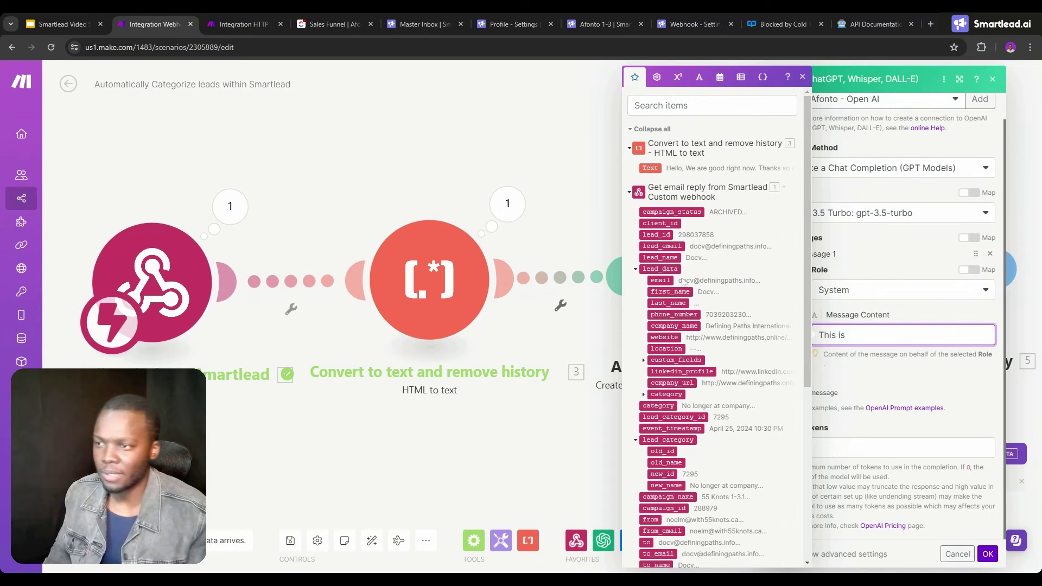
pyautogui.scroll(-2, 706, 325)
pyautogui.click(643, 286)
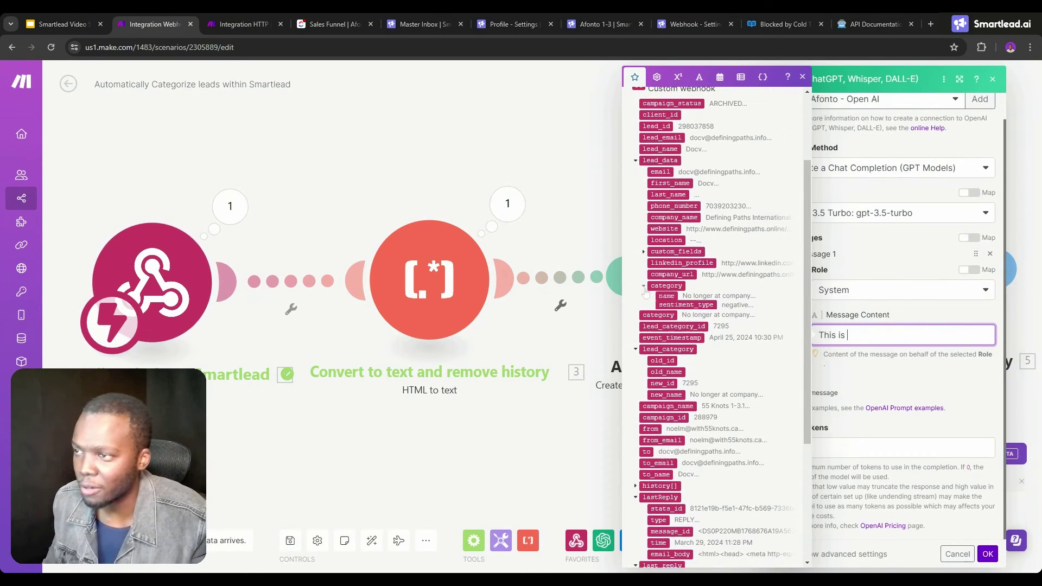
pyautogui.click(658, 320)
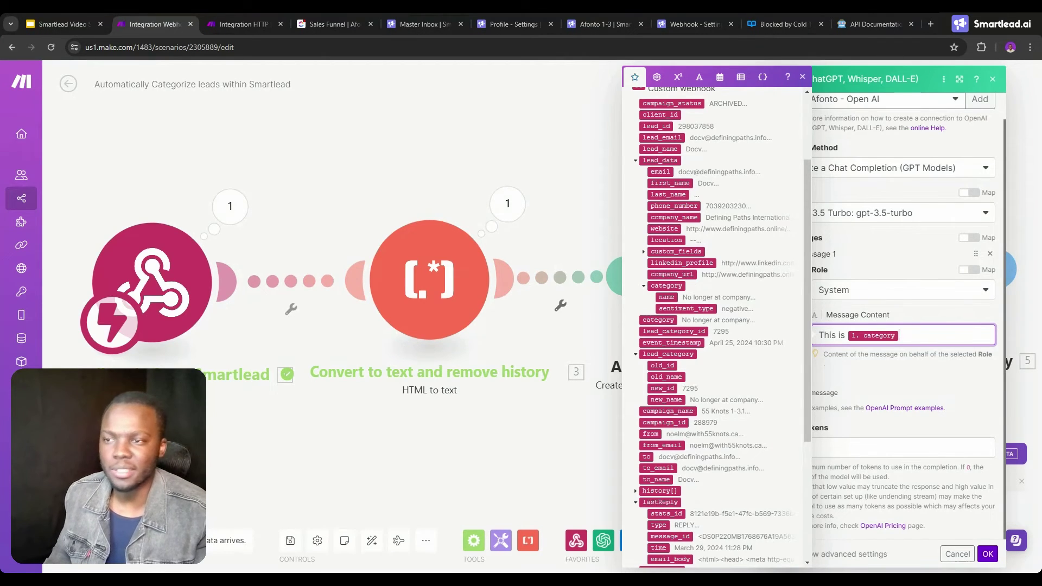
# Step: Add an "Other Categories" list below the first prompt line, containing Interested and Meeting Request on separate lines
pyautogui.press('Return')
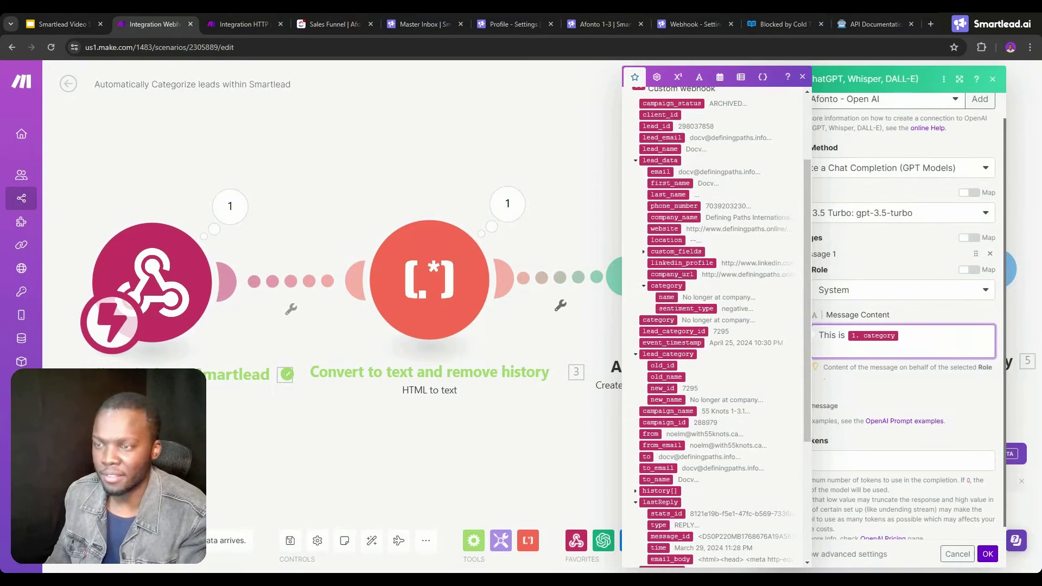
pyautogui.press('Return')
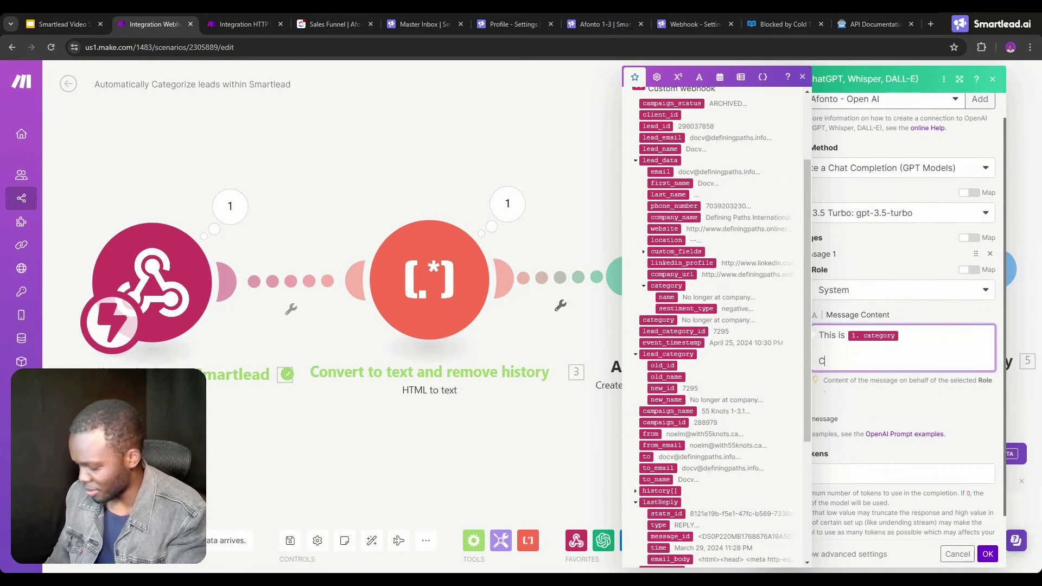
pyautogui.write('Other')
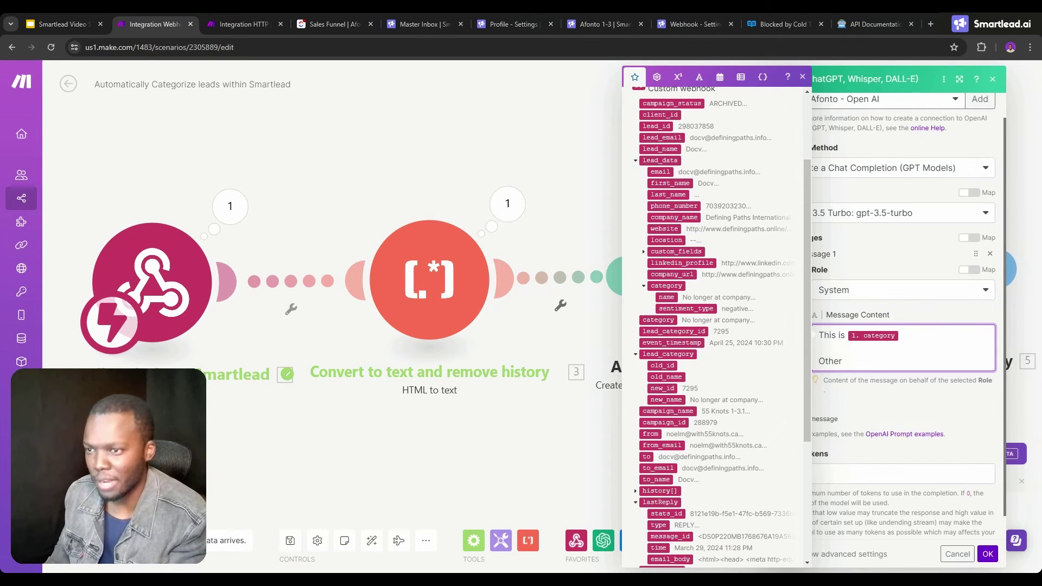
pyautogui.write(' Cate')
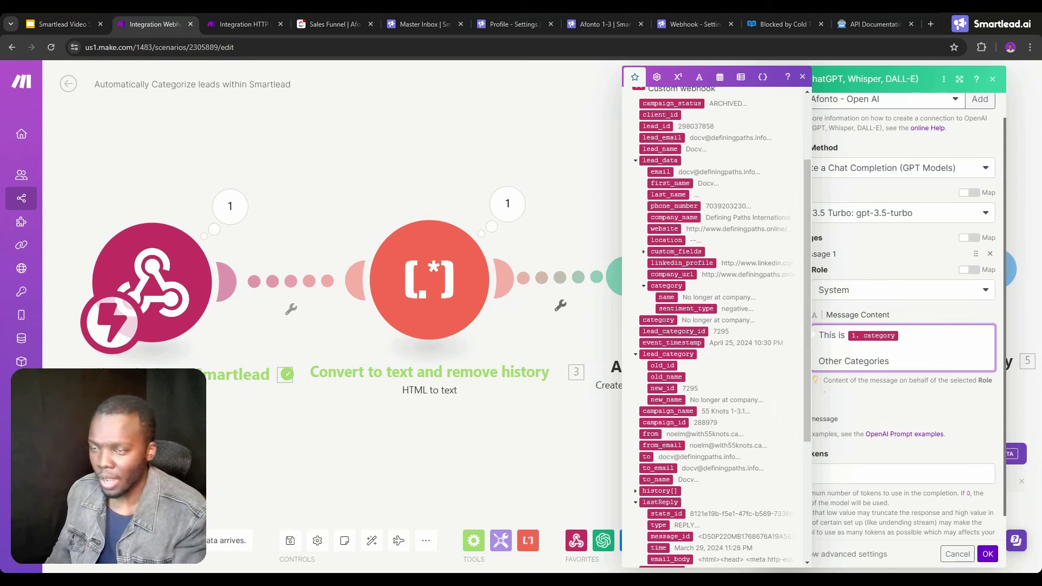
pyautogui.write('gories')
pyautogui.press('Return')
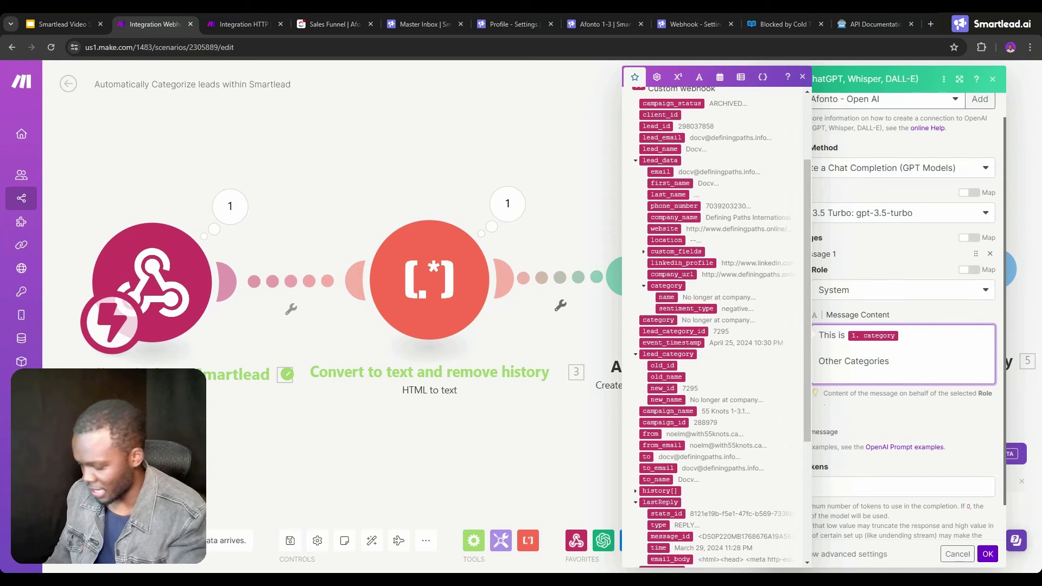
pyautogui.write('Inter')
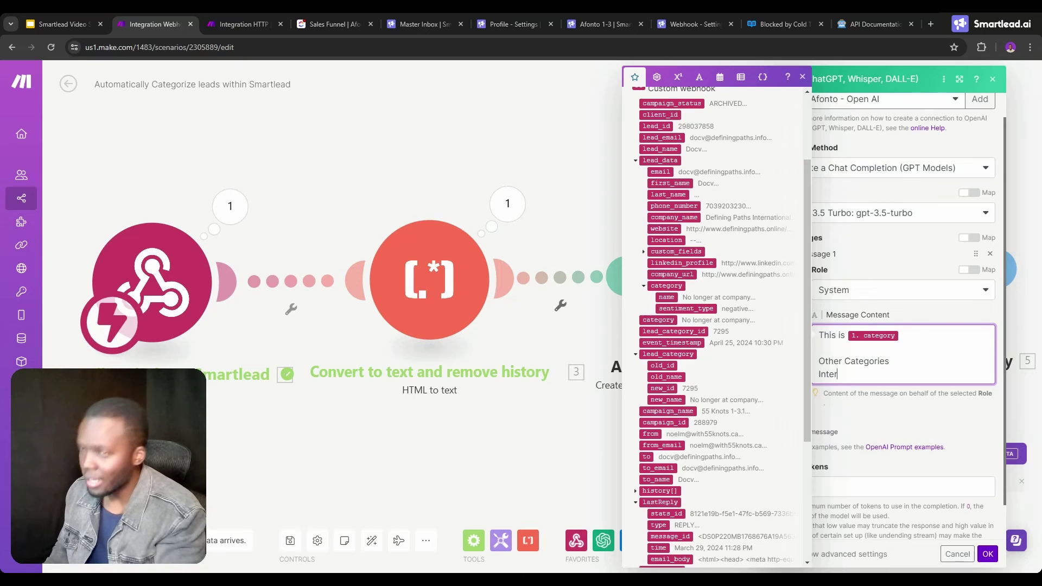
pyautogui.write('ested')
pyautogui.press('Return')
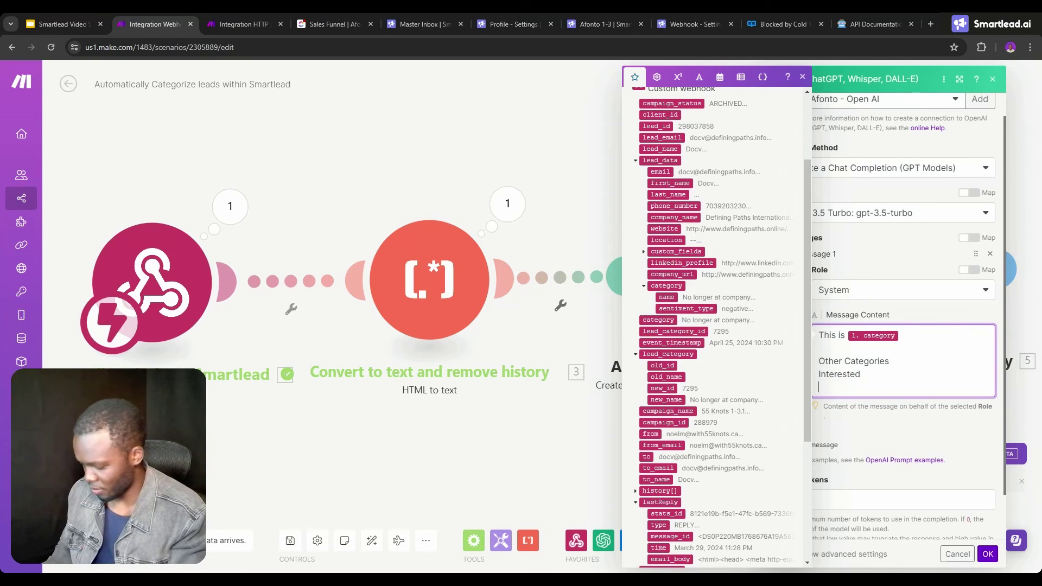
pyautogui.write('Meet')
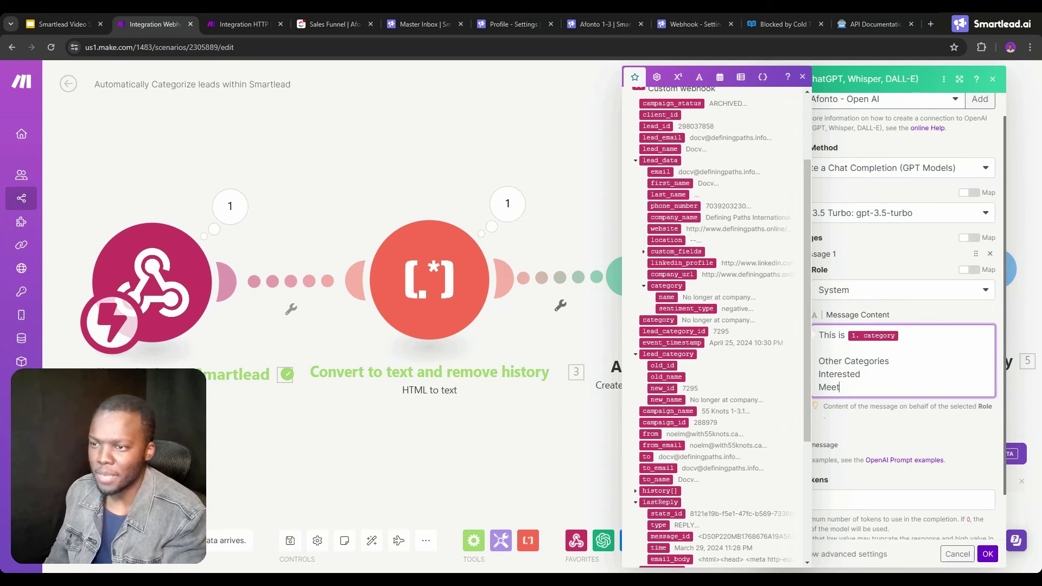
pyautogui.write('ing R')
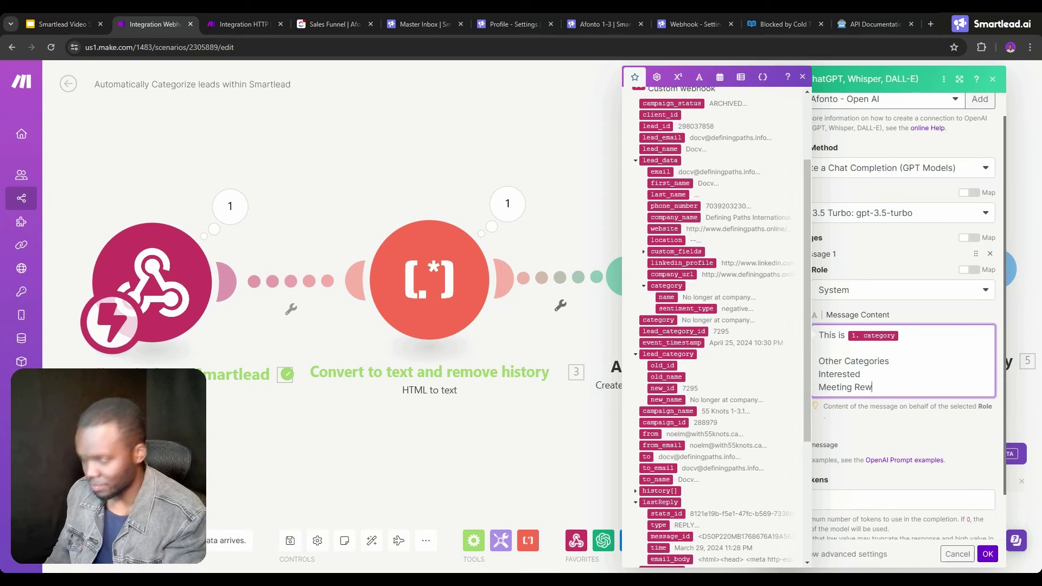
pyautogui.write('equest')
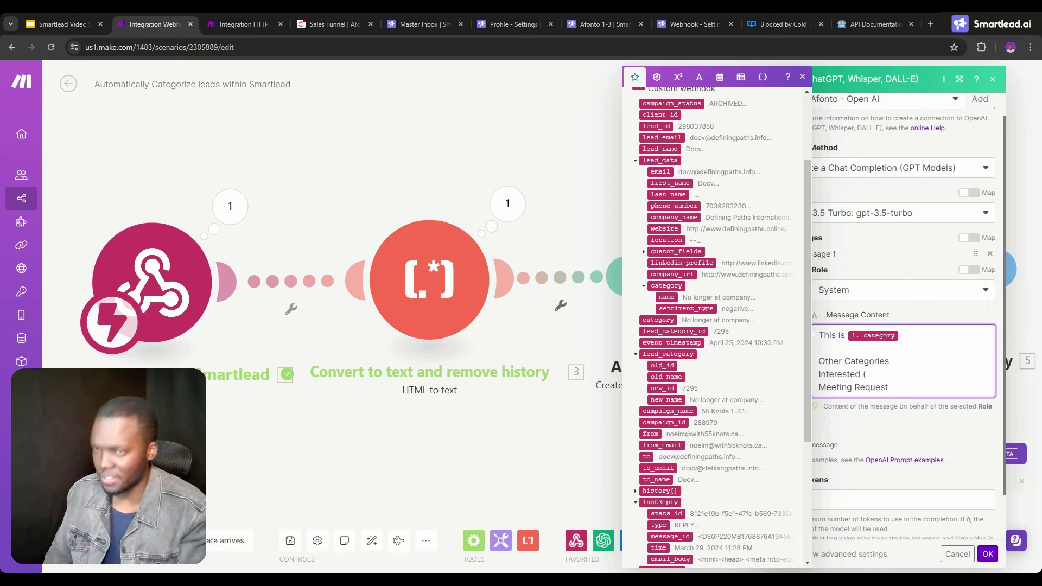
# Step: Look up the Interested category's ID in the Fetch Lead Categories output and return to the prompt
pyautogui.click(249, 23)
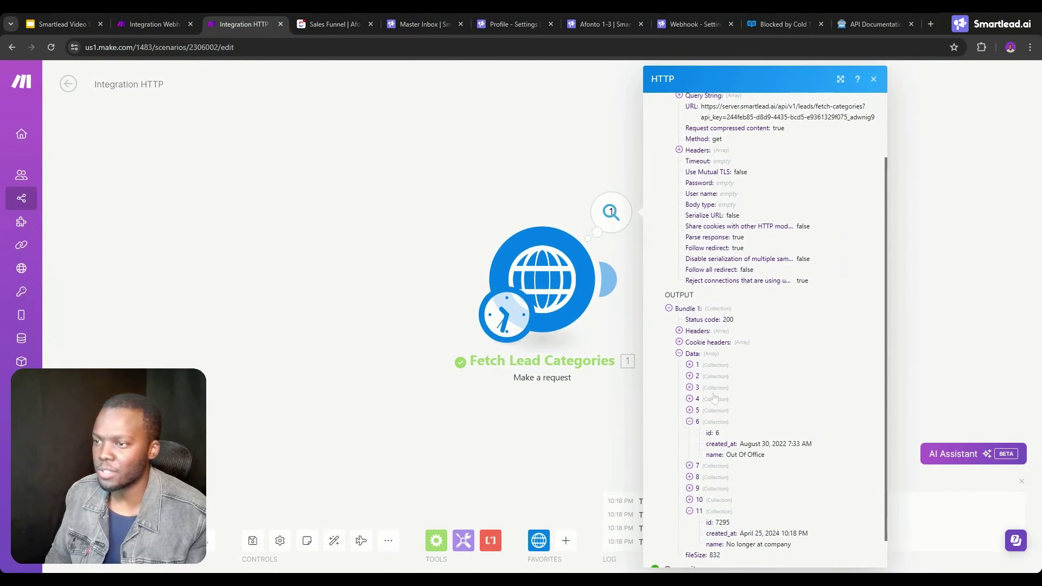
pyautogui.click(690, 365)
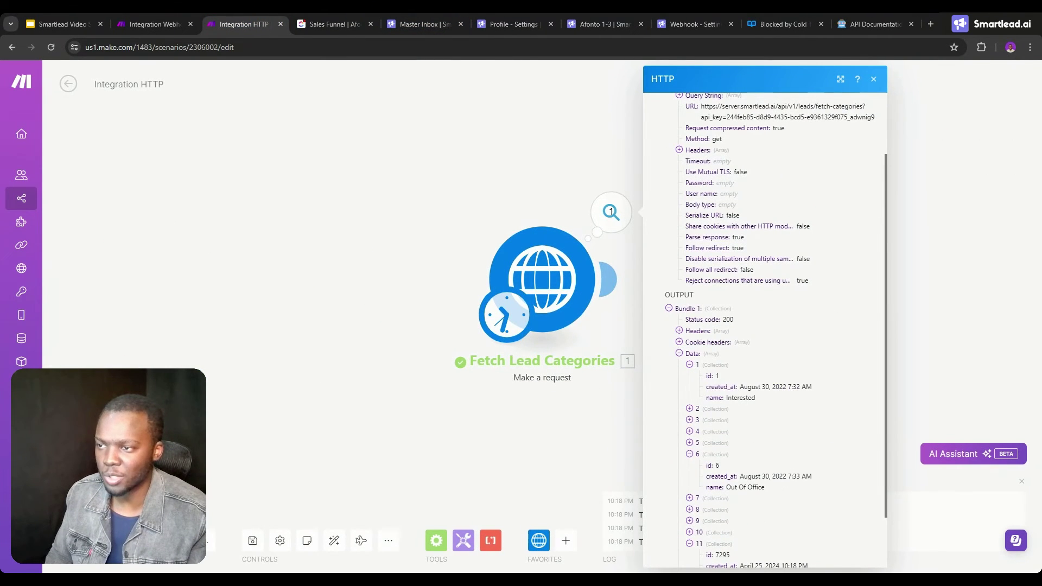
pyautogui.click(154, 24)
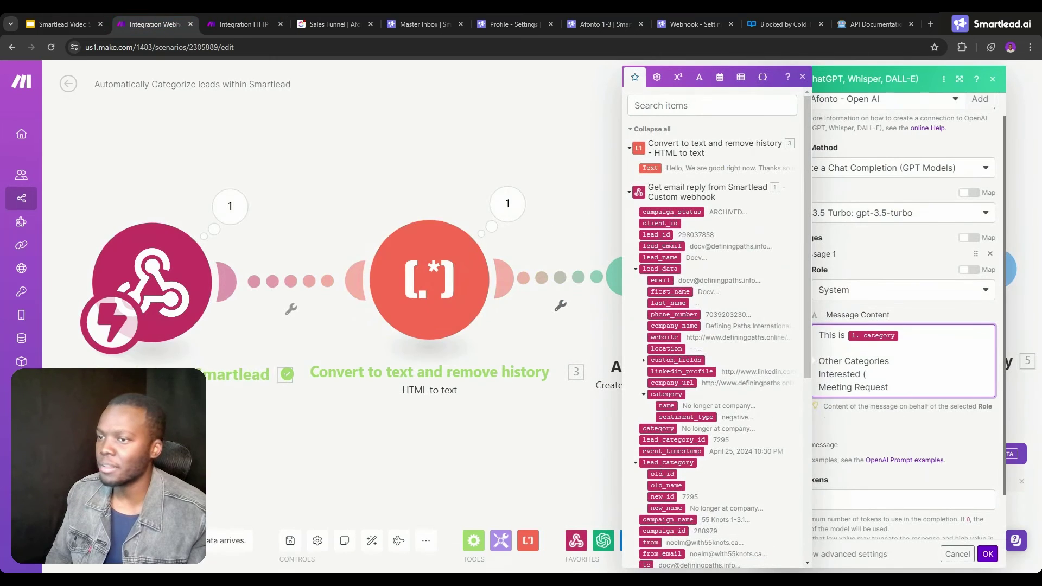
pyautogui.write('first(split(first(split(first(split(first(split(first(split(first(split(first(split(first(split(first(split(4.email_body;<br><blockquote type));From:));On Mon));On Tue));On Wed));On Thu));On Fri));On Sat));On Sun))')
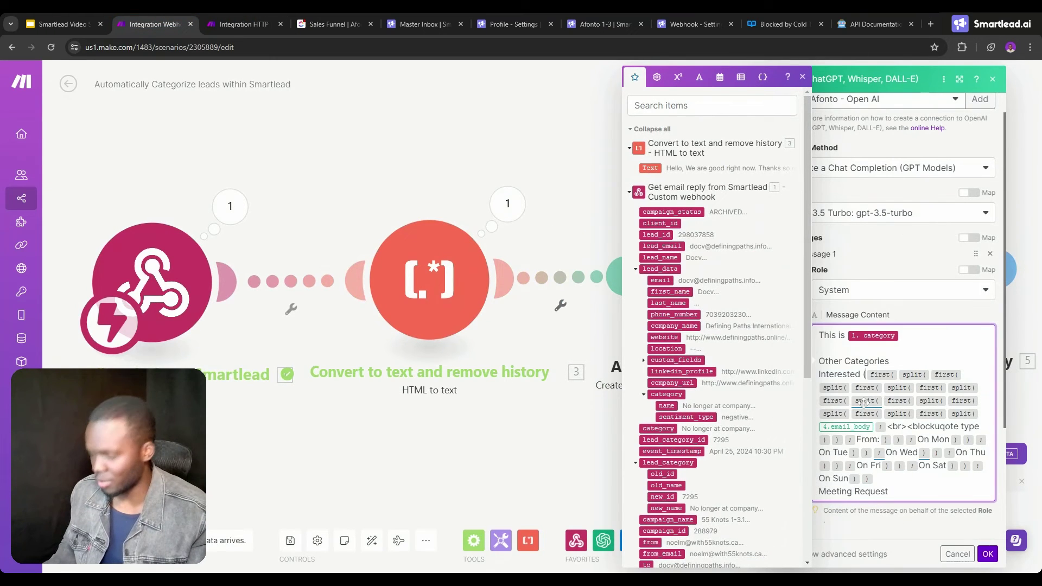
pyautogui.press('BackSpace')
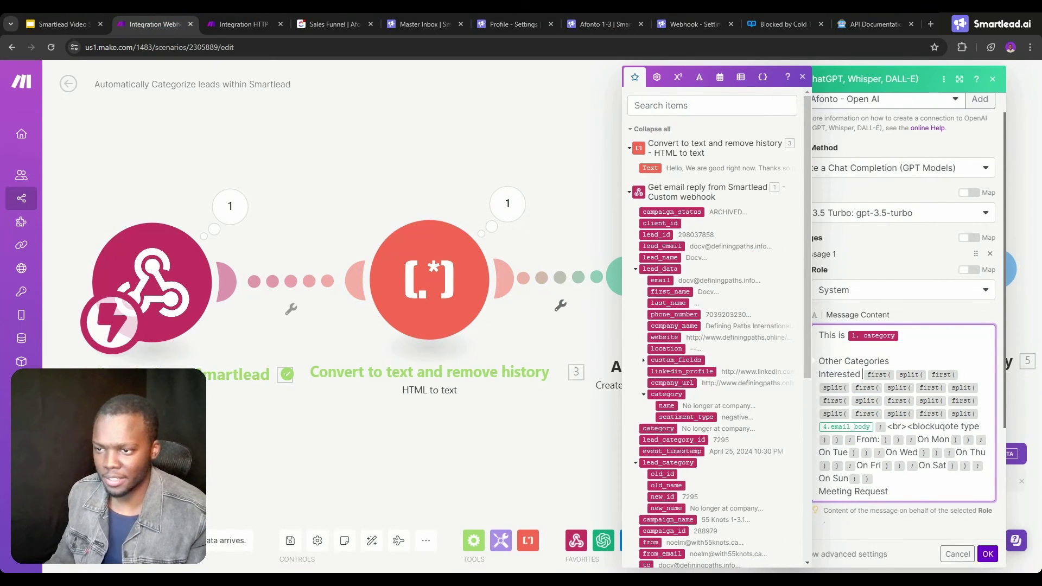
pyautogui.hotkey('shift', 'Down')
pyautogui.hotkey('shift', 'Down')
pyautogui.hotkey('shift', 'Down')
pyautogui.hotkey('shift', 'Down')
pyautogui.hotkey('shift', 'Down')
pyautogui.hotkey('shift', 'Down')
pyautogui.hotkey('shift', 'Down')
pyautogui.hotkey('shift', 'Down')
pyautogui.press('Delete')
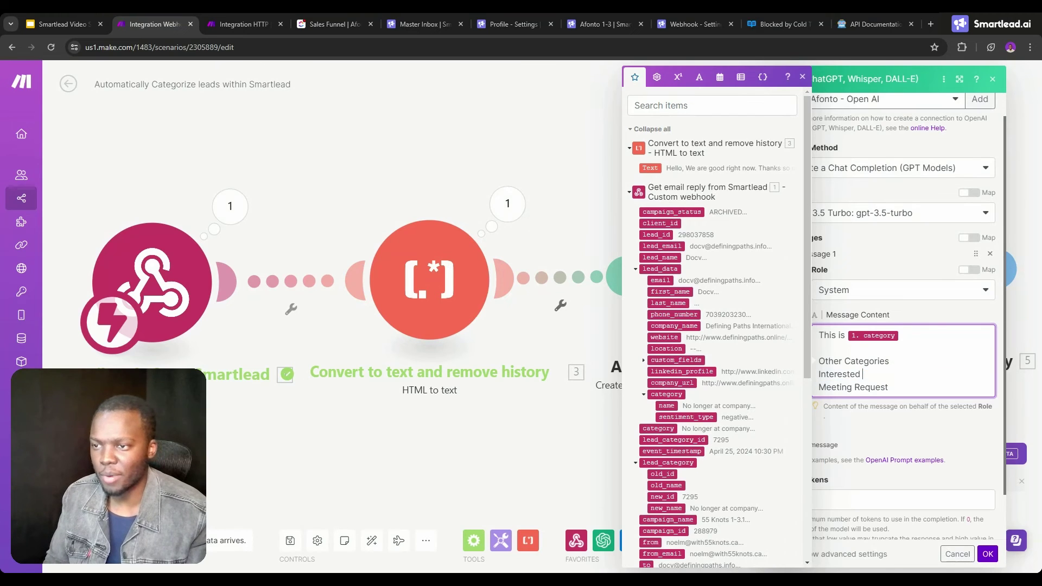
# Step: Add the ID (1) after Interested and (2) after Meeting Request in the prompt, using the Fetch Lead Categories output
pyautogui.write('(1')
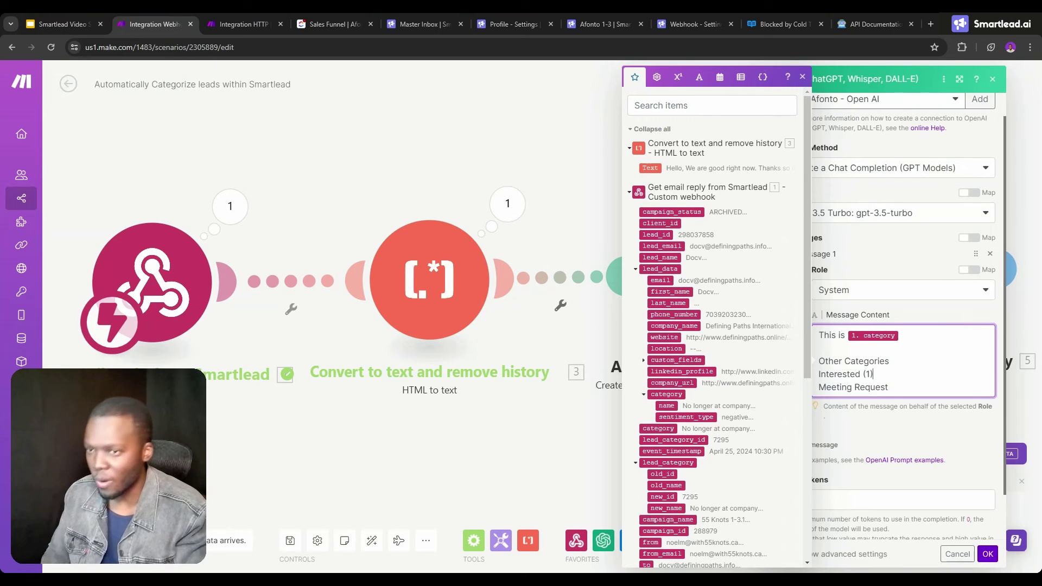
pyautogui.click(239, 24)
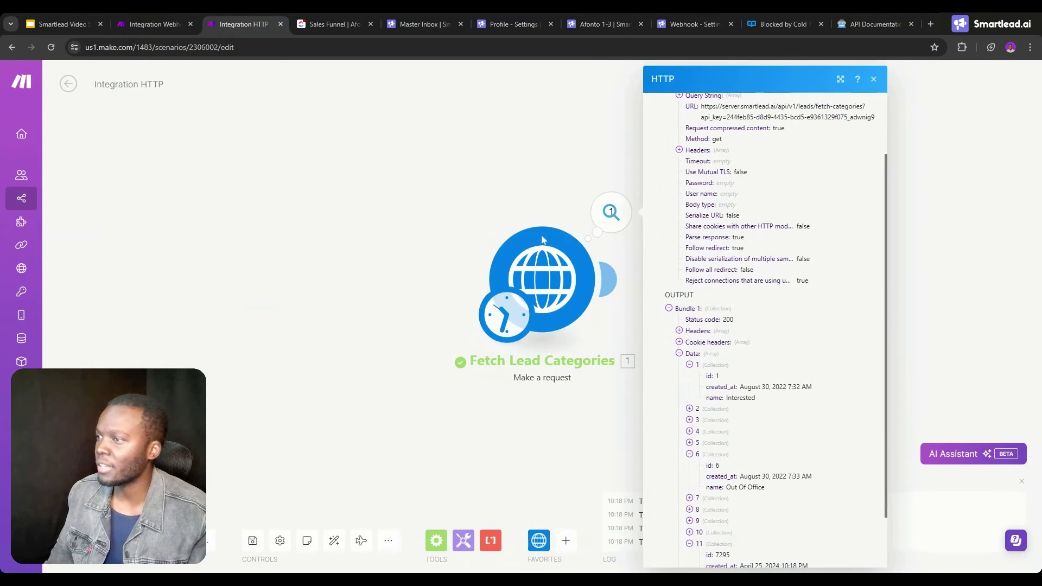
pyautogui.scroll(-1, 697, 393)
pyautogui.click(689, 354)
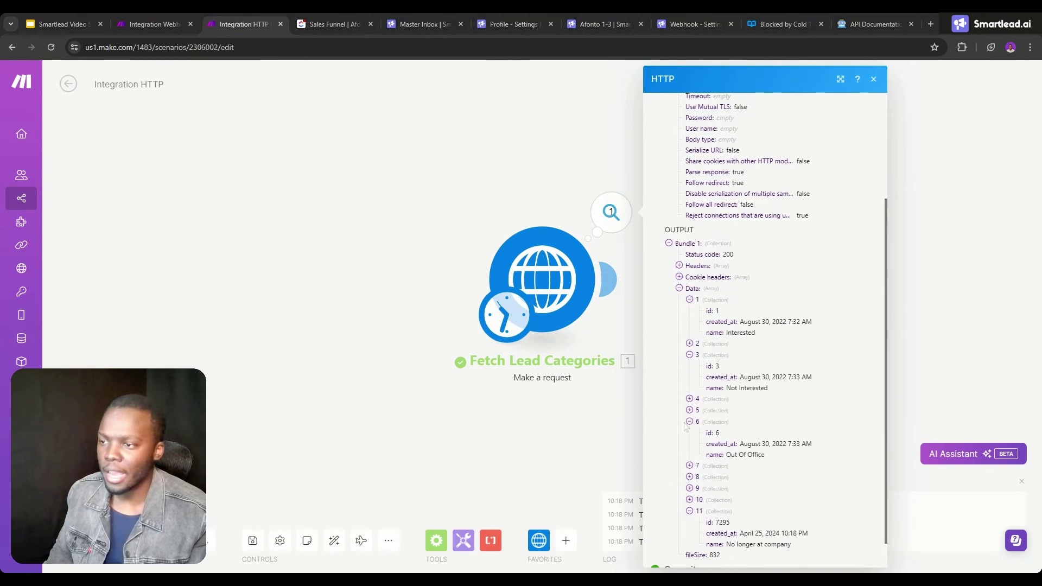
pyautogui.click(689, 355)
pyautogui.click(689, 343)
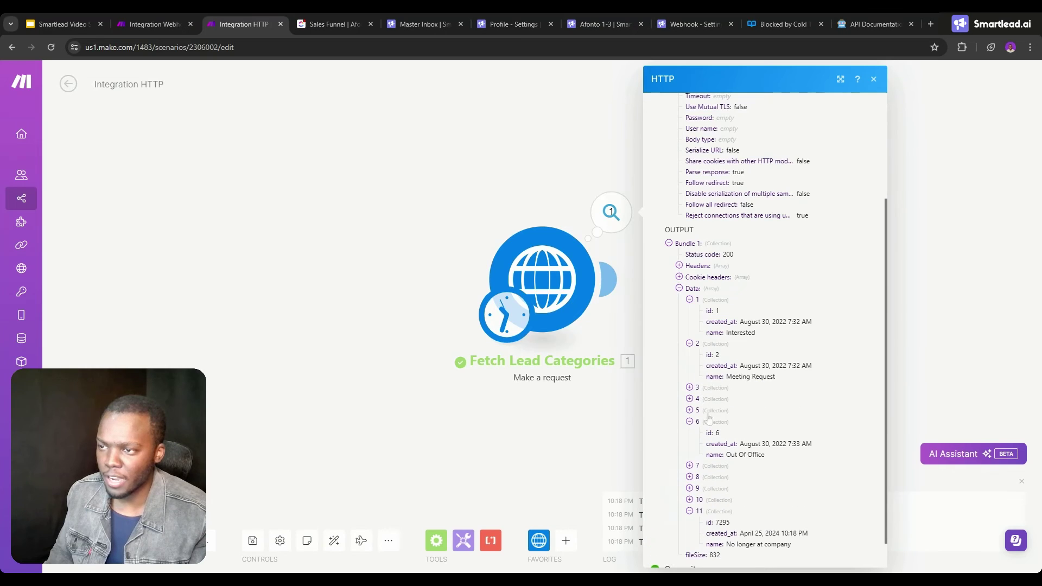
pyautogui.click(197, 25)
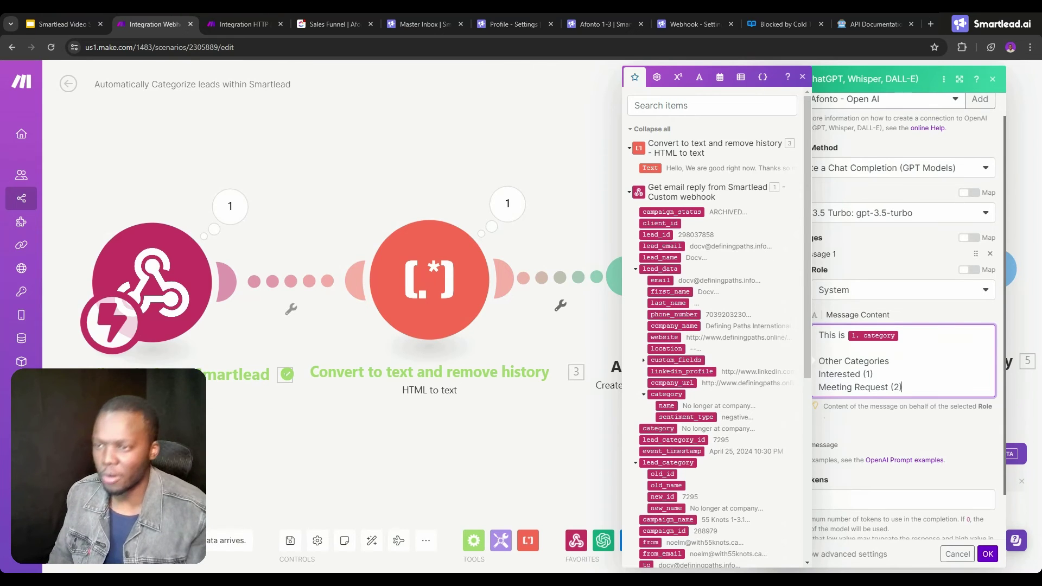
# Step: Add "No longer at company" on a new line below Meeting Request in the prompt, copying the name from the Fetch Lead Categories output
pyautogui.click(239, 24)
pyautogui.scroll(-1, 737, 479)
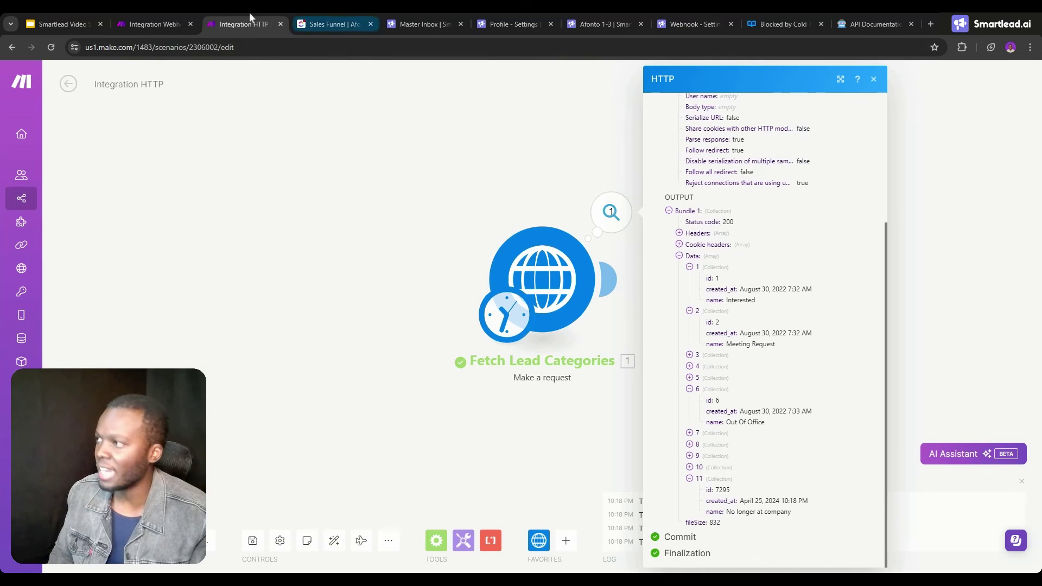
pyautogui.moveTo(791, 512); pyautogui.dragTo(725, 515)
pyautogui.hotkey('ctrl', 'c')
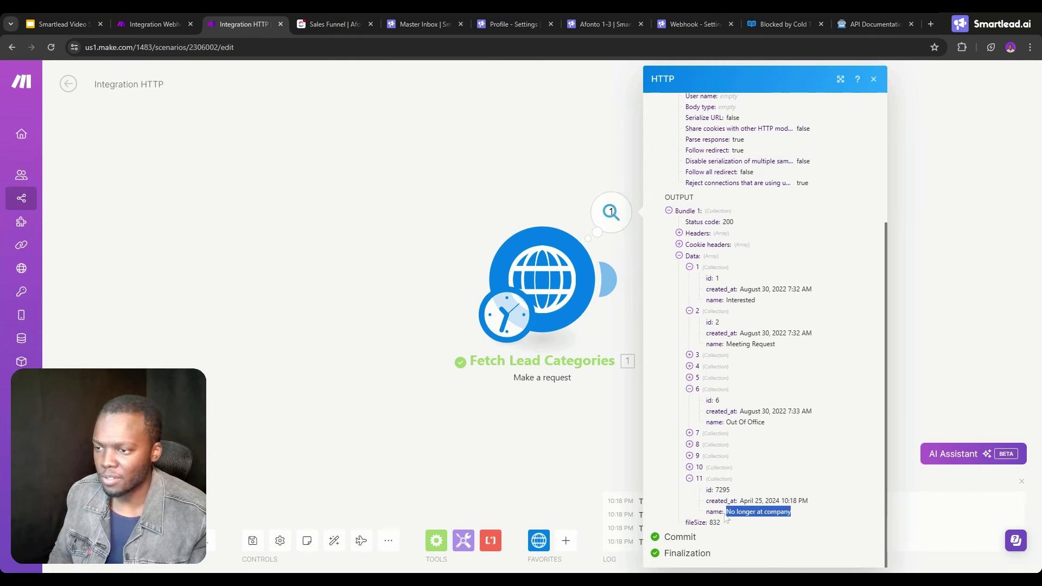
pyautogui.click(154, 24)
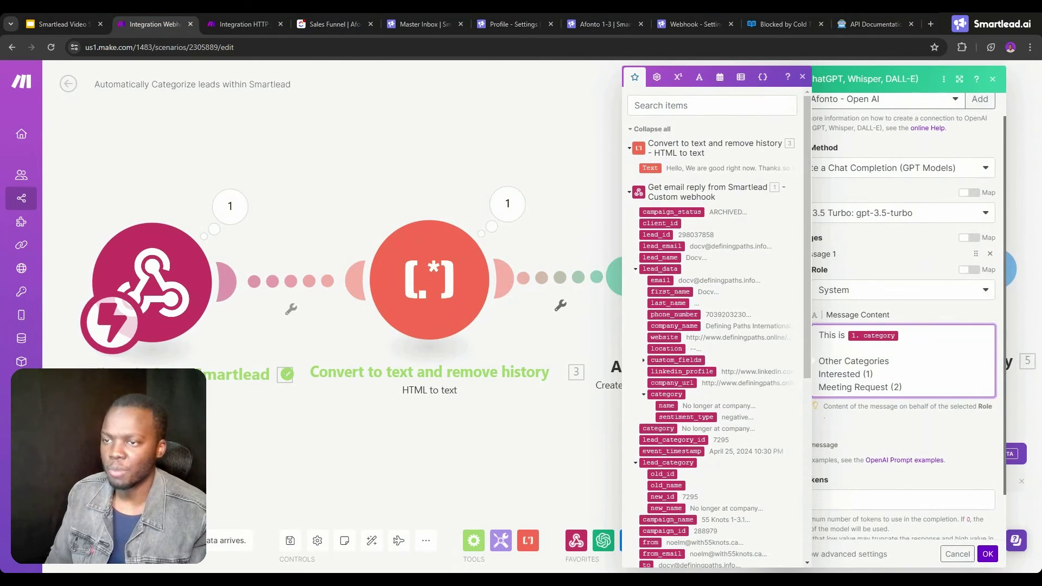
pyautogui.press('Return')
pyautogui.hotkey('ctrl', 'v')
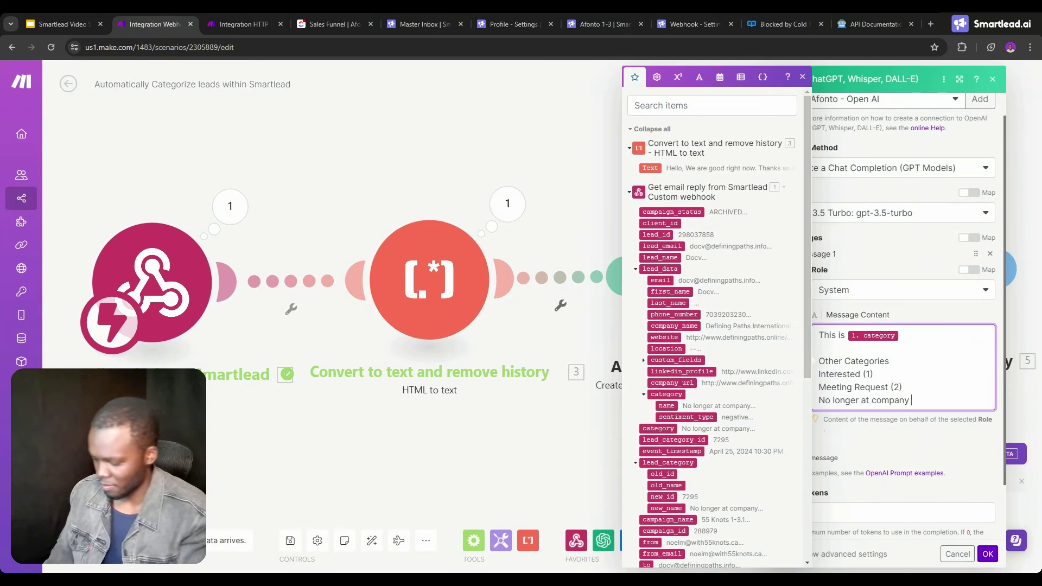
# Step: Add the category ID (7295) after No longer at company in the prompt, copying it from the Fetch Lead Categories output
pyautogui.click(239, 24)
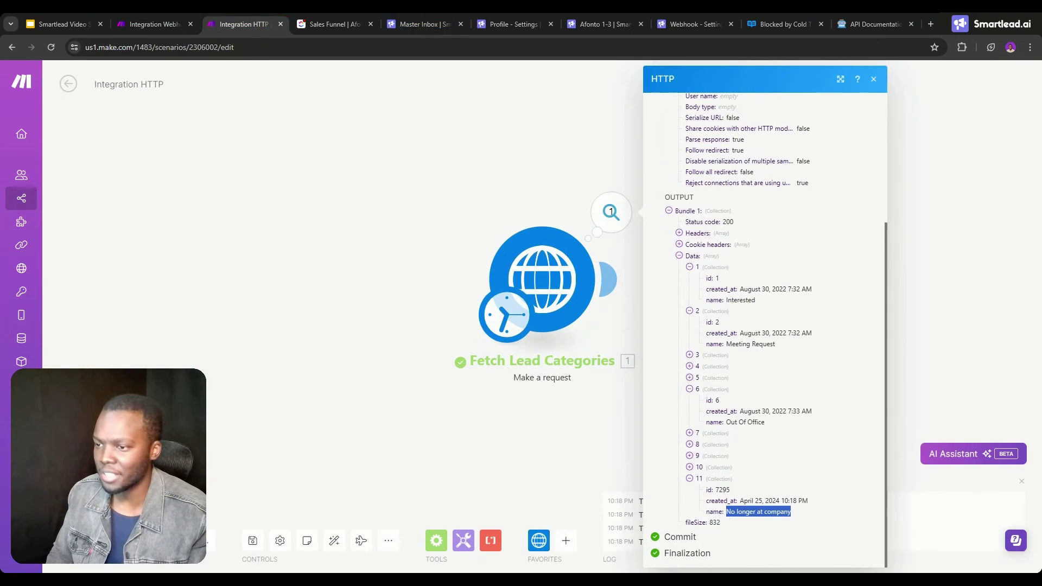
pyautogui.doubleClick(722, 489)
pyautogui.hotkey('ctrl', 'c')
pyautogui.hotkey('ctrl', 'shift', 'Tab')
pyautogui.write('(')
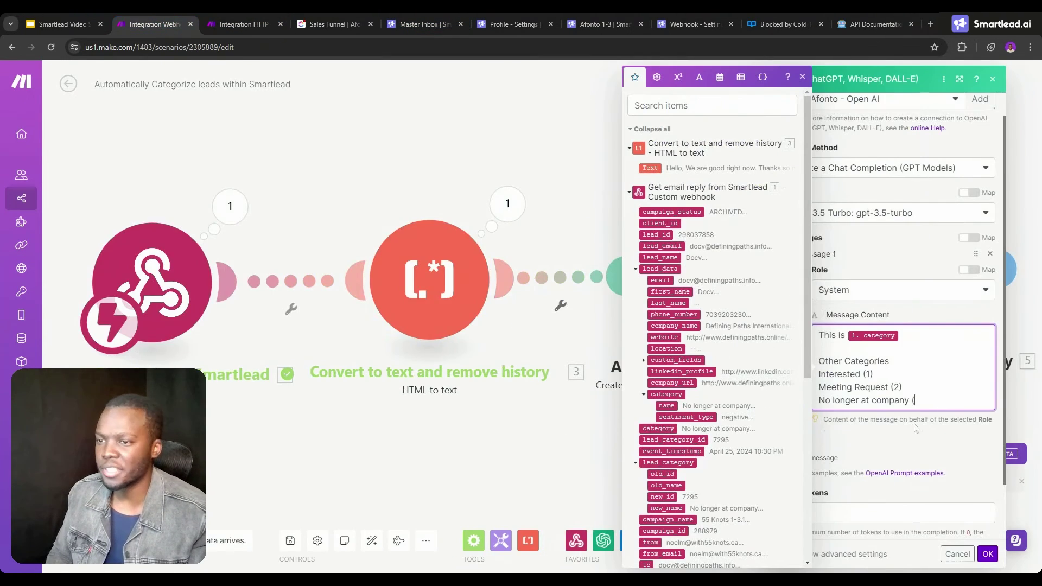
pyautogui.hotkey('ctrl', 'v')
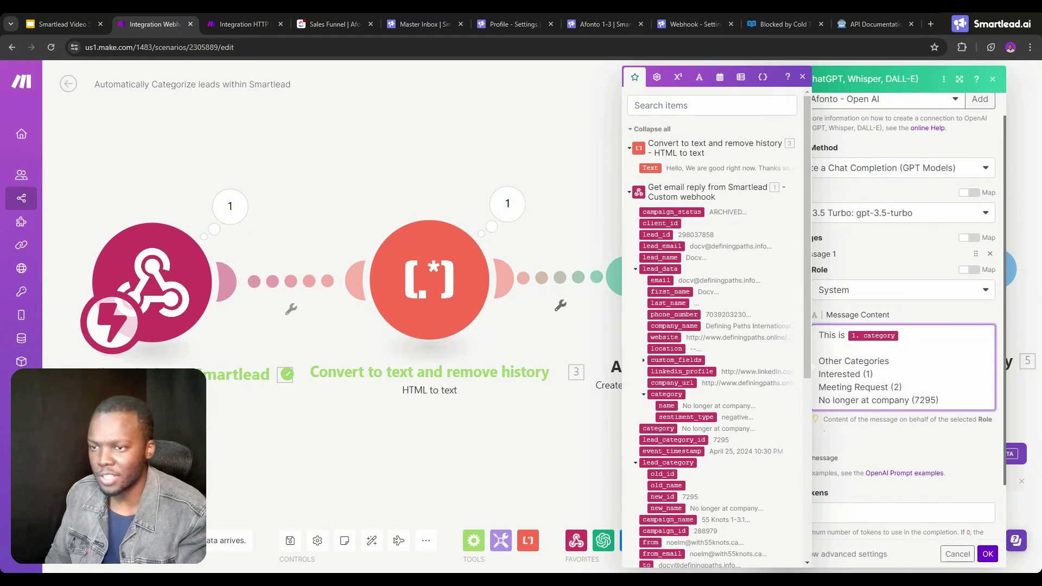
pyautogui.write(')')
# Step: Begin an "Output" line below the category list, separated by a blank line, and close the OpenAI module's settings
pyautogui.press('Return')
pyautogui.press('Return')
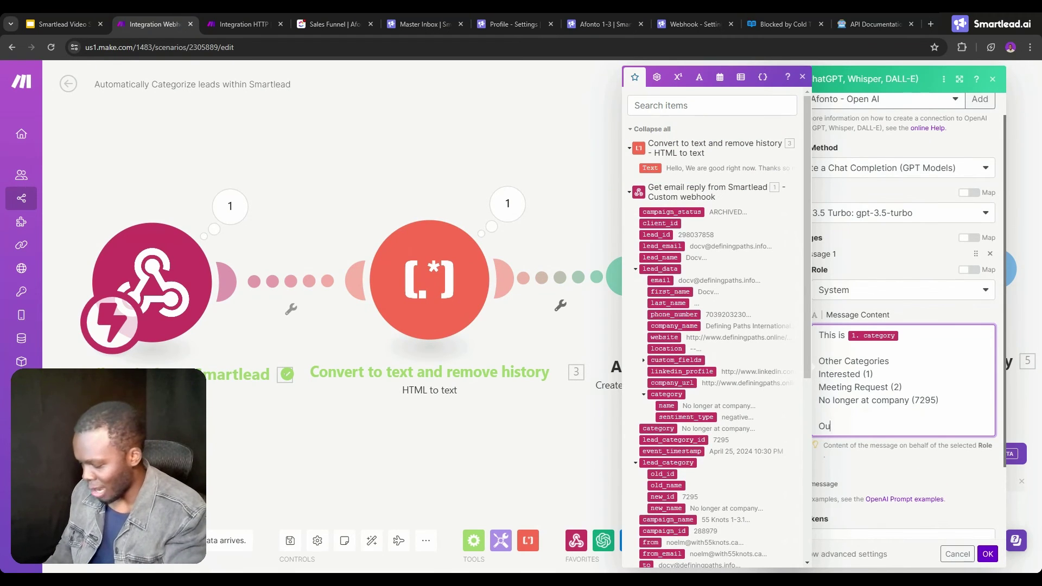
pyautogui.write('Outpute')
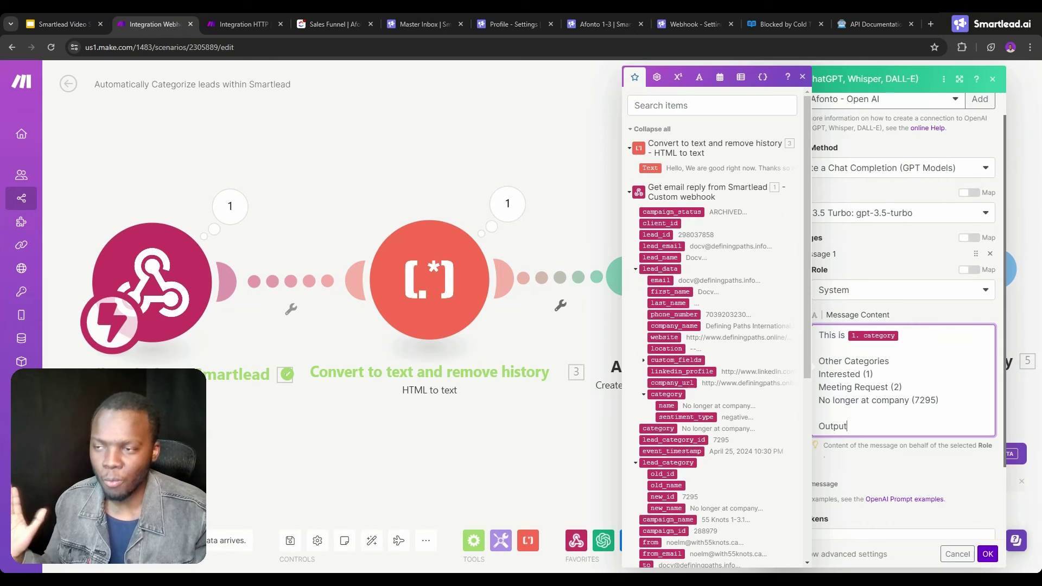
pyautogui.click(556, 372)
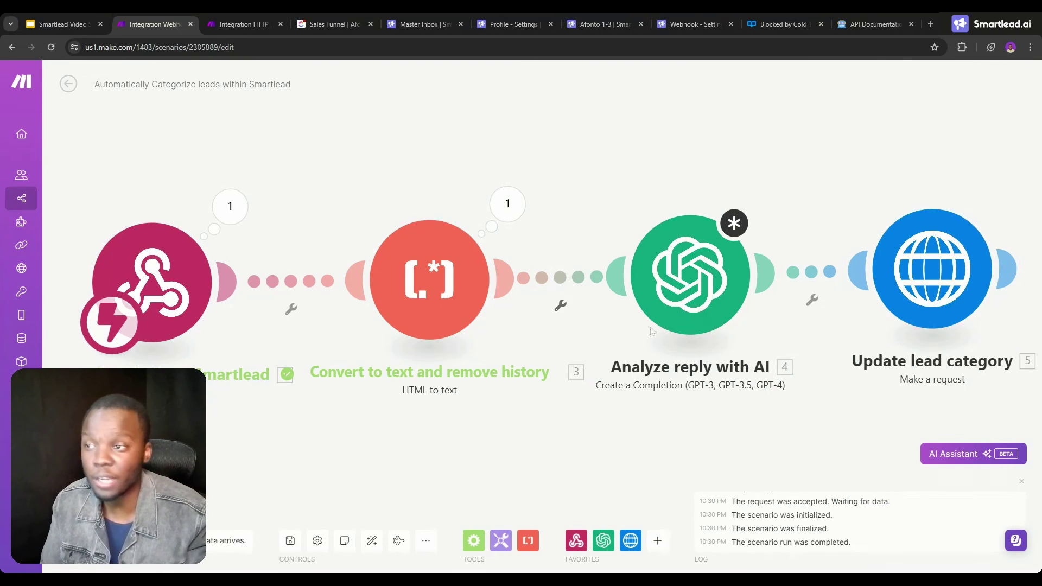
# Step: Open the Update lead category module's settings to review its URL, method and category_id request content
pyautogui.click(701, 273)
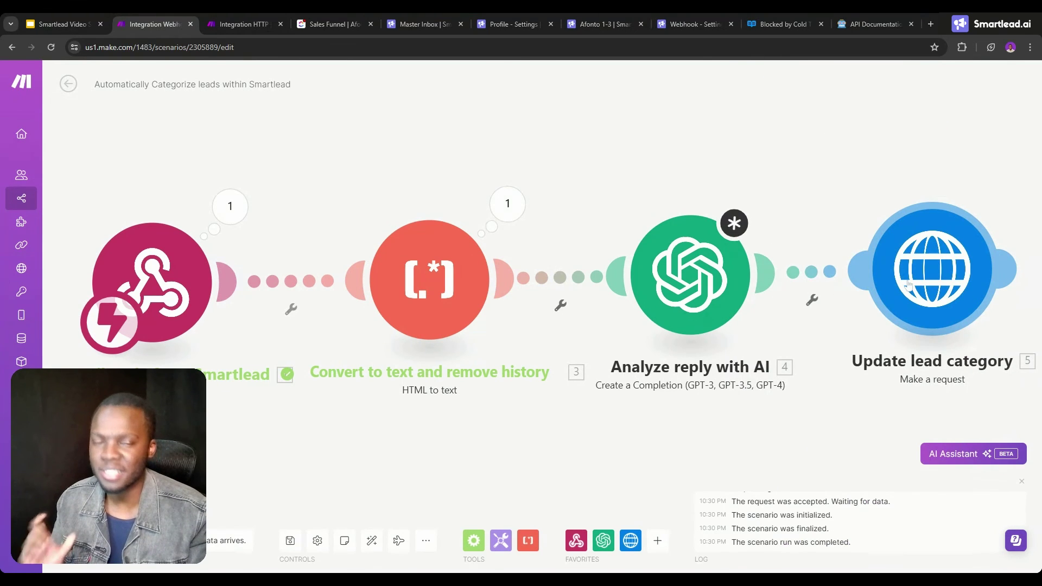
pyautogui.click(892, 286)
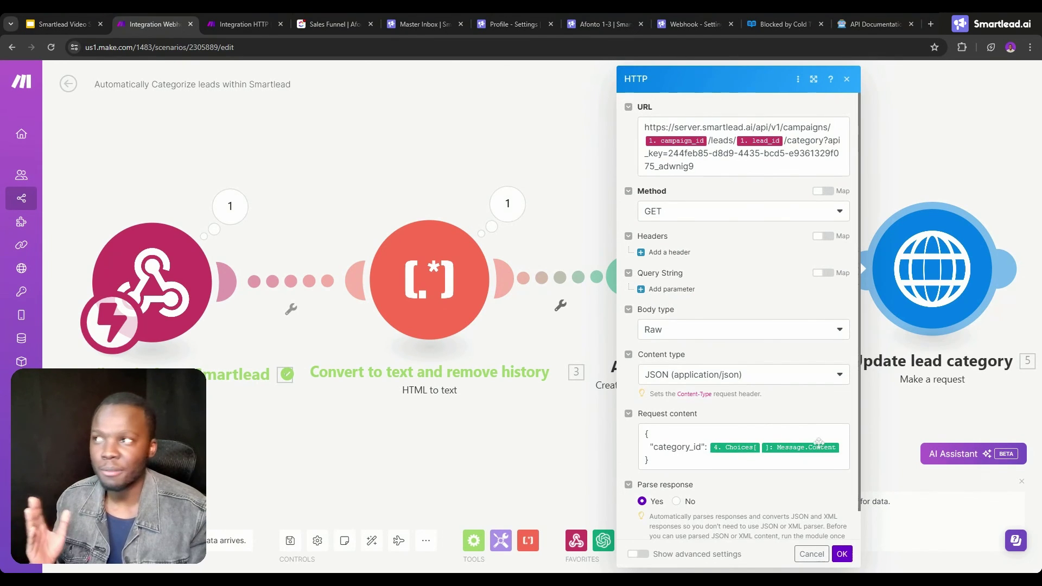
# Step: Examine the open reply's lead category options in the Smartlead Master Inbox and the Lead Category Ideas slide in Google Slides
pyautogui.click(429, 23)
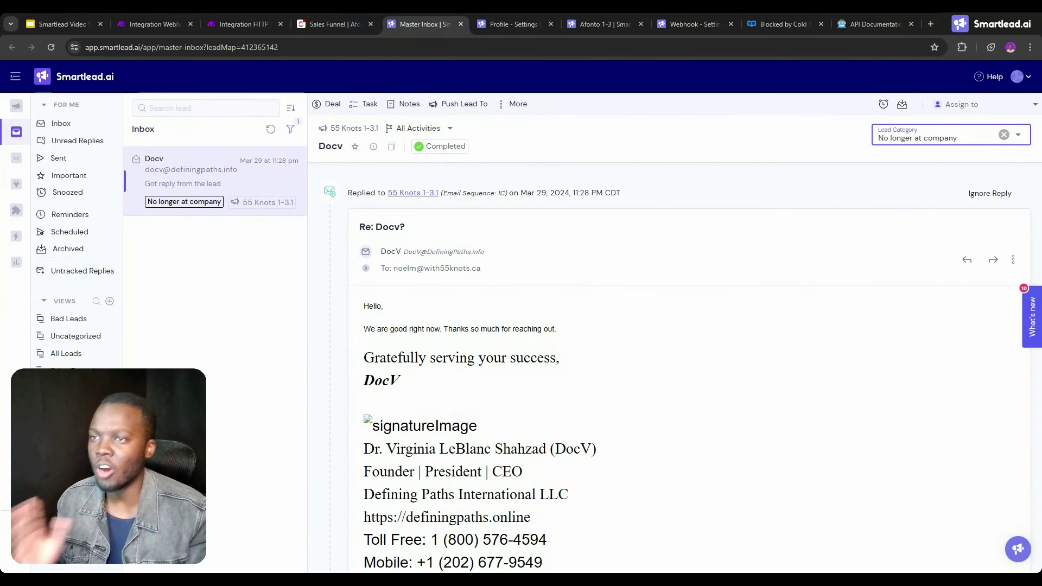
pyautogui.click(944, 138)
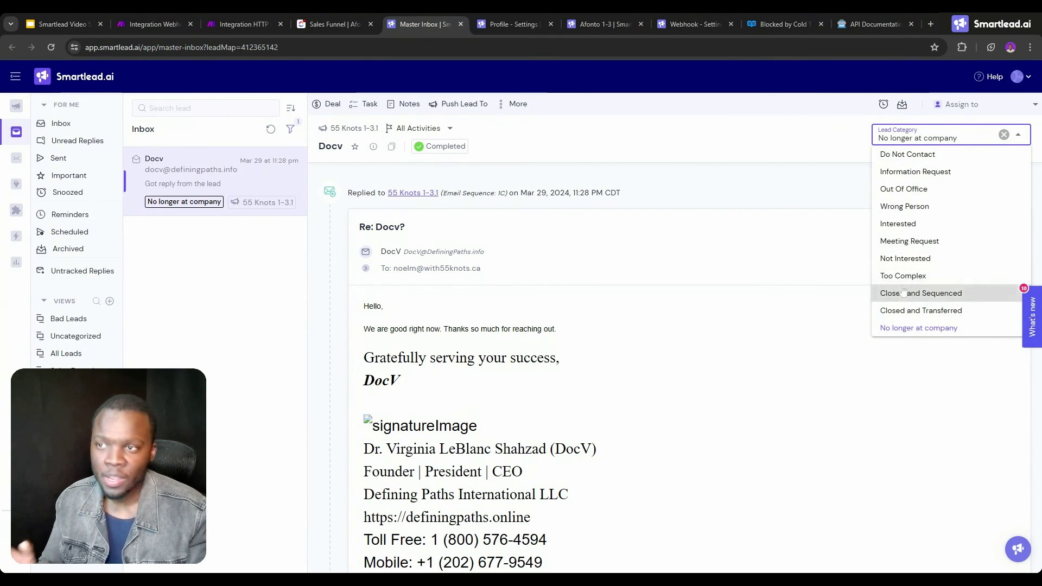
pyautogui.click(76, 24)
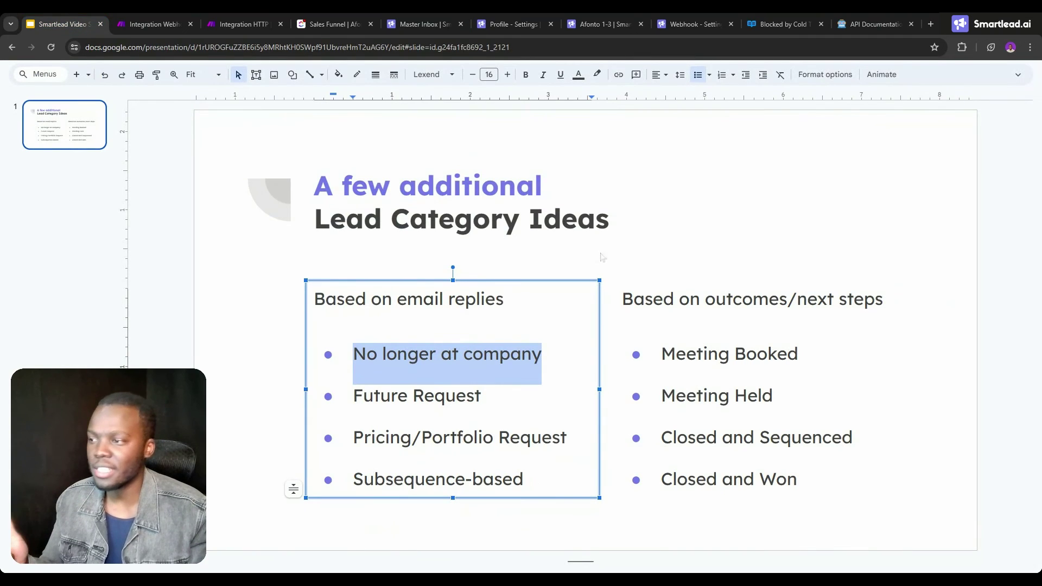
pyautogui.click(178, 270)
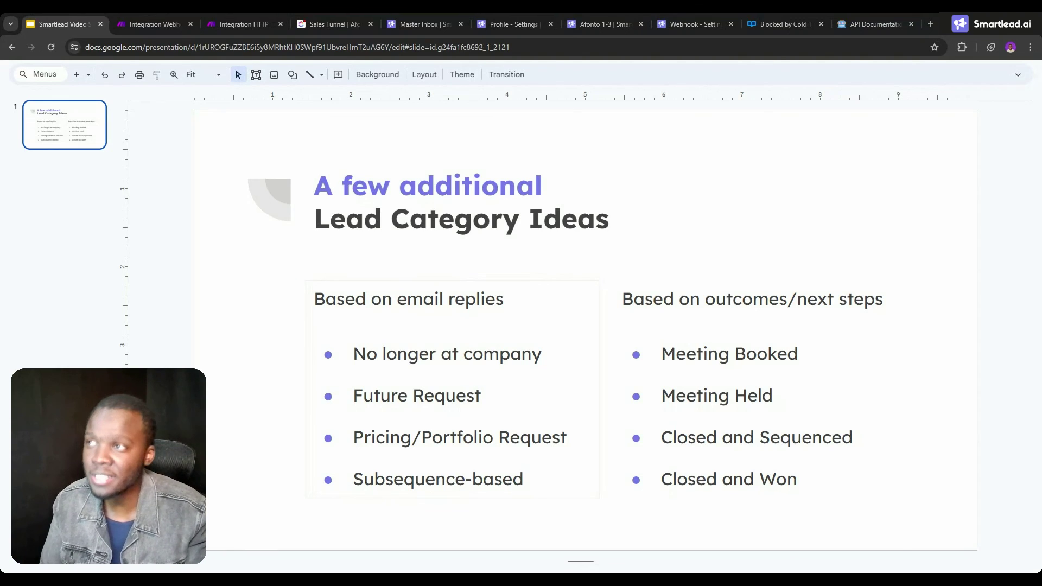
# Step: Examine the Afonto 1-3 campaign's Intelligent AI Lead Categorisation options in Smartlead and the Sales Funnel list in ClickUp
pyautogui.click(617, 14)
pyautogui.click(517, 13)
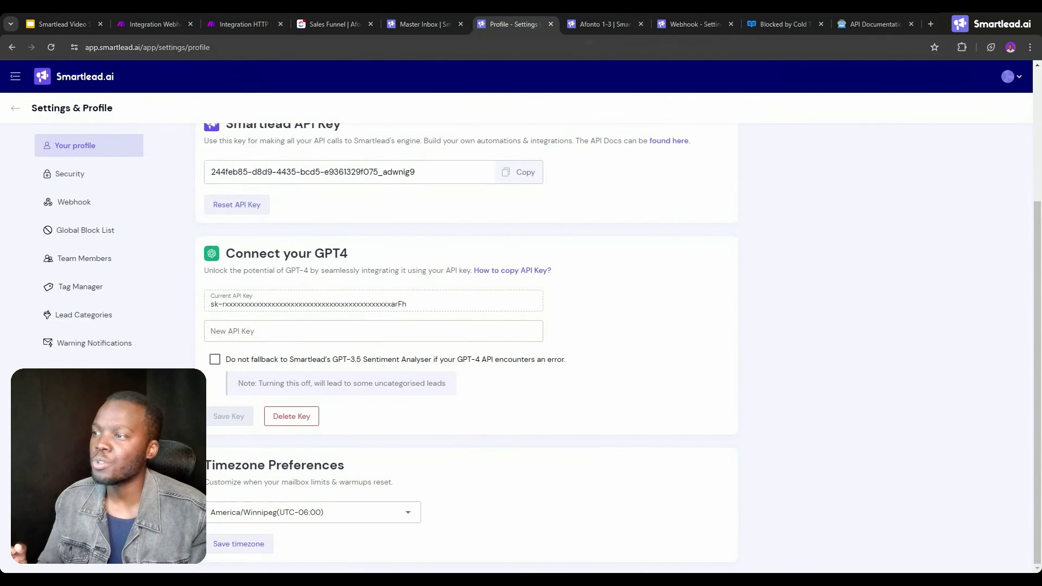
pyautogui.click(598, 22)
pyautogui.click(420, 370)
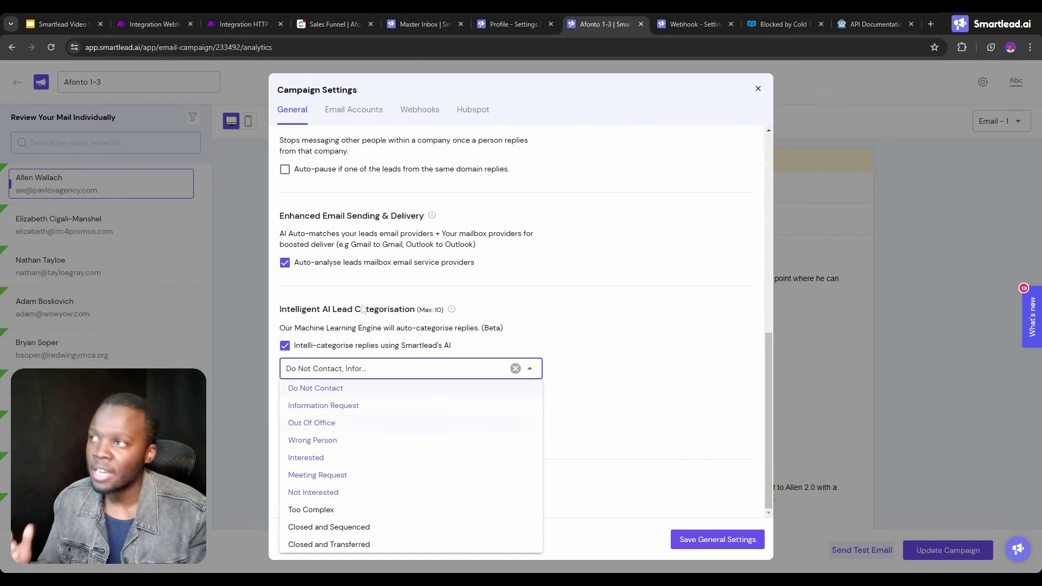
pyautogui.click(328, 24)
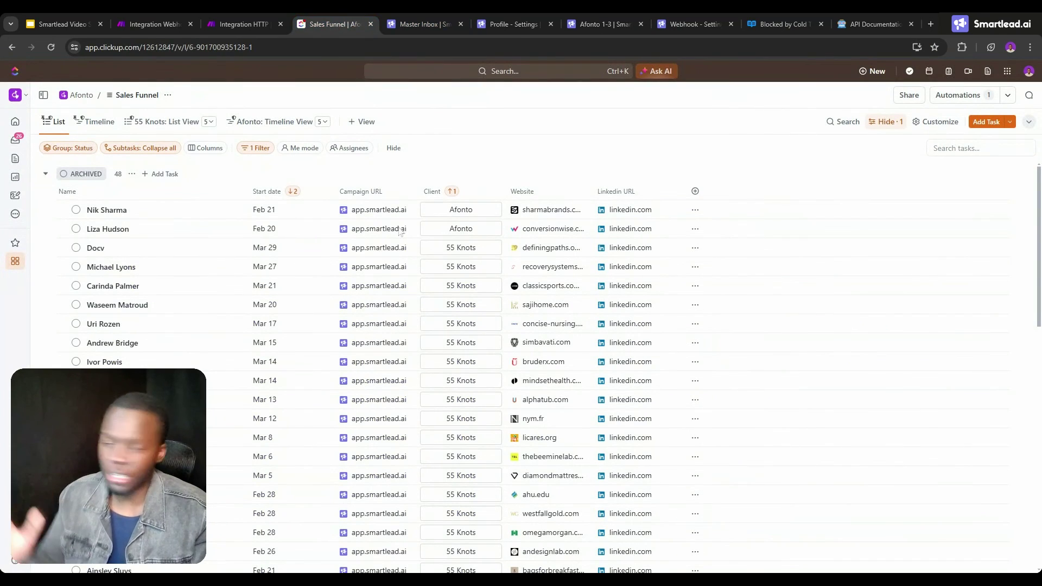